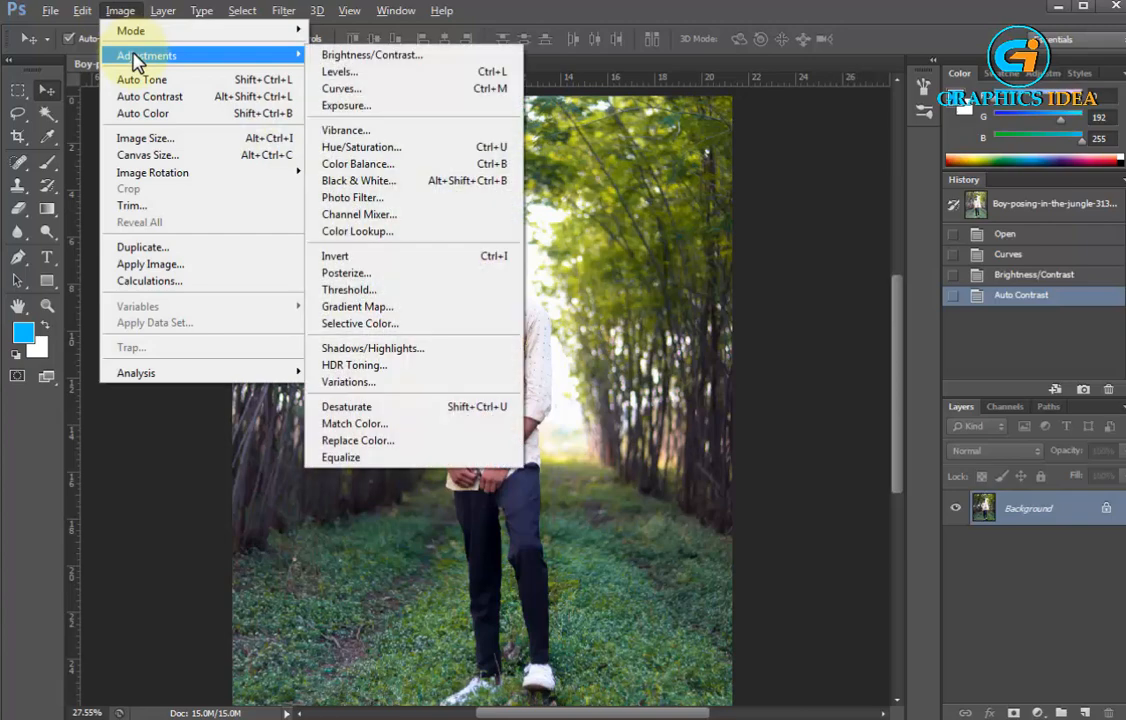
Brighten the photo with a Curves adjustment on the RGB channel, raising input 104 to output 143
{"action": "left_click", "coordinate": [367, 90]}
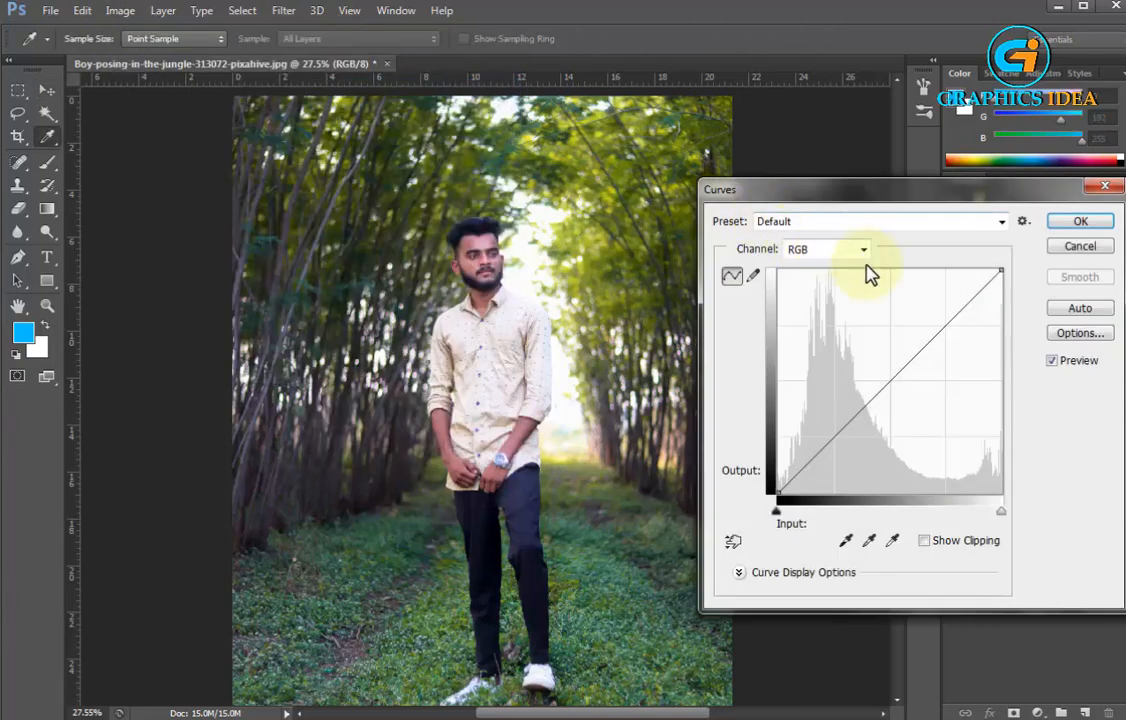
{"action": "left_click_drag", "start_coordinate": [886, 374], "coordinate": [874, 368]}
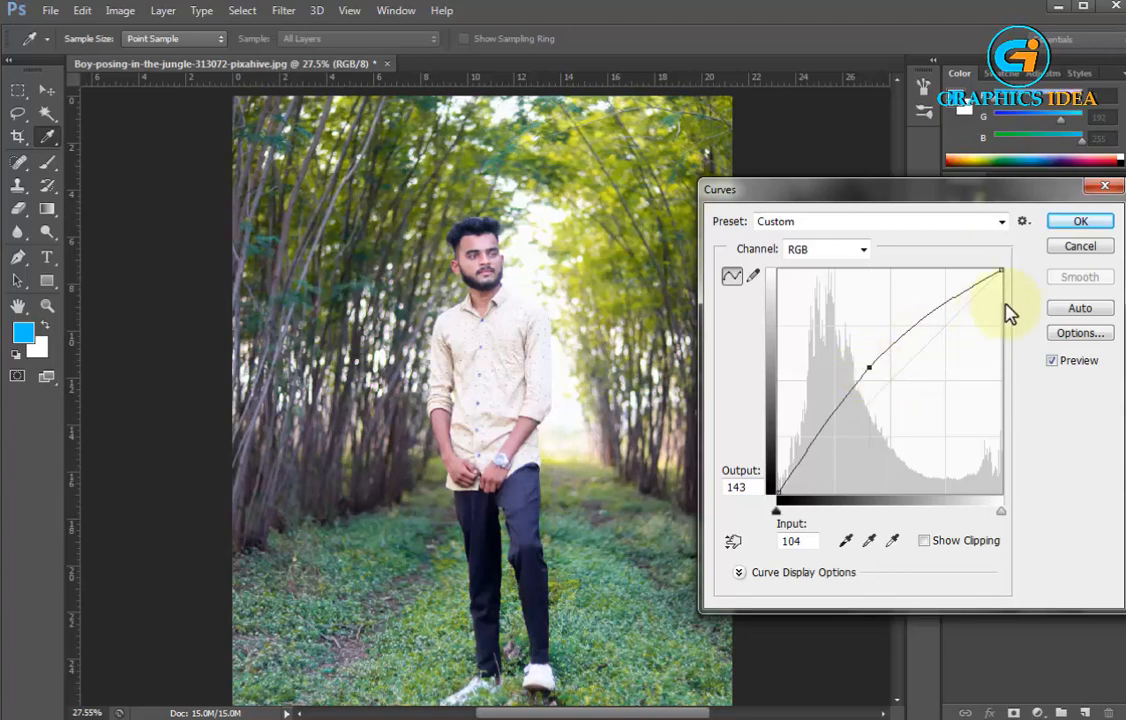
{"action": "left_click", "coordinate": [1068, 232]}
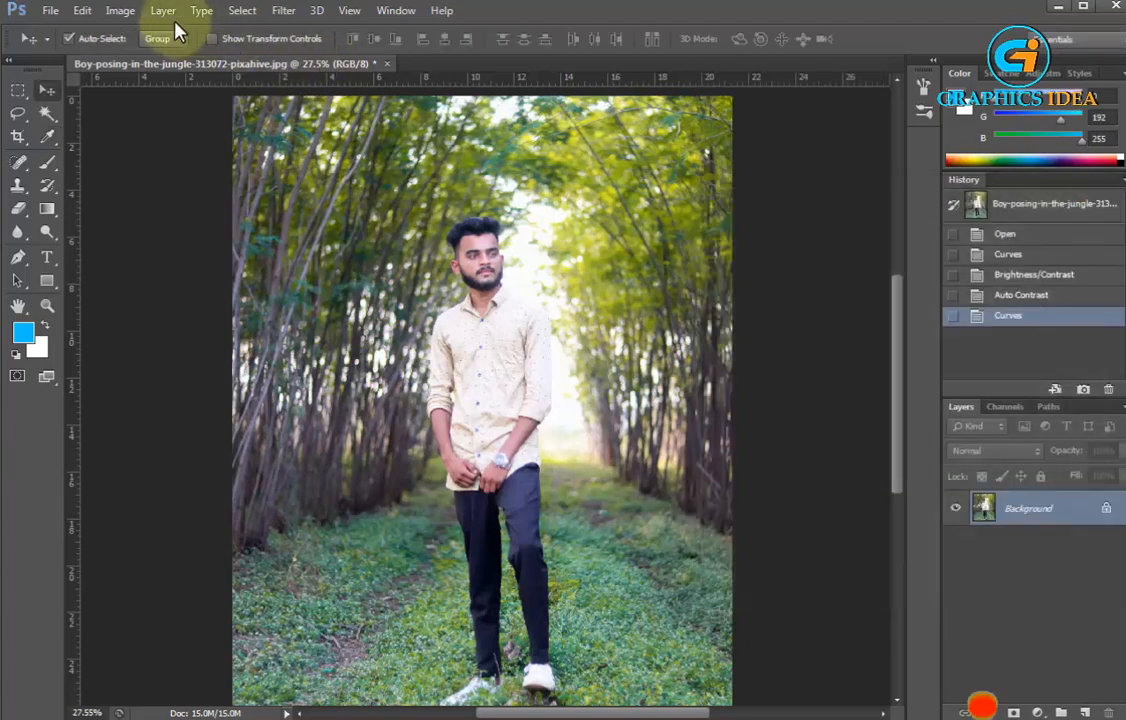
Apply a Brightness/Contrast adjustment to the photo with Brightness set to -6
{"action": "left_click", "coordinate": [120, 10]}
{"action": "mouse_move", "coordinate": [135, 62]}
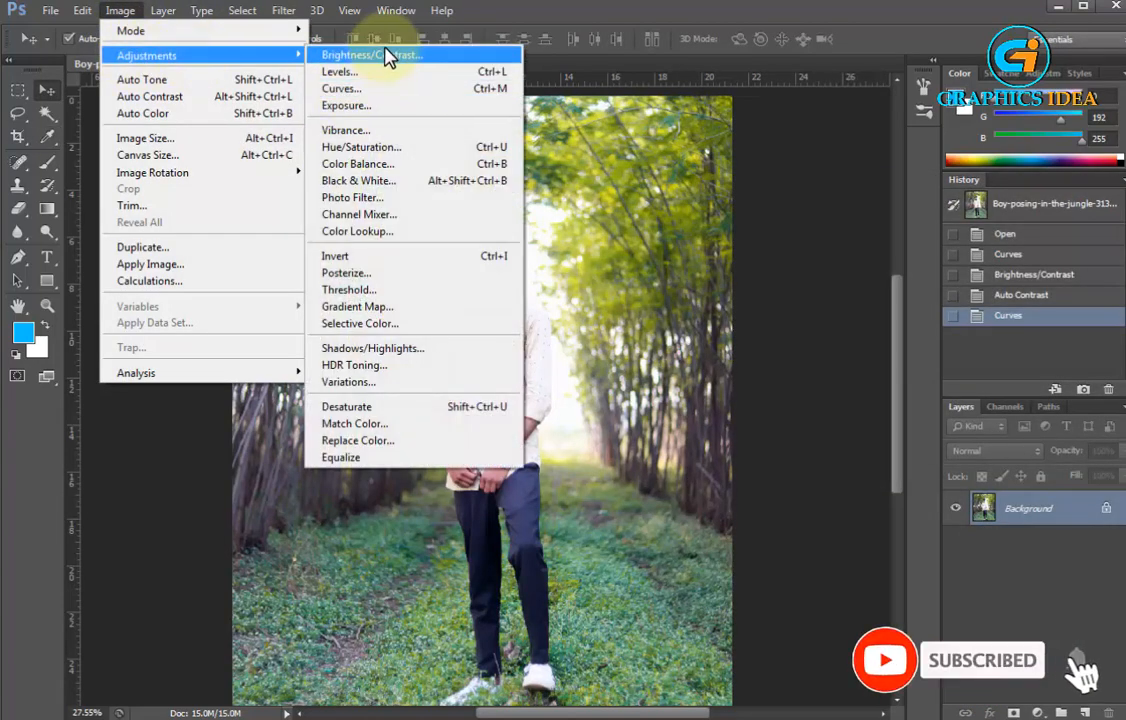
{"action": "left_click", "coordinate": [388, 56]}
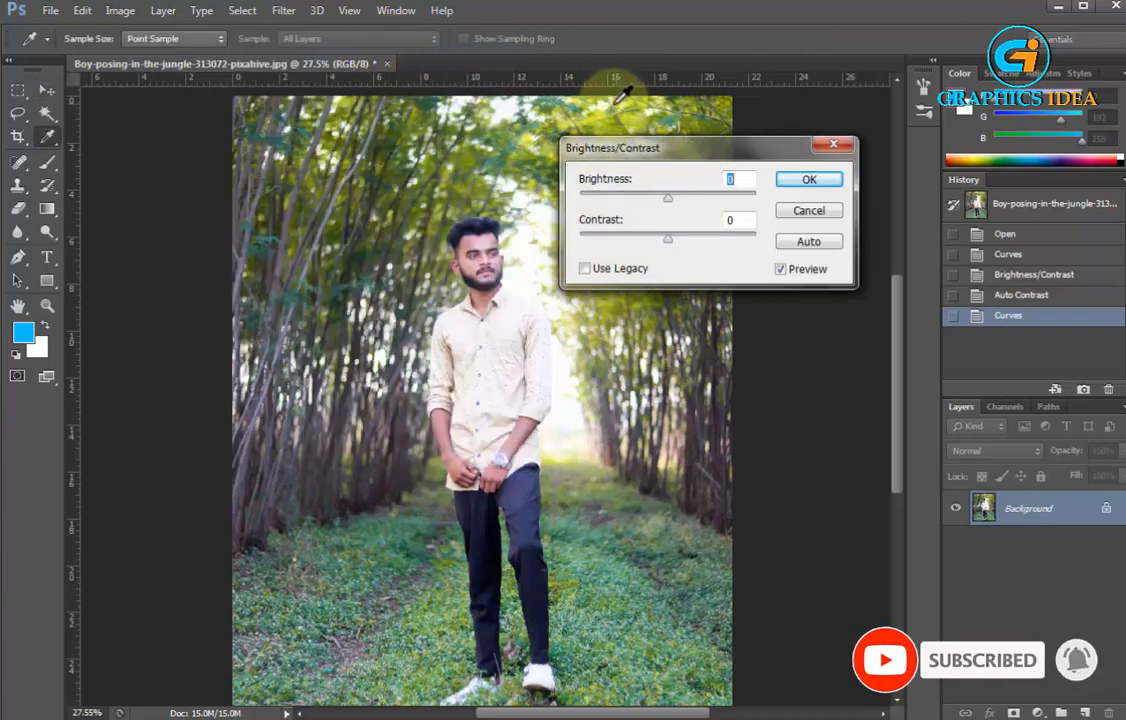
{"action": "left_click_drag", "start_coordinate": [676, 157], "coordinate": [733, 119]}
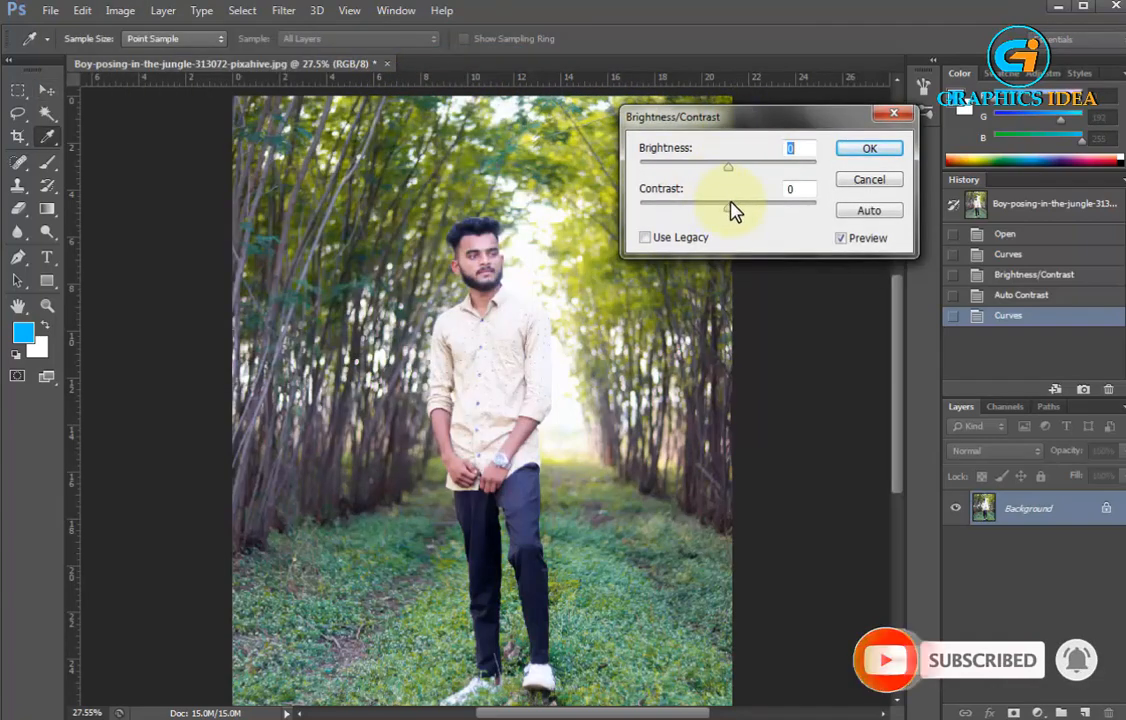
{"action": "mouse_move", "coordinate": [734, 176]}
{"action": "left_mouse_down"}
{"action": "mouse_move", "coordinate": [749, 176]}
{"action": "mouse_move", "coordinate": [727, 175]}
{"action": "left_mouse_up"}
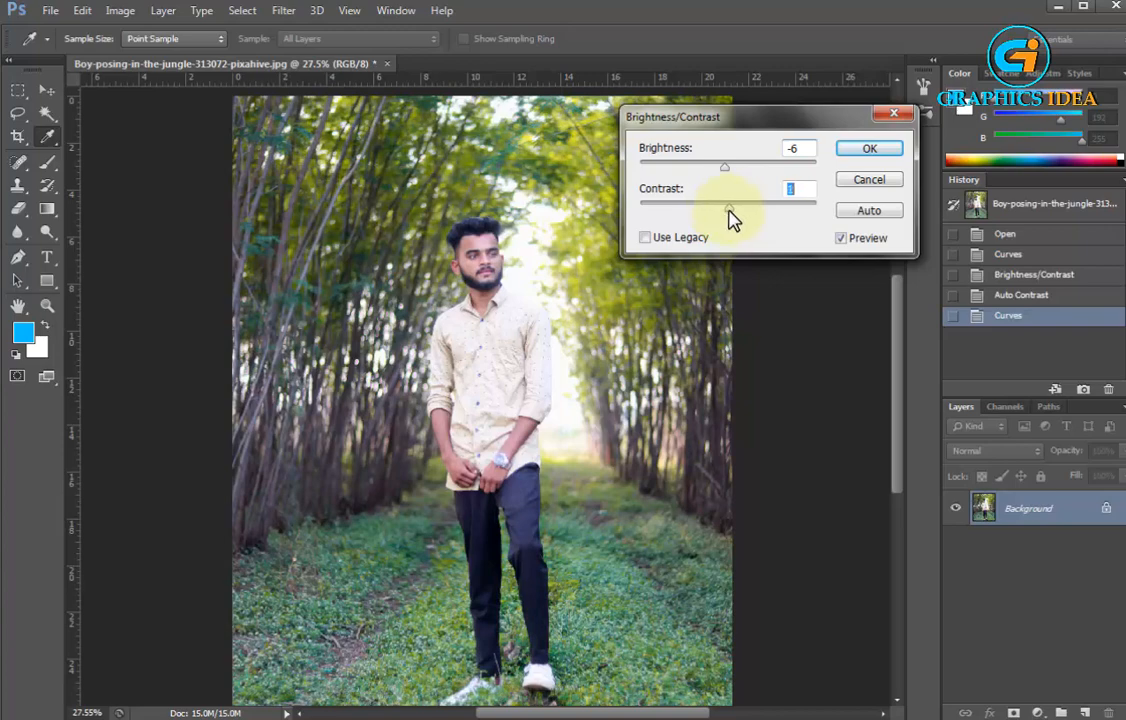
{"action": "left_click", "coordinate": [866, 150]}
{"action": "key", "text": "v"}
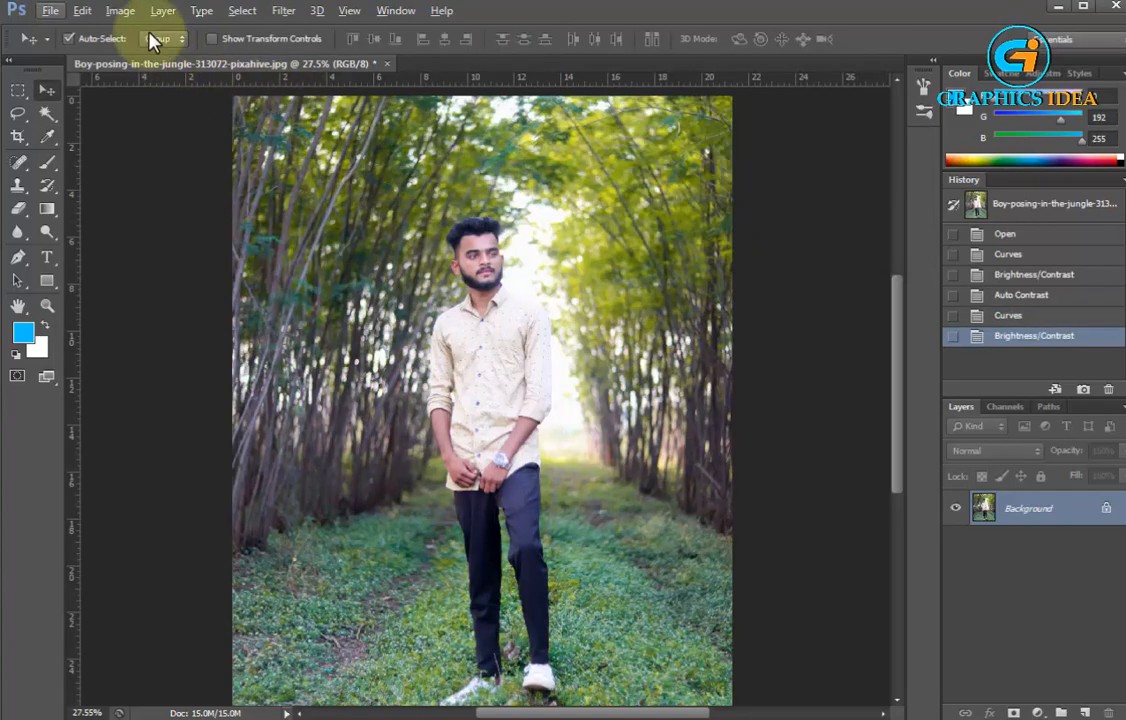
{"action": "scroll", "coordinate": [460, 195], "scroll_direction": "up", "scroll_amount": 2}
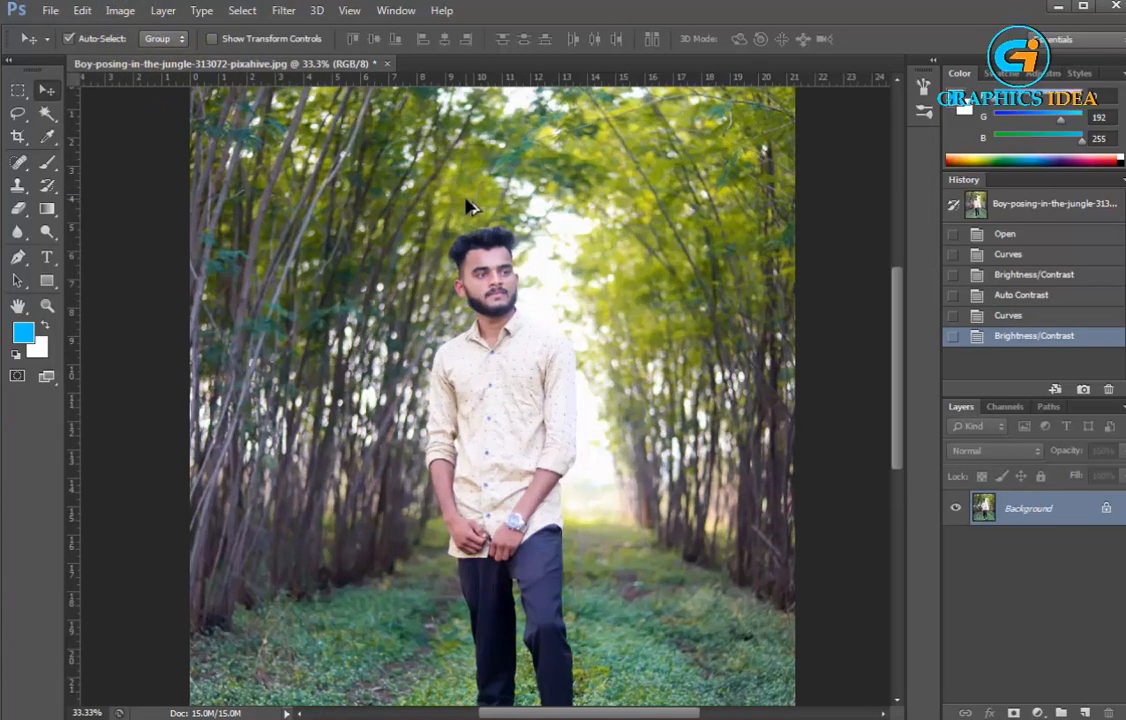
{"action": "left_click", "coordinate": [18, 115]}
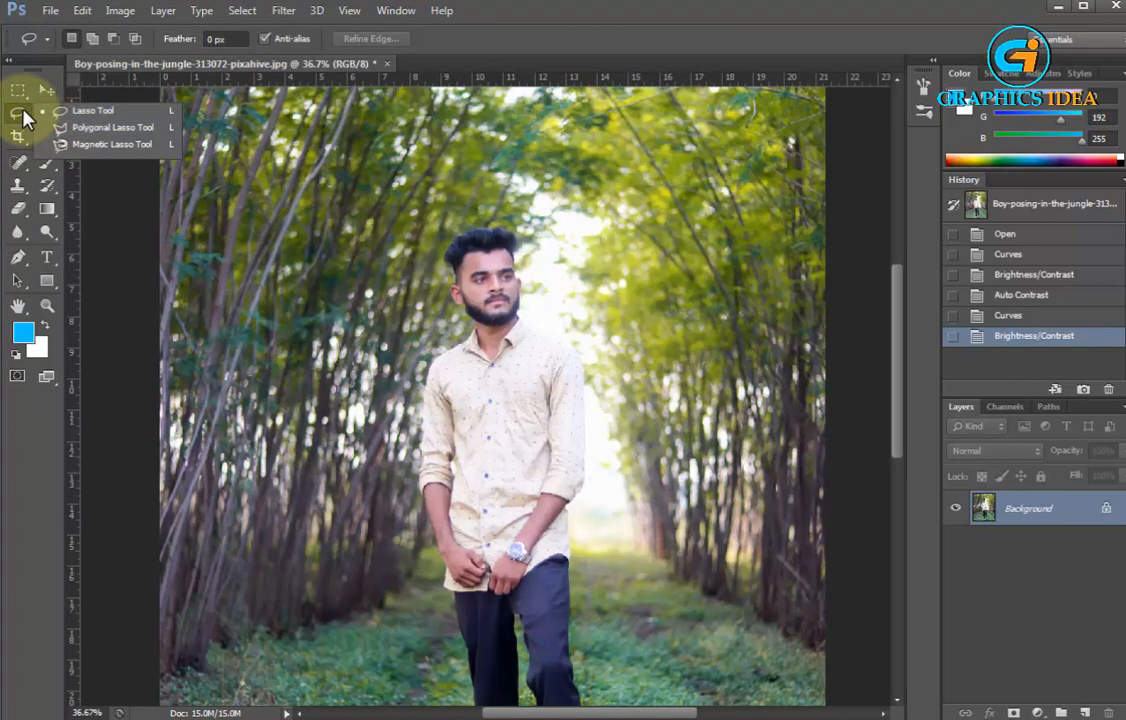
{"action": "key", "text": "j"}
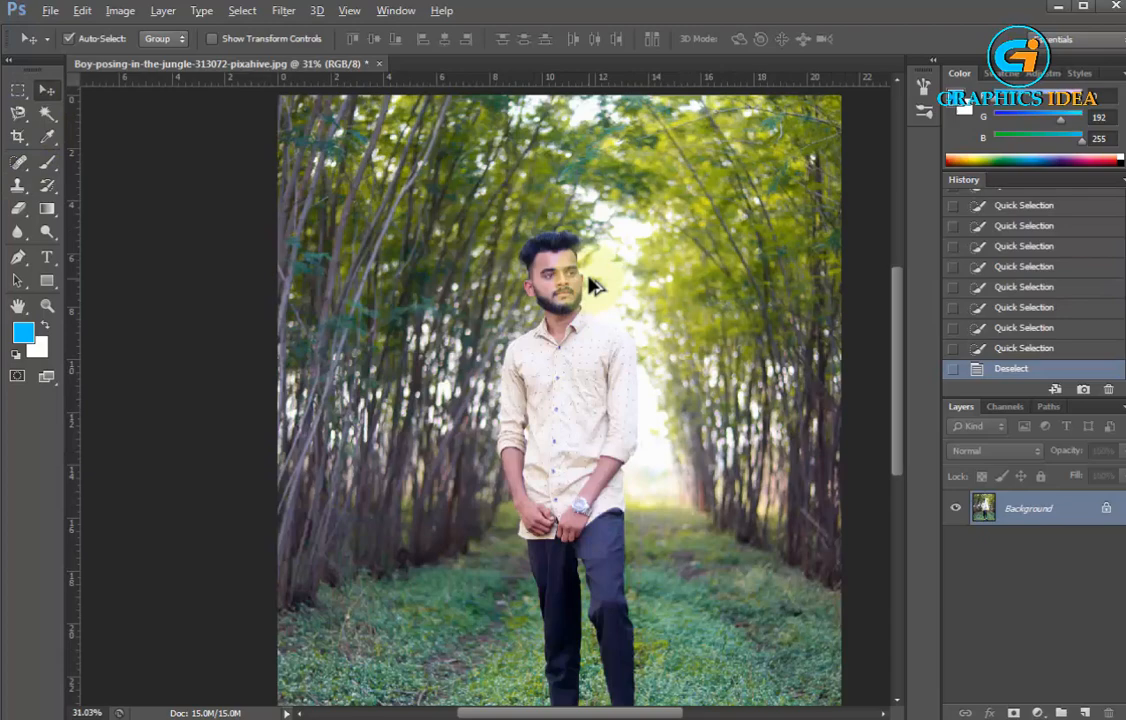
{"action": "scroll", "coordinate": [585, 282], "scroll_direction": "up", "scroll_amount": 5}
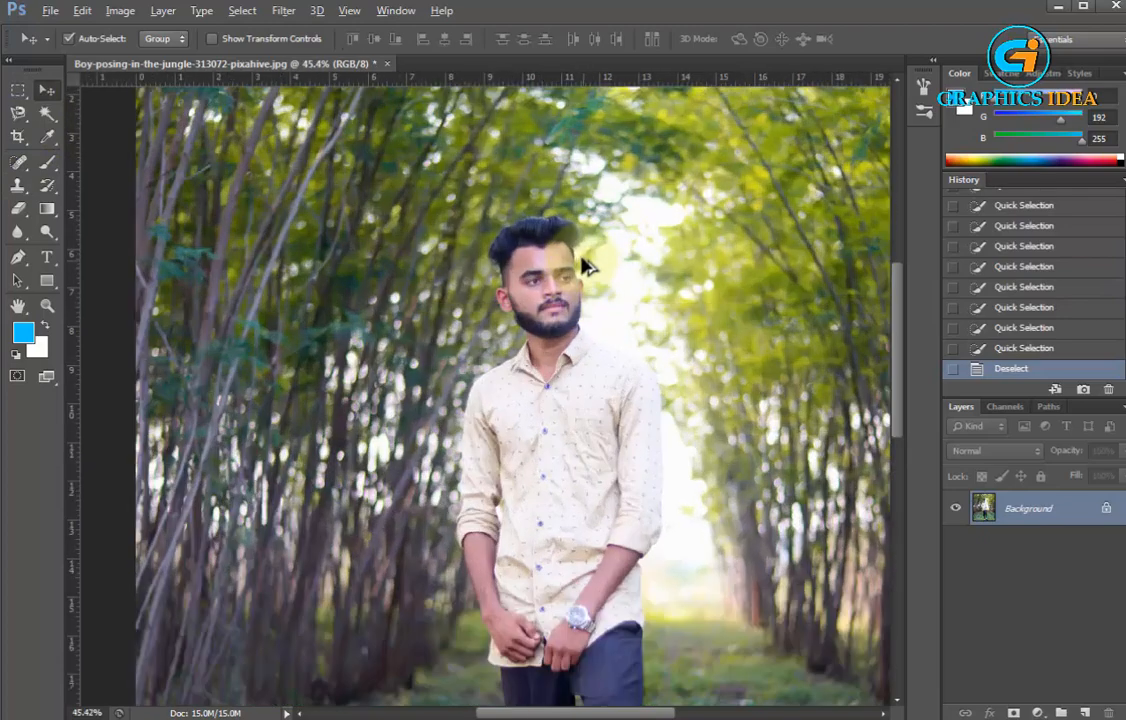
{"action": "scroll", "coordinate": [570, 243], "scroll_direction": "down", "scroll_amount": 3}
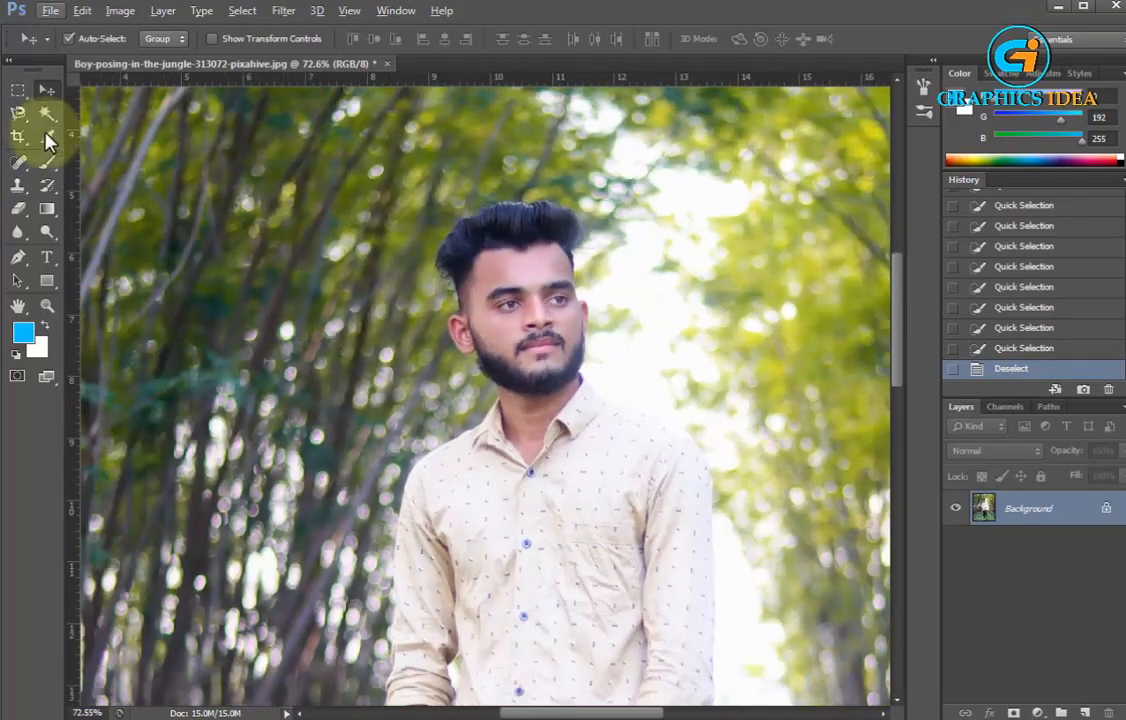
Select the man's hair, face and shirt with the Quick Selection tool, using a 30 px brush
{"action": "left_click_drag", "start_coordinate": [47, 113], "coordinate": [90, 127]}
{"action": "left_click", "coordinate": [95, 110]}
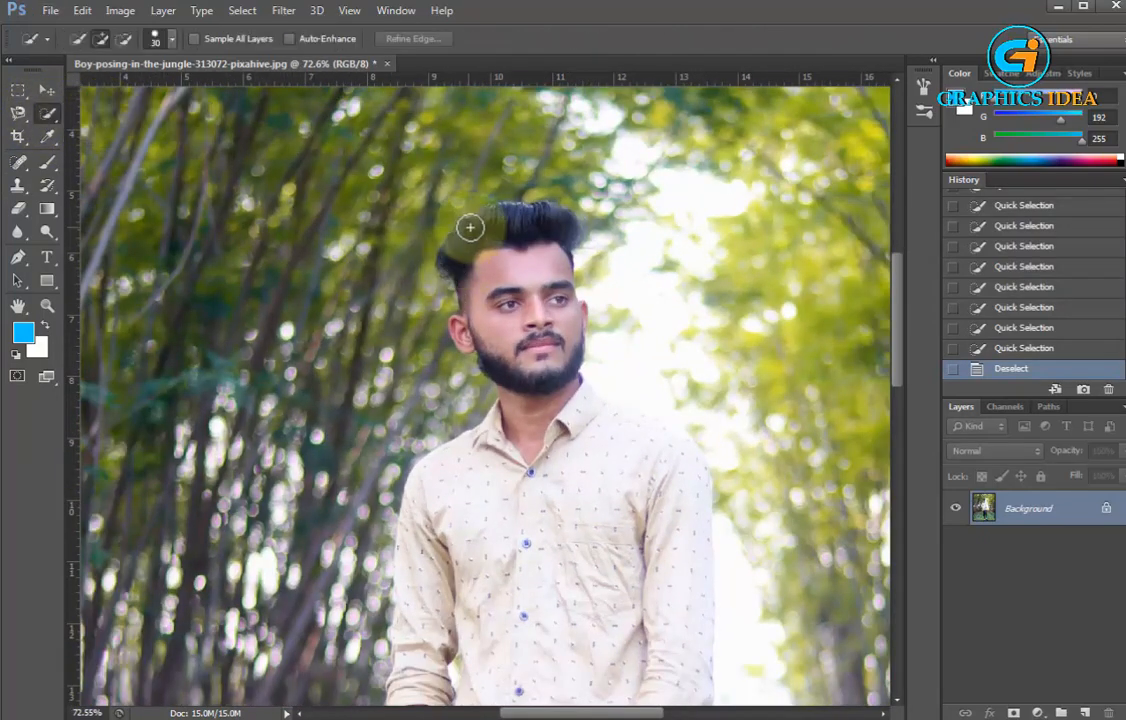
{"action": "left_click_drag", "start_coordinate": [482, 228], "coordinate": [508, 354]}
{"action": "right_click", "coordinate": [508, 332]}
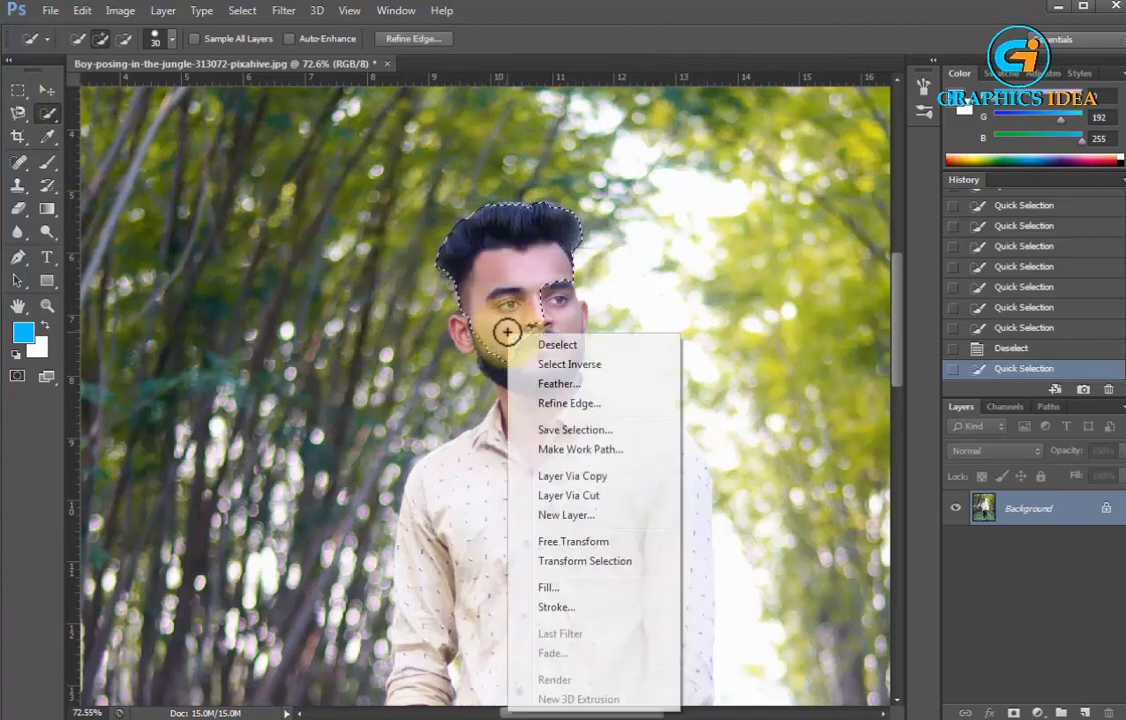
{"action": "left_click", "coordinate": [500, 300]}
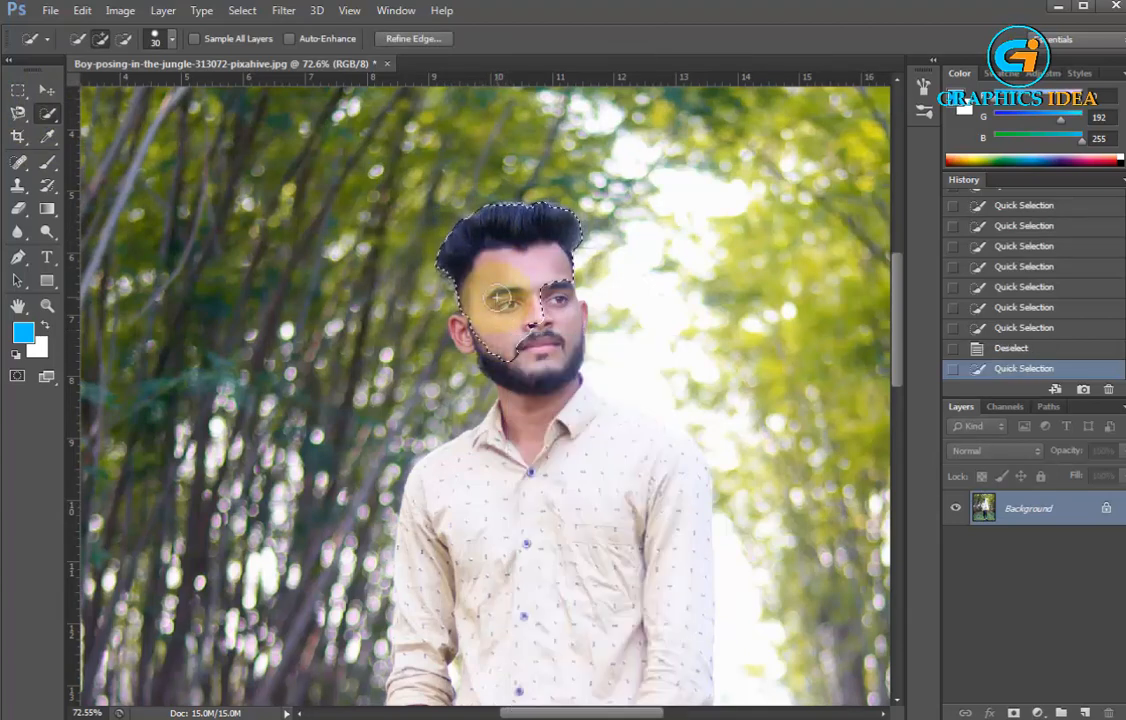
{"action": "left_click", "coordinate": [172, 40]}
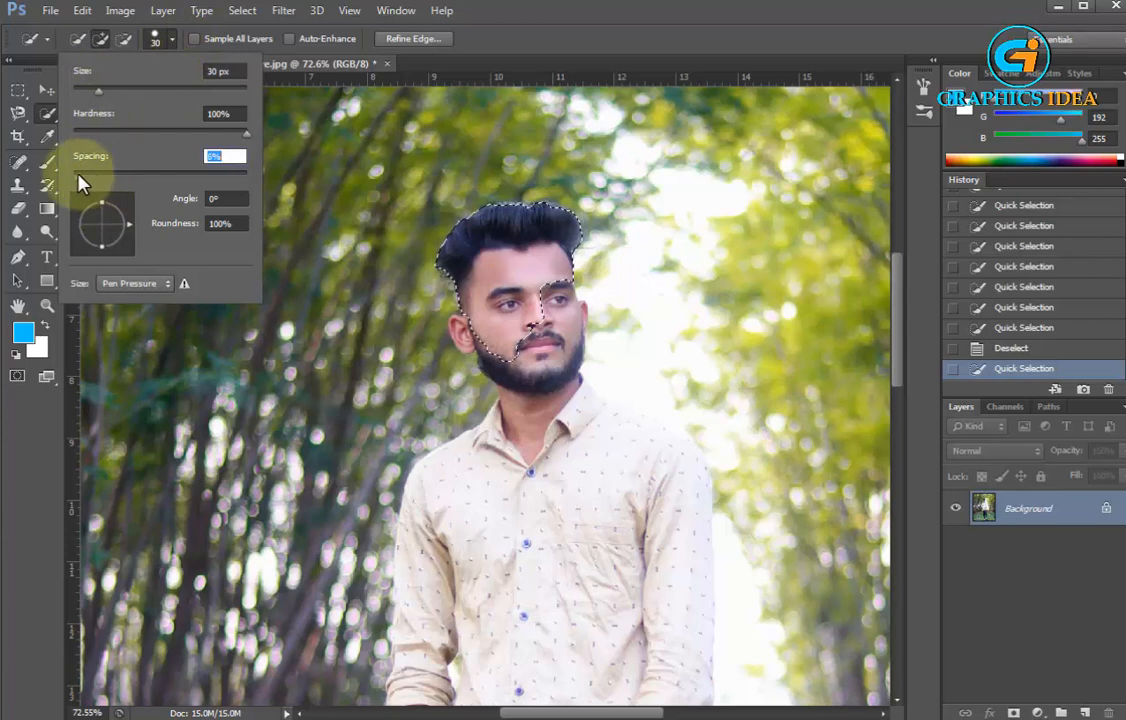
{"action": "mouse_move", "coordinate": [497, 333]}
{"action": "left_mouse_down"}
{"action": "mouse_move", "coordinate": [517, 390]}
{"action": "mouse_move", "coordinate": [515, 433]}
{"action": "mouse_move", "coordinate": [459, 537]}
{"action": "left_mouse_up"}
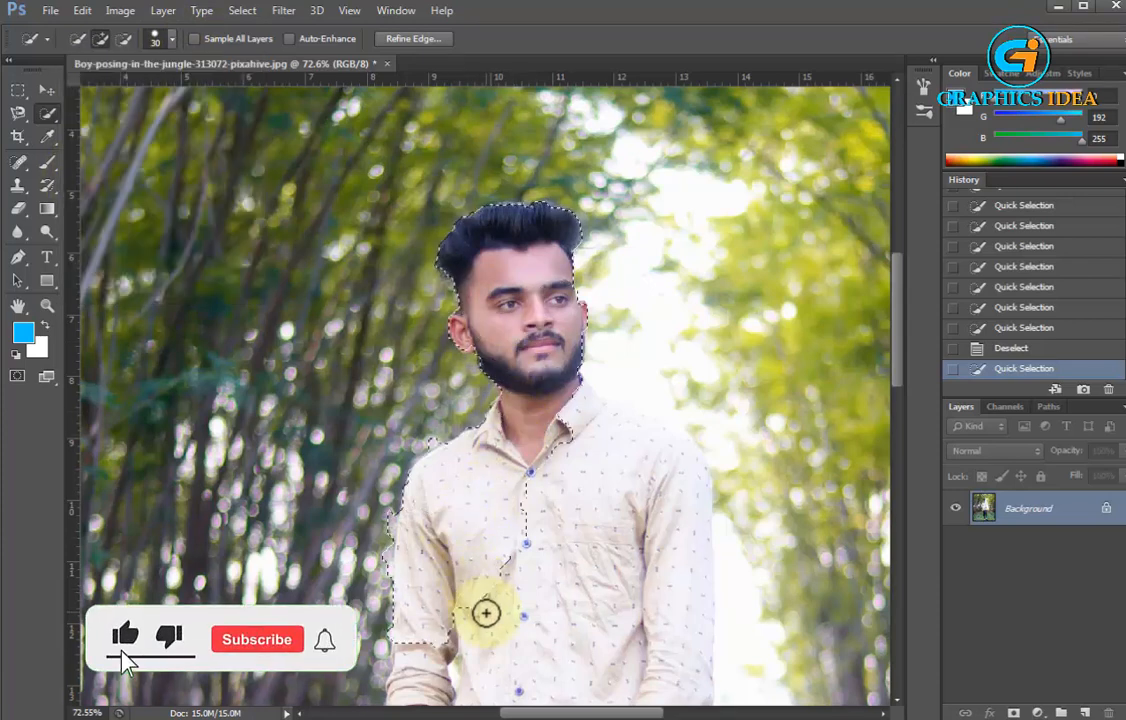
{"action": "mouse_move", "coordinate": [586, 417]}
{"action": "left_mouse_down"}
{"action": "mouse_move", "coordinate": [611, 452]}
{"action": "mouse_move", "coordinate": [630, 413]}
{"action": "left_mouse_up"}
Subtract the background beside the man's head and right-hand shoulder from the selection
{"action": "left_click", "coordinate": [626, 250], "text": "alt"}
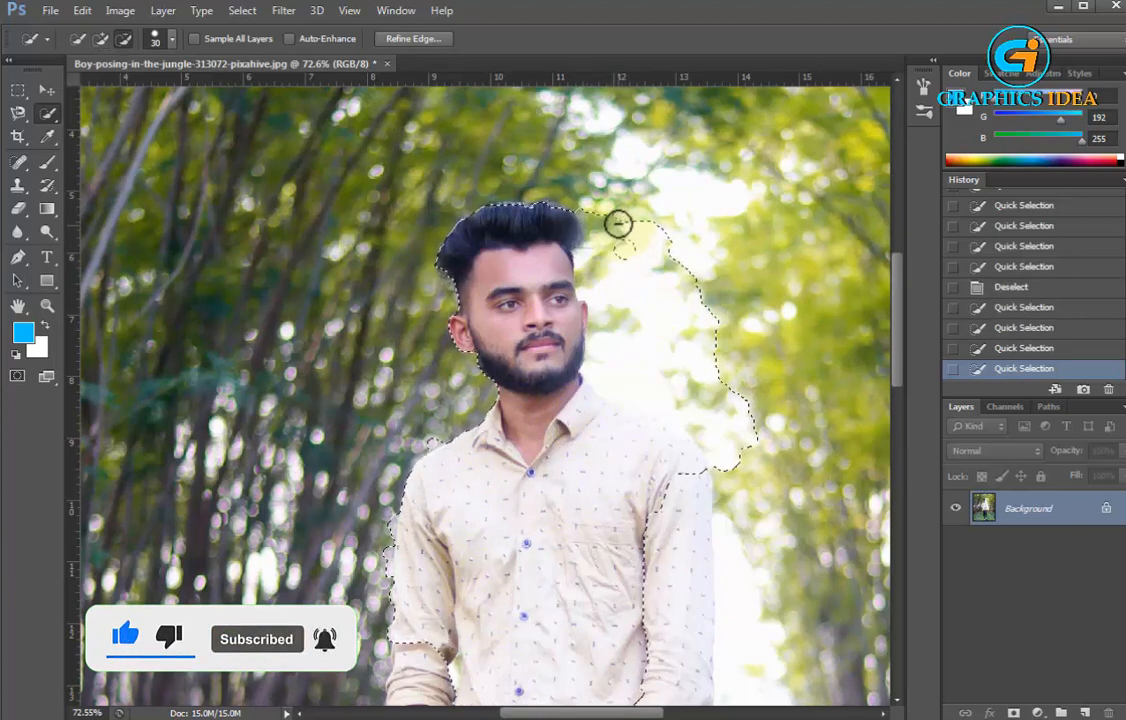
{"action": "mouse_move", "coordinate": [618, 224]}
{"action": "left_mouse_down"}
{"action": "mouse_move", "coordinate": [624, 247]}
{"action": "mouse_move", "coordinate": [595, 224]}
{"action": "mouse_move", "coordinate": [611, 311]}
{"action": "left_mouse_up"}
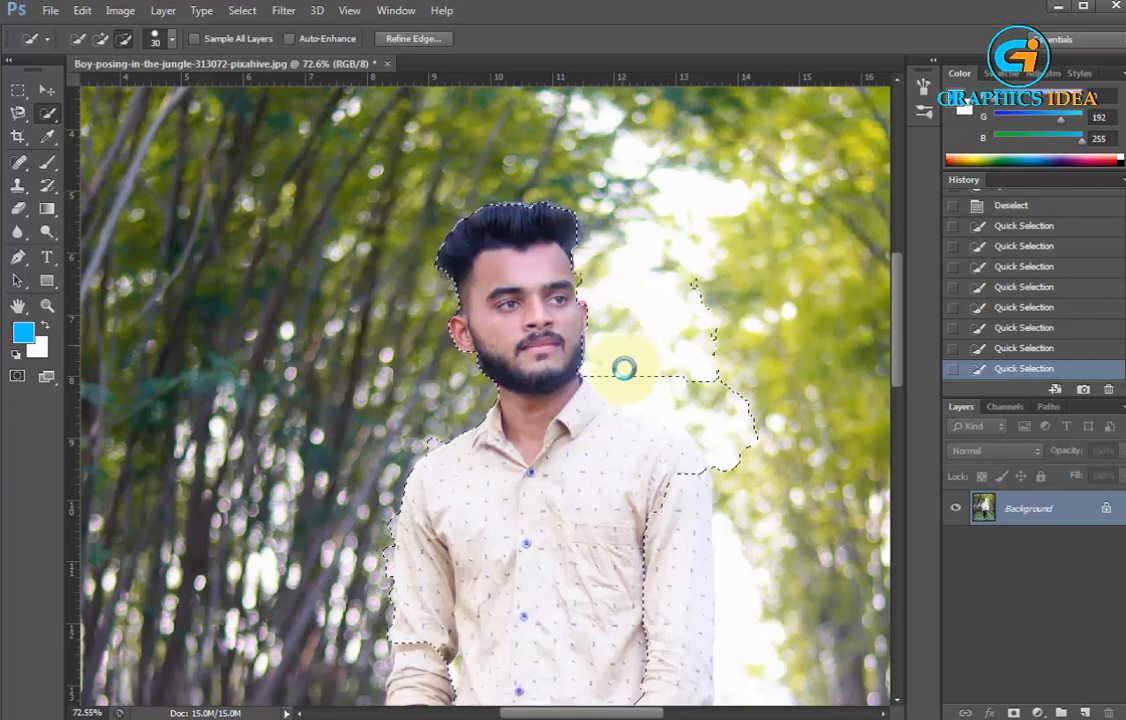
{"action": "mouse_move", "coordinate": [623, 369]}
{"action": "left_mouse_down"}
{"action": "mouse_move", "coordinate": [626, 385]}
{"action": "mouse_move", "coordinate": [724, 425]}
{"action": "left_mouse_up"}
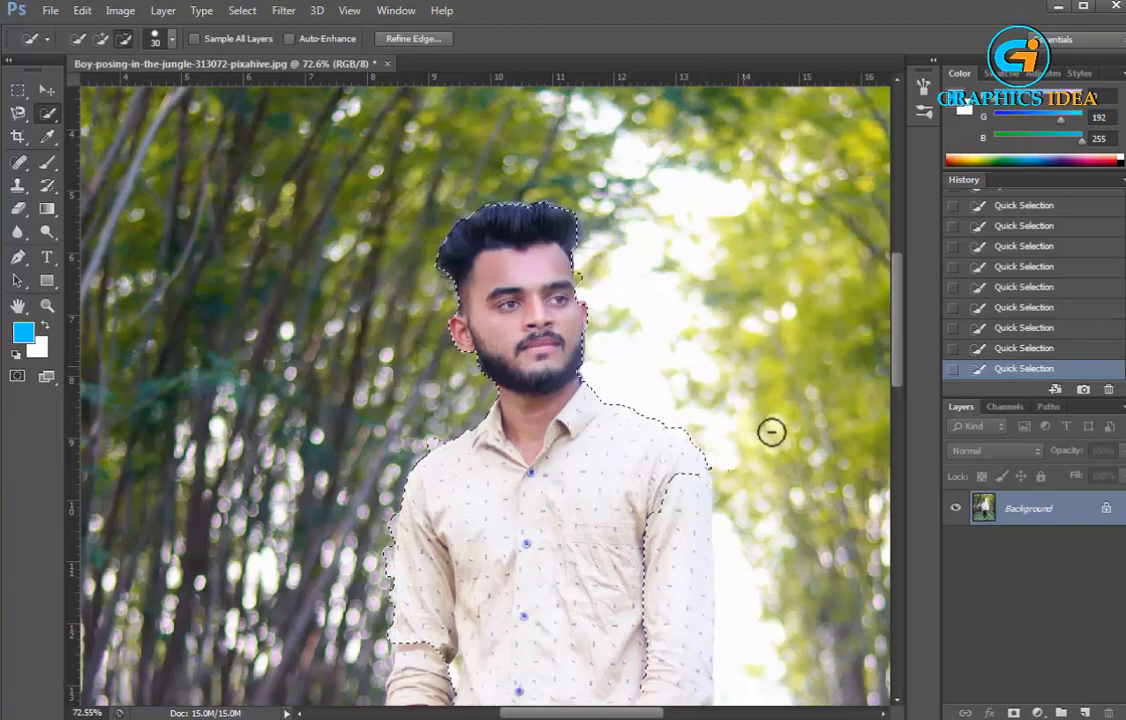
{"action": "scroll", "coordinate": [701, 400], "scroll_direction": "down", "scroll_amount": 3}
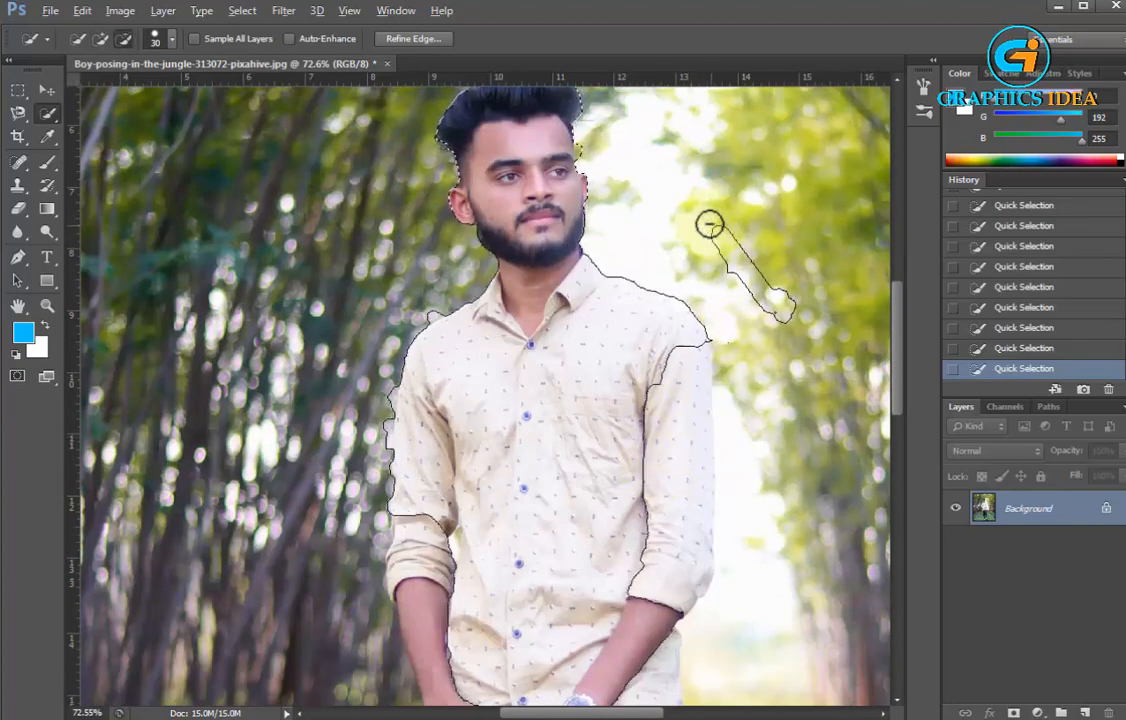
{"action": "left_click_drag", "start_coordinate": [709, 224], "coordinate": [740, 262]}
{"action": "left_click_drag", "start_coordinate": [792, 317], "coordinate": [745, 257]}
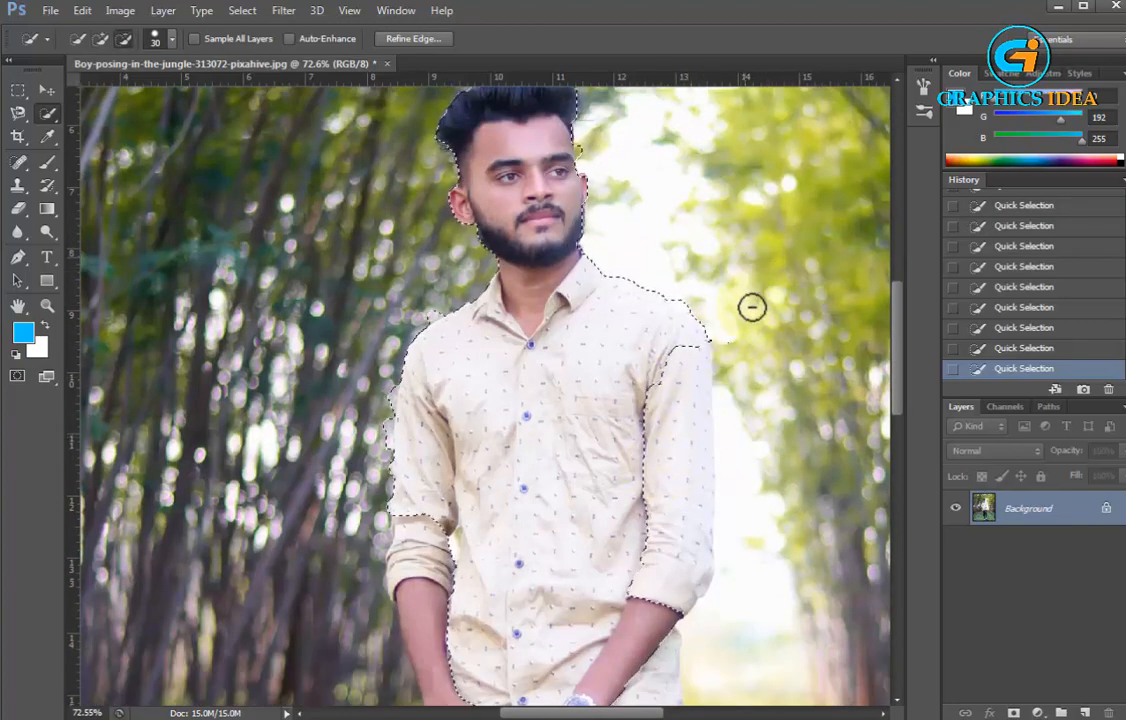
Add the shirt's right-hand sleeve to the selection and subtract the bright background next to it
{"action": "mouse_move", "coordinate": [662, 328]}
{"action": "left_mouse_down"}
{"action": "mouse_move", "coordinate": [681, 425]}
{"action": "mouse_move", "coordinate": [673, 460]}
{"action": "left_mouse_up"}
{"action": "left_click", "coordinate": [741, 436], "text": "alt"}
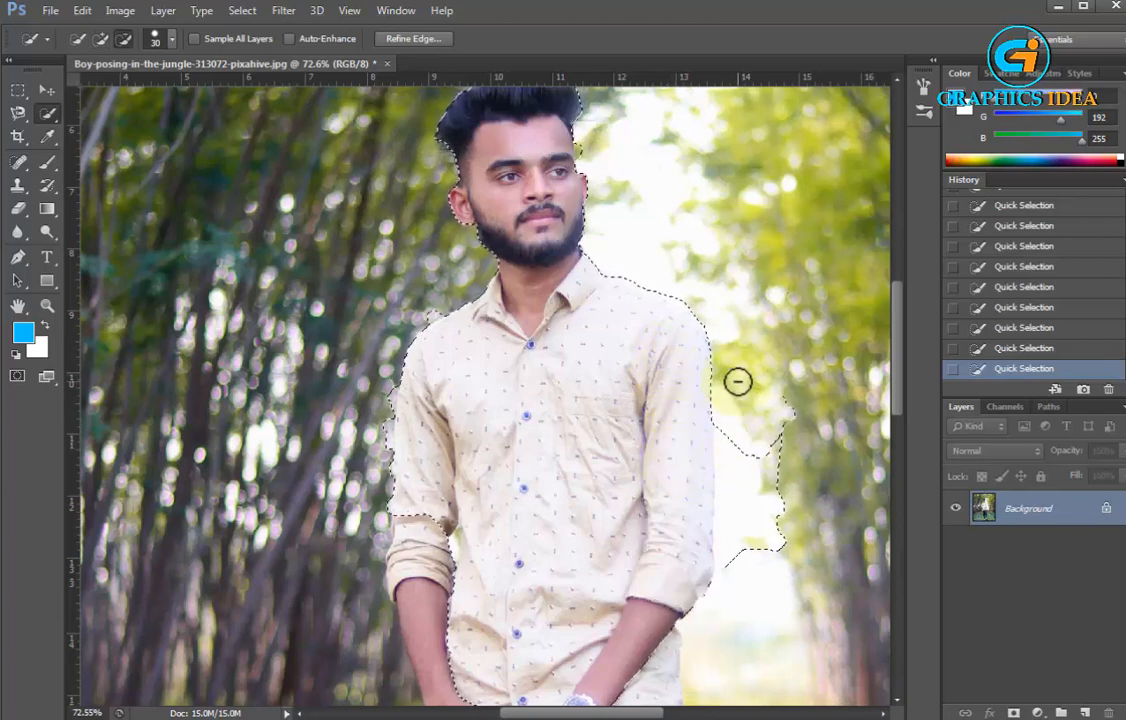
{"action": "left_click_drag", "start_coordinate": [738, 381], "coordinate": [746, 493]}
{"action": "left_click_drag", "start_coordinate": [751, 585], "coordinate": [759, 507]}
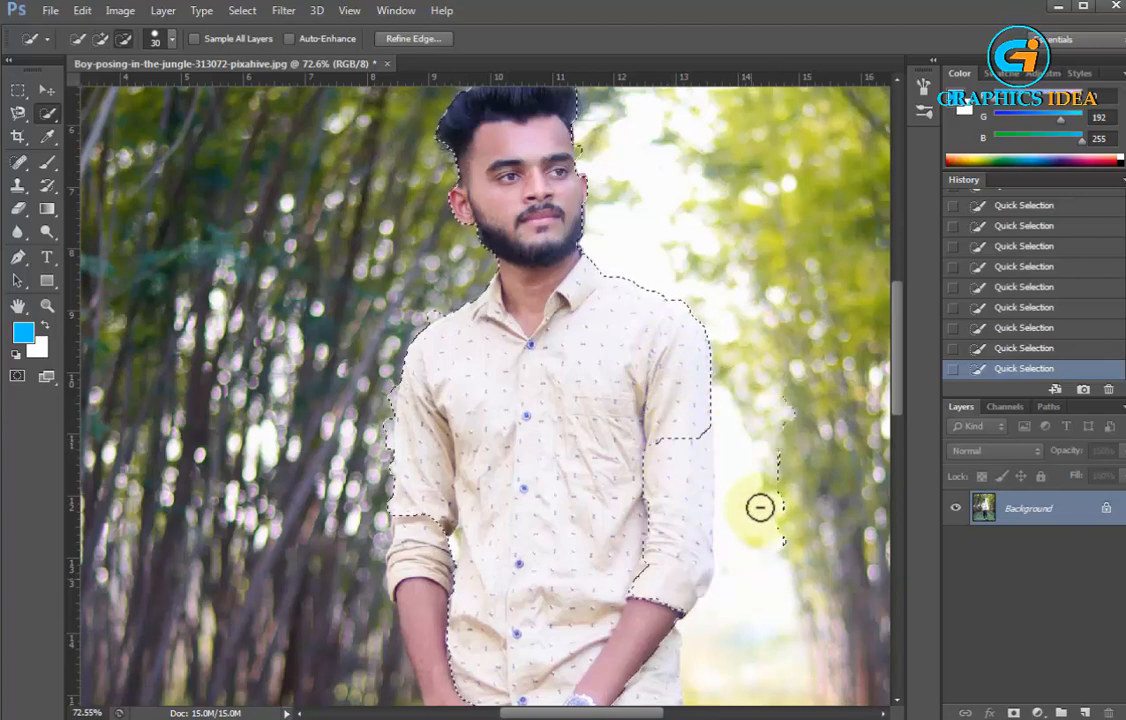
{"action": "scroll", "coordinate": [761, 492], "scroll_direction": "down", "scroll_amount": 2}
{"action": "left_click_drag", "start_coordinate": [780, 368], "coordinate": [720, 410]}
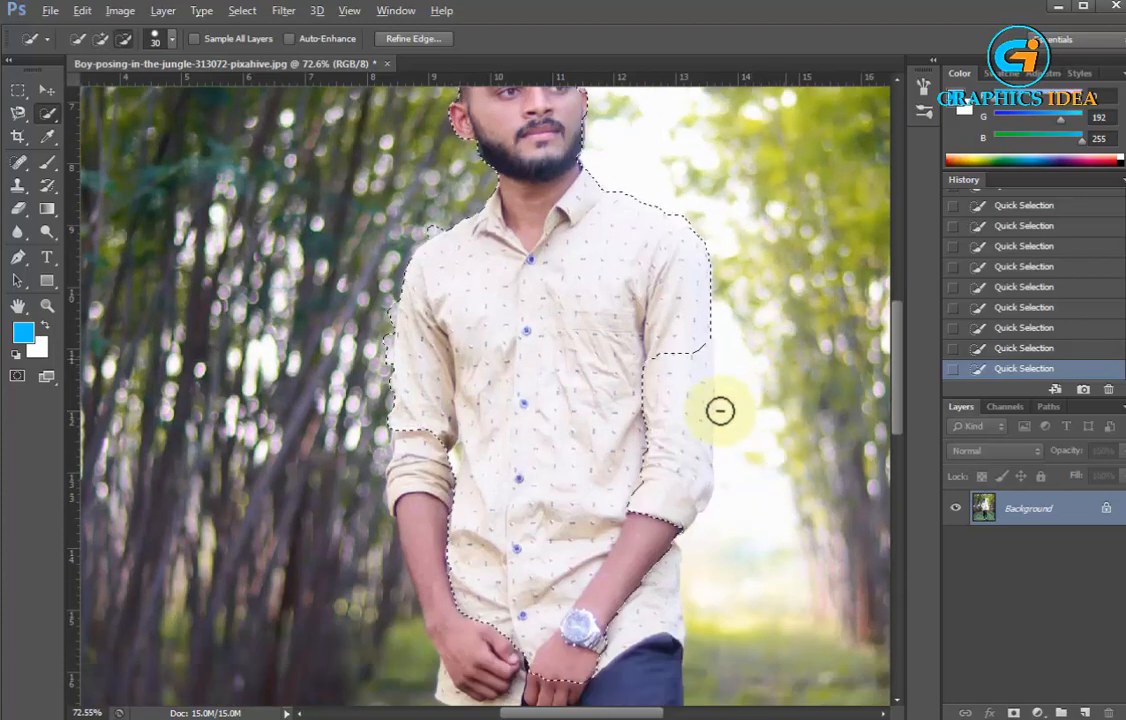
{"action": "left_click", "coordinate": [681, 400]}
{"action": "scroll", "coordinate": [601, 438], "scroll_direction": "down", "scroll_amount": 4}
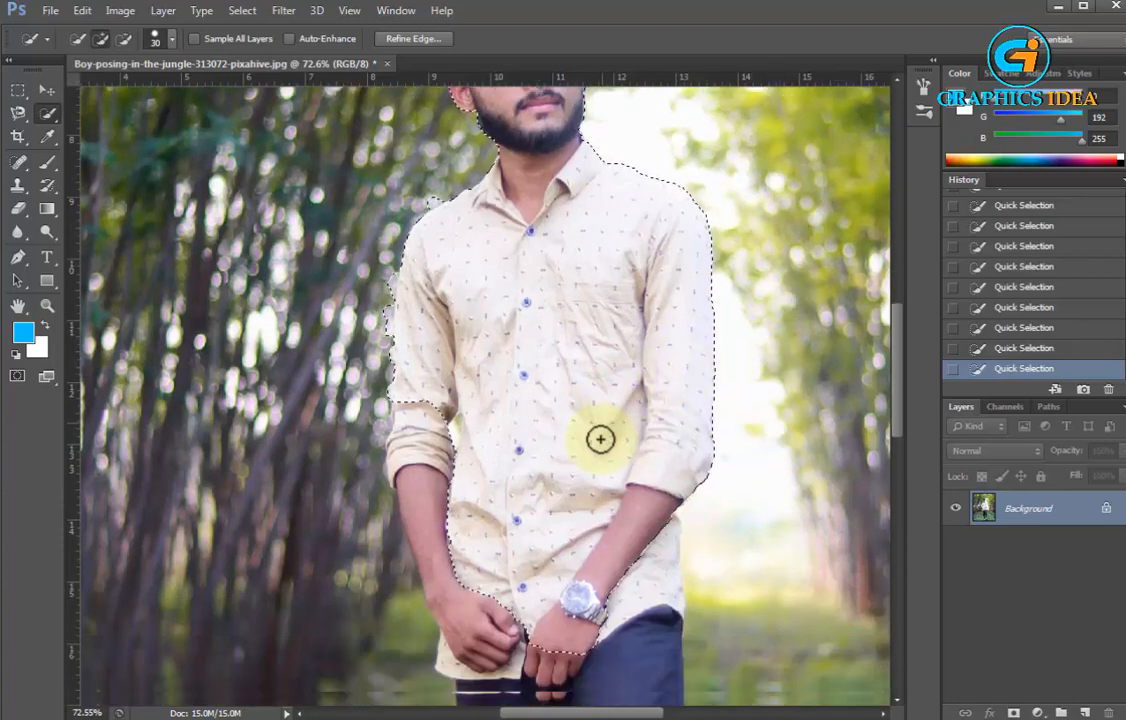
Extend the quick selection down over the man's trousers and white shoes
{"action": "scroll", "coordinate": [588, 459], "scroll_direction": "down", "scroll_amount": 2}
{"action": "left_click_drag", "start_coordinate": [626, 364], "coordinate": [635, 475]}
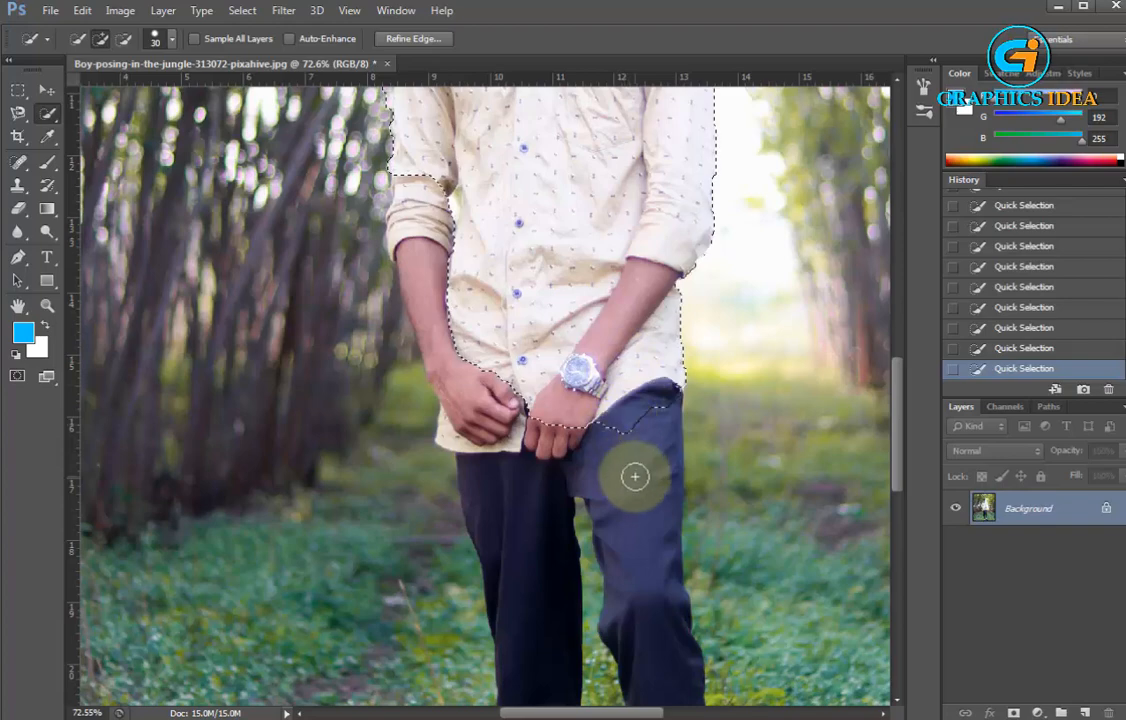
{"action": "scroll", "coordinate": [635, 479], "scroll_direction": "down", "scroll_amount": 2}
{"action": "scroll", "coordinate": [638, 467], "scroll_direction": "down", "scroll_amount": 2}
{"action": "mouse_move", "coordinate": [546, 380]}
{"action": "left_mouse_down"}
{"action": "mouse_move", "coordinate": [543, 267]}
{"action": "mouse_move", "coordinate": [511, 175]}
{"action": "mouse_move", "coordinate": [485, 147]}
{"action": "left_mouse_up"}
{"action": "scroll", "coordinate": [477, 133], "scroll_direction": "down", "scroll_amount": 2}
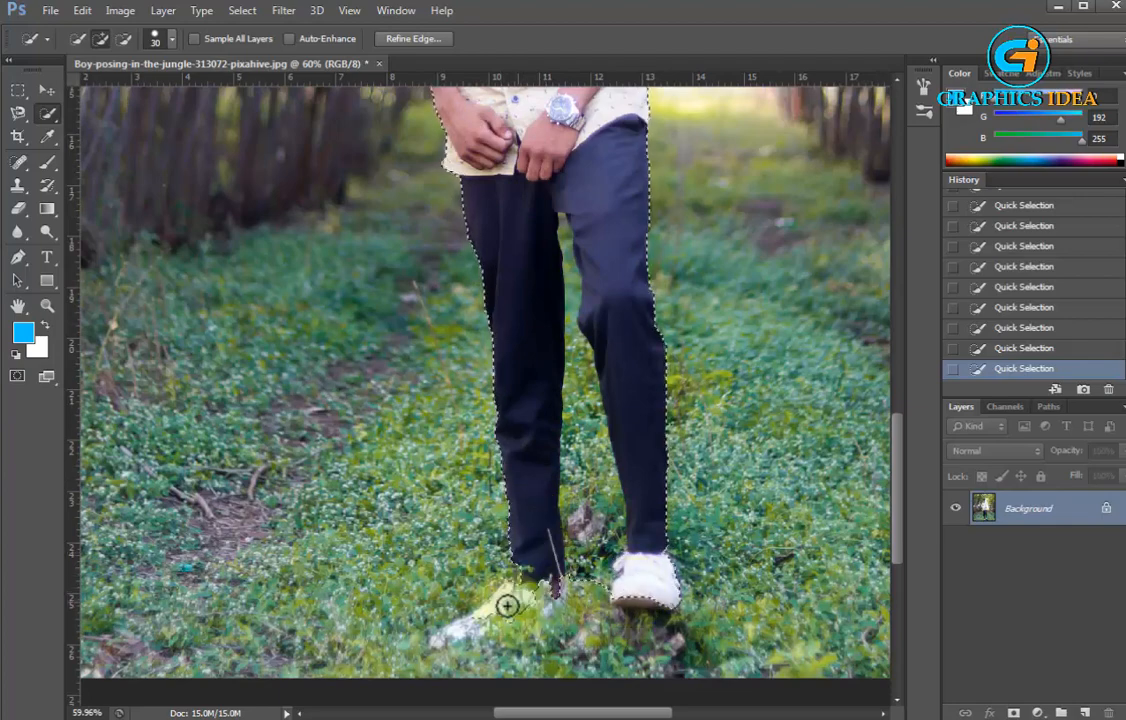
{"action": "left_click", "coordinate": [468, 627]}
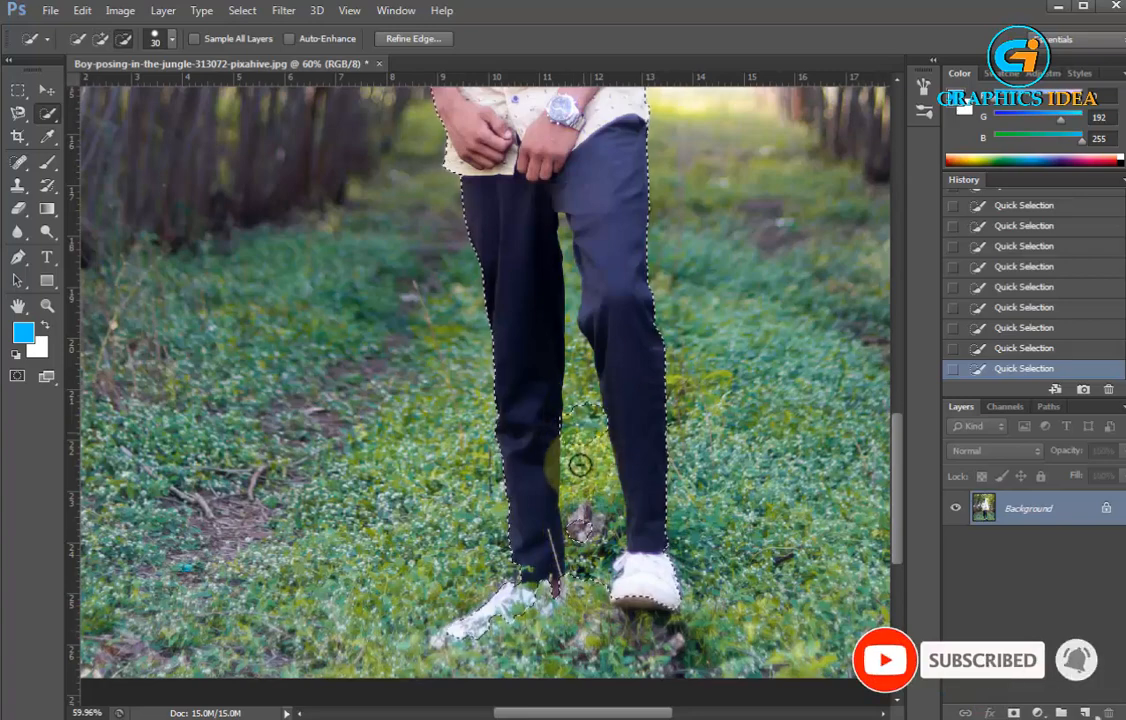
Subtract the grass gap between the trouser legs from the selection
{"action": "mouse_move", "coordinate": [583, 456]}
{"action": "left_mouse_down"}
{"action": "mouse_move", "coordinate": [593, 600]}
{"action": "mouse_move", "coordinate": [579, 578]}
{"action": "mouse_move", "coordinate": [592, 503]}
{"action": "mouse_move", "coordinate": [566, 236]}
{"action": "left_mouse_up"}
{"action": "scroll", "coordinate": [624, 304], "scroll_direction": "down", "scroll_amount": 7}
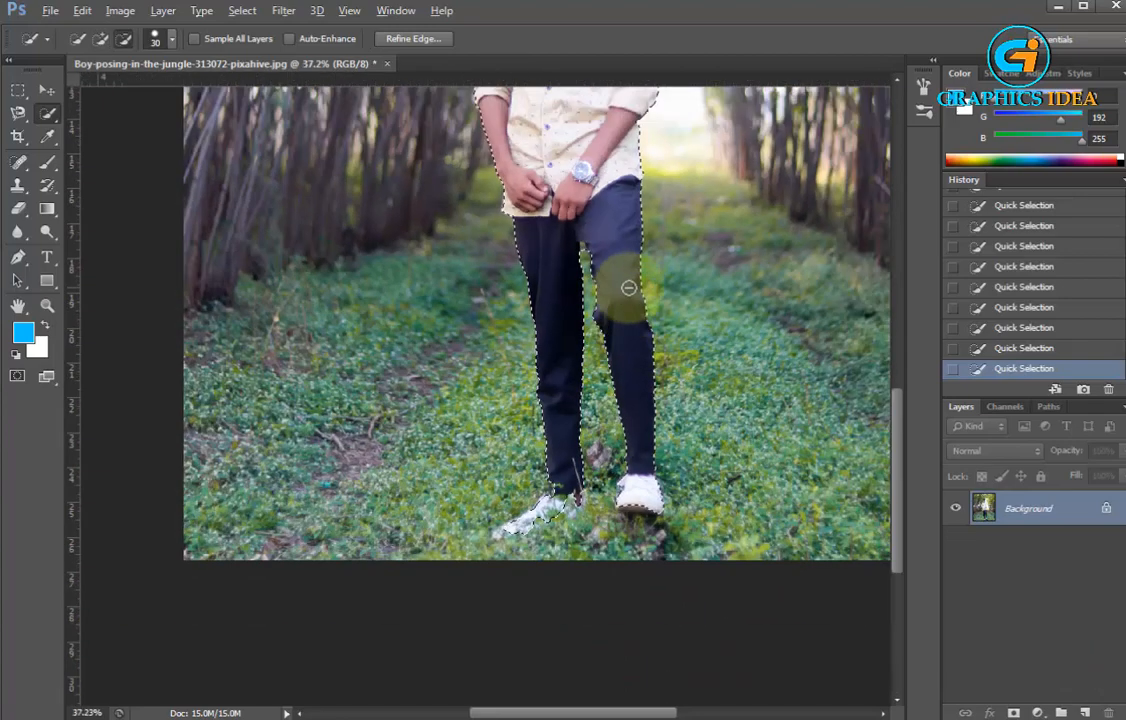
{"action": "scroll", "coordinate": [641, 184], "scroll_direction": "up", "scroll_amount": 3}
{"action": "scroll", "coordinate": [626, 176], "scroll_direction": "up", "scroll_amount": 5}
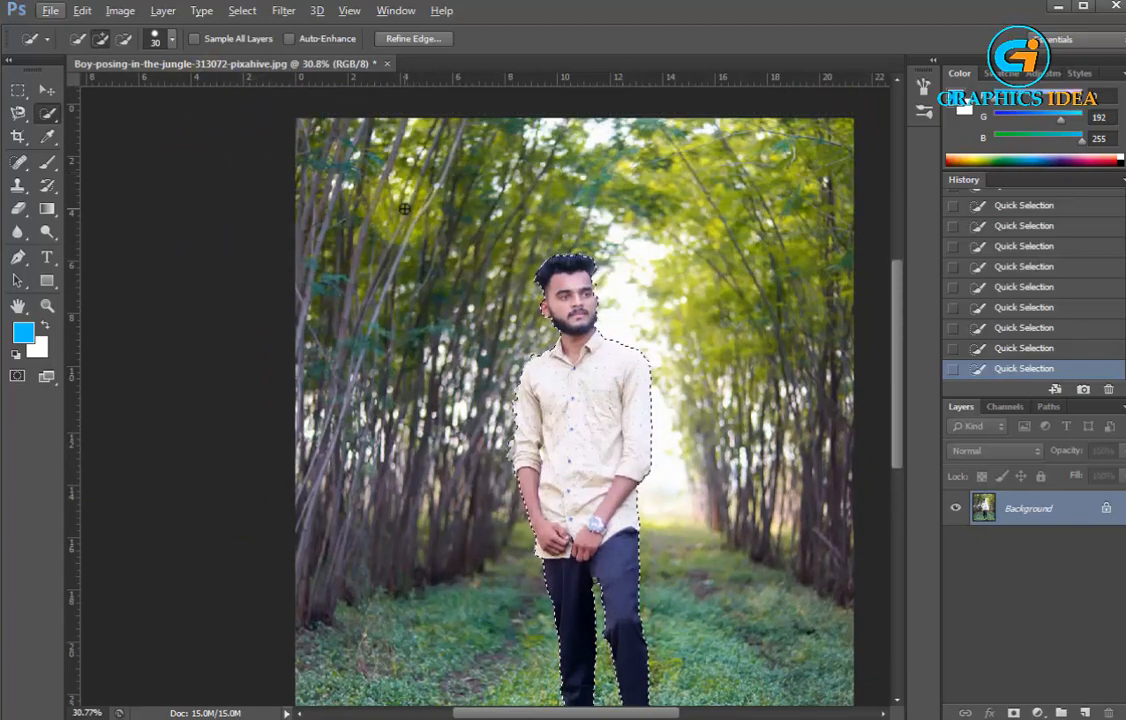
{"action": "scroll", "coordinate": [405, 208], "scroll_direction": "down", "scroll_amount": 2}
Switch to the Move tool and invert the selection so the background is selected instead of the man
{"action": "left_click", "coordinate": [44, 90]}
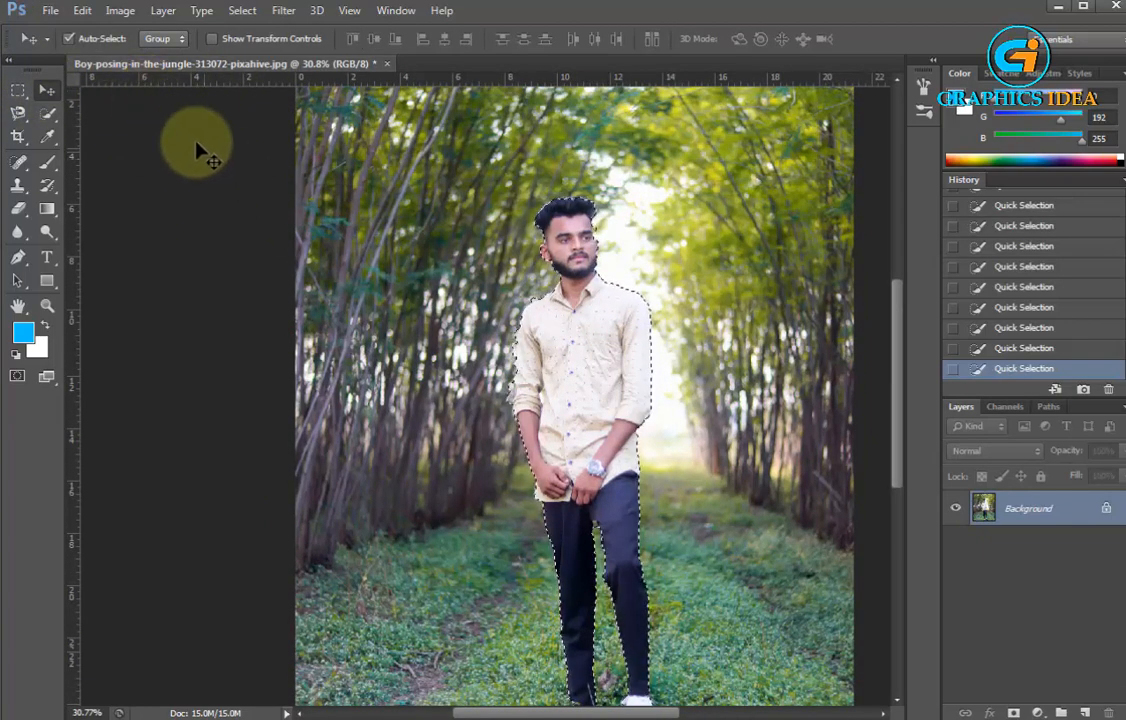
{"action": "left_click", "coordinate": [238, 11]}
{"action": "left_click", "coordinate": [265, 82]}
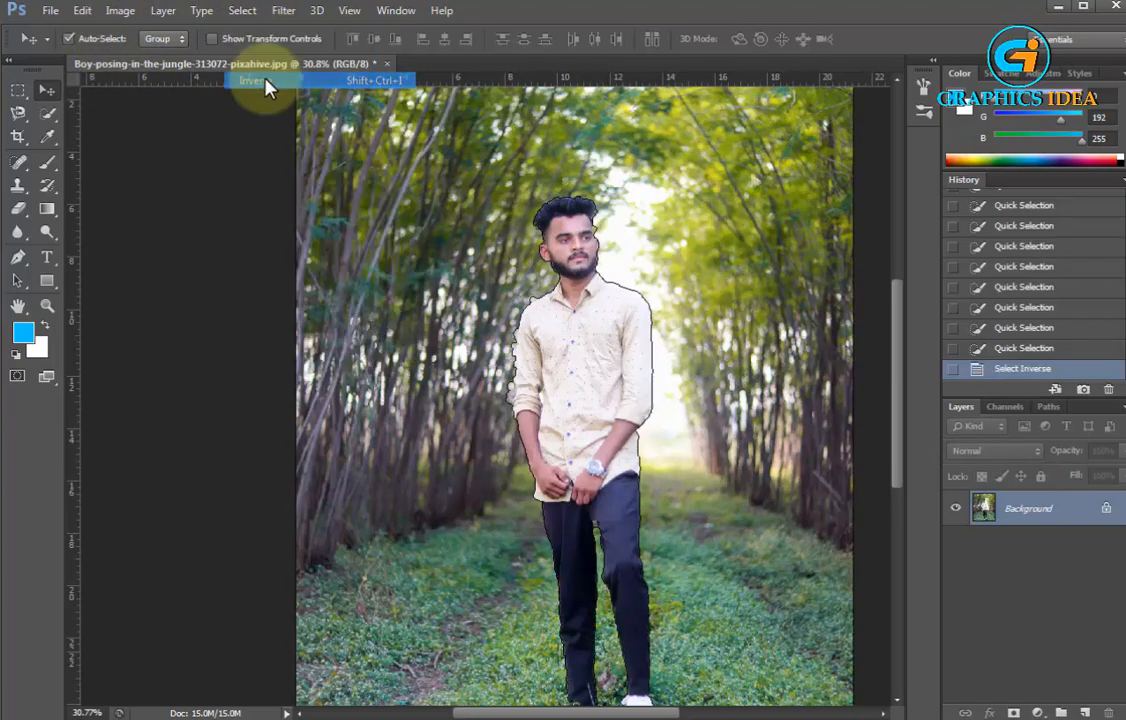
Smooth the background selection with a sample radius of 10 pixels
{"action": "left_click", "coordinate": [240, 11]}
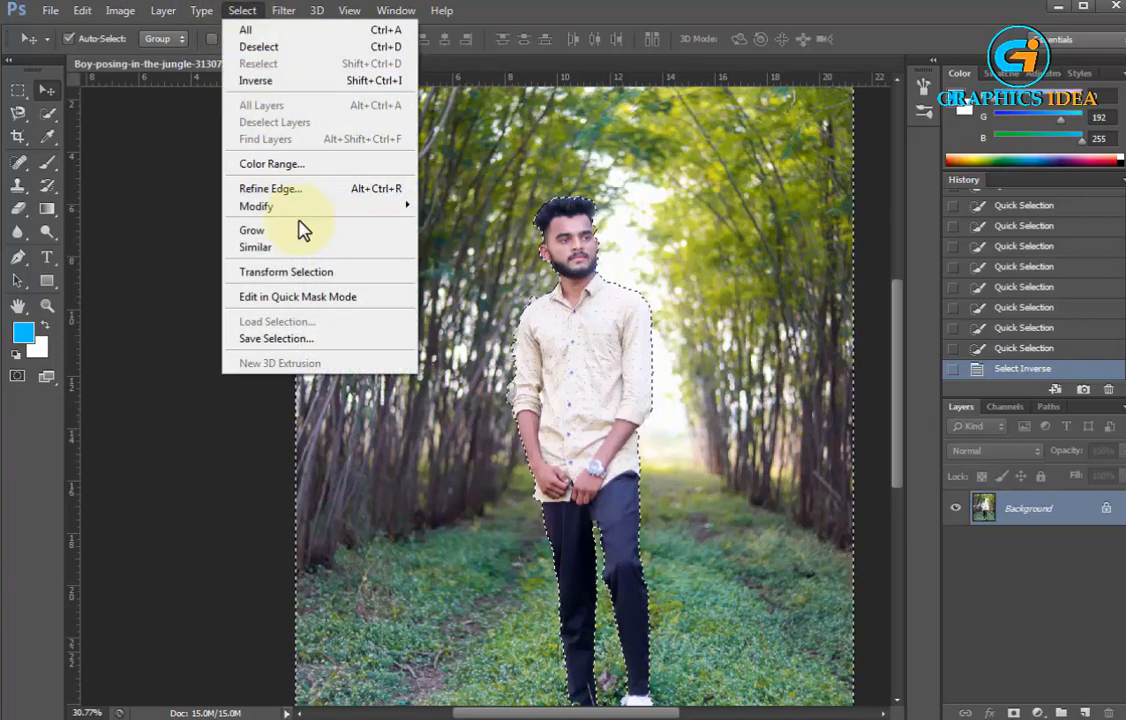
{"action": "mouse_move", "coordinate": [305, 215]}
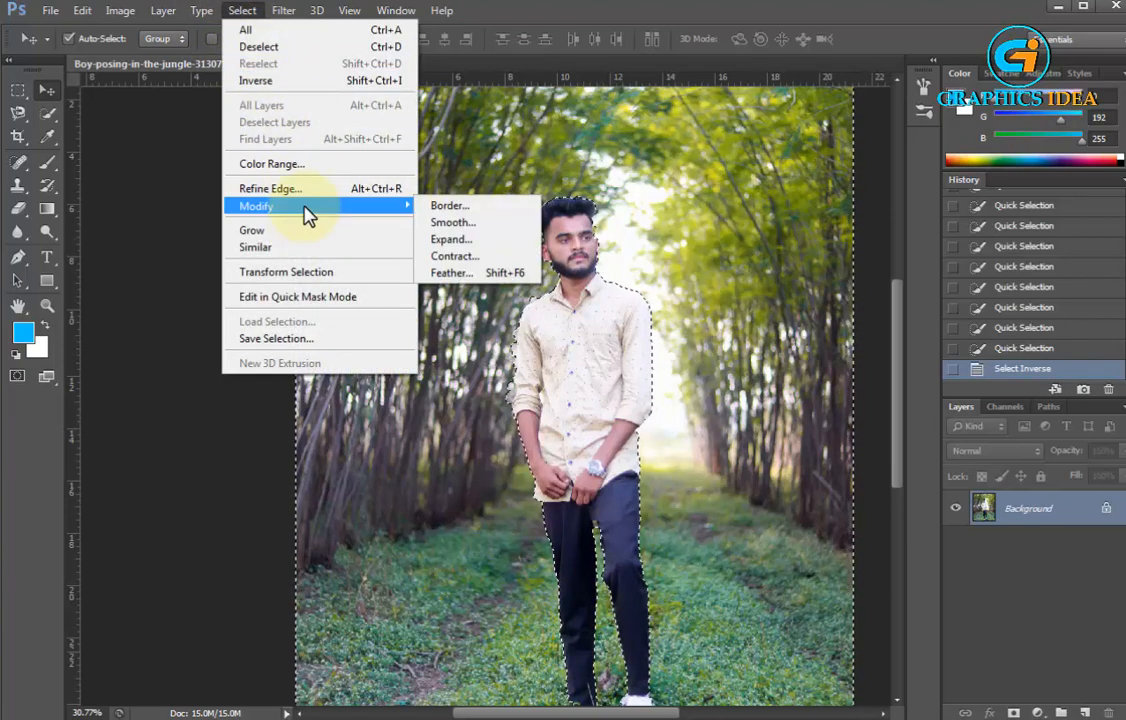
{"action": "left_click", "coordinate": [452, 222]}
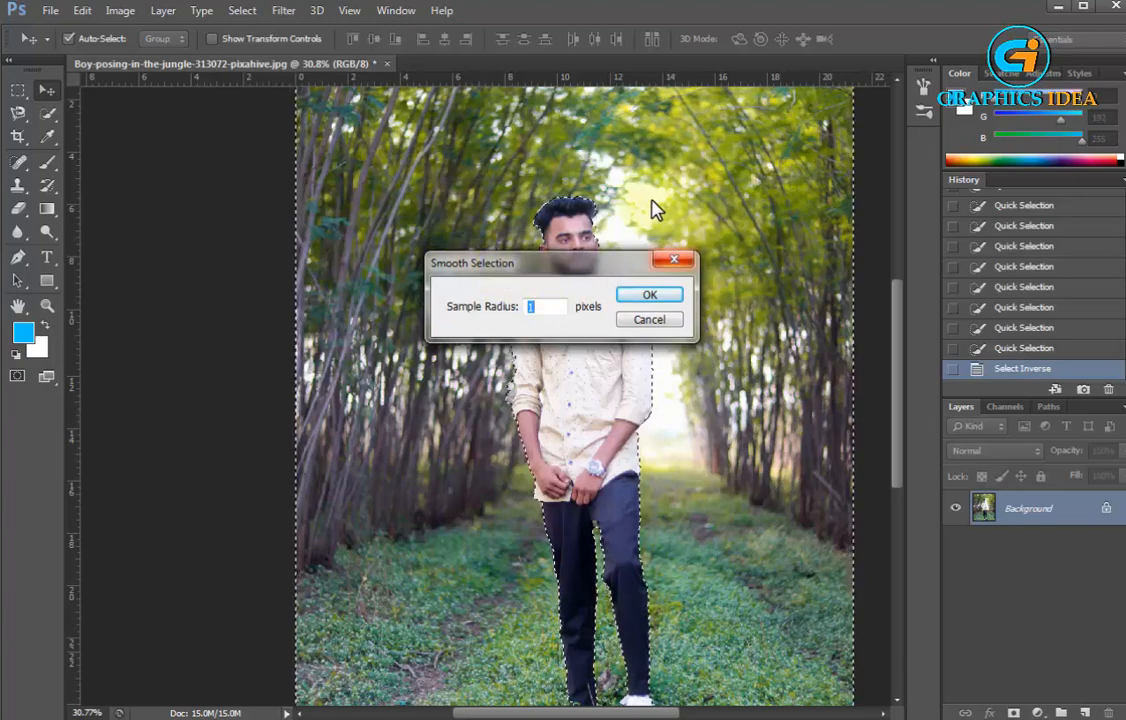
{"action": "type", "text": "1"}
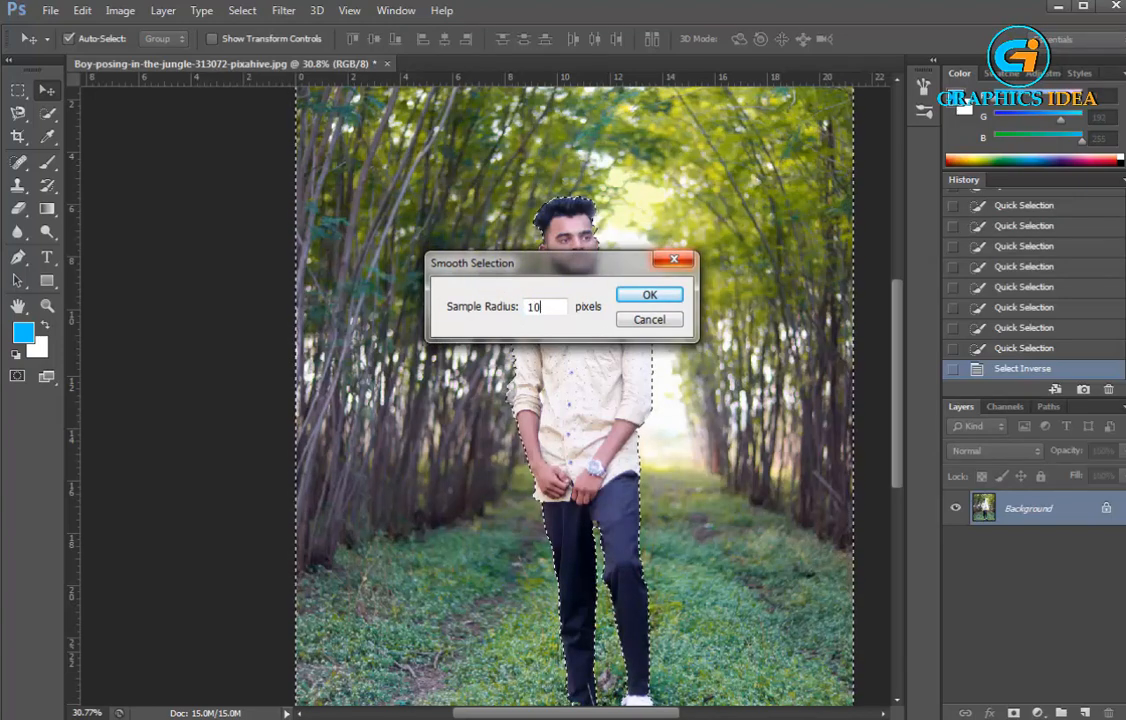
{"action": "type", "text": "0"}
{"action": "key", "text": "Return"}
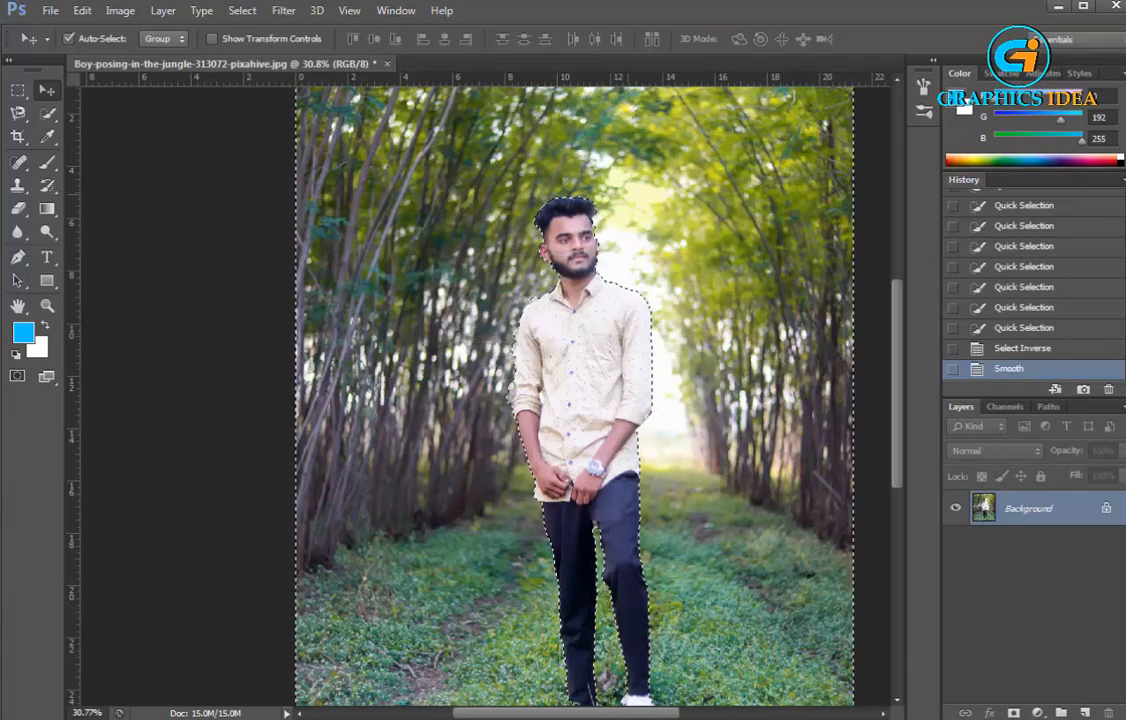
Apply a Hue/Saturation adjustment to the selected background with saturation +24 and hue -4
{"action": "scroll", "coordinate": [490, 193], "scroll_direction": "up", "scroll_amount": 5}
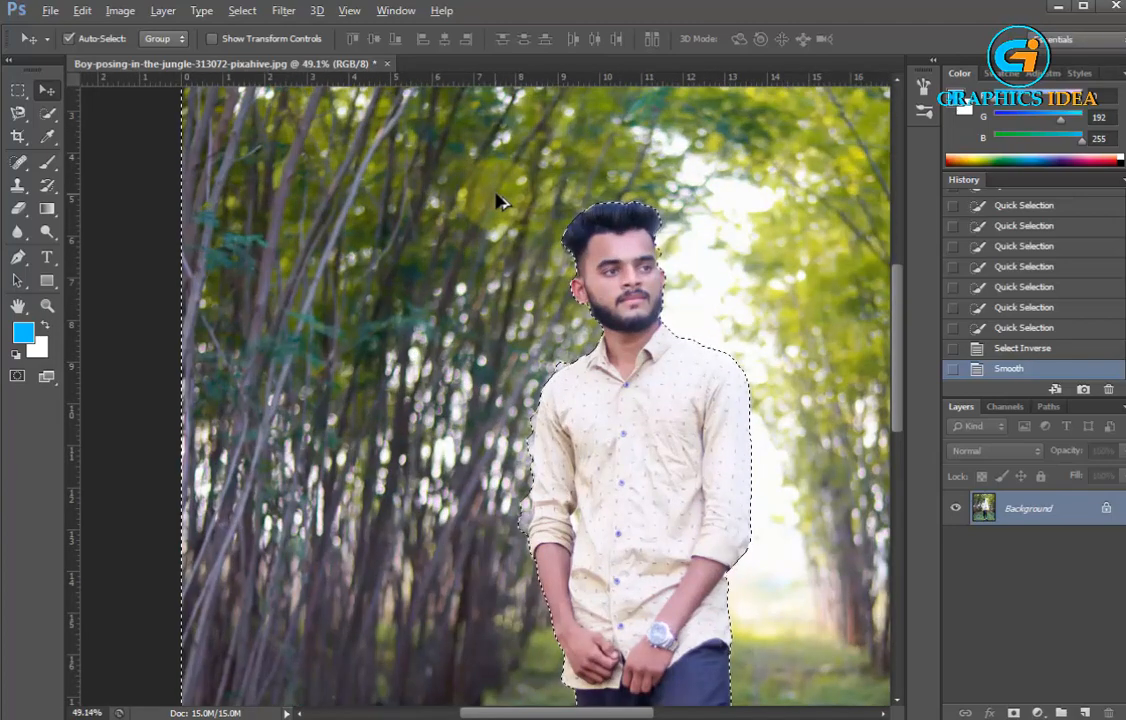
{"action": "scroll", "coordinate": [497, 194], "scroll_direction": "down", "scroll_amount": 4}
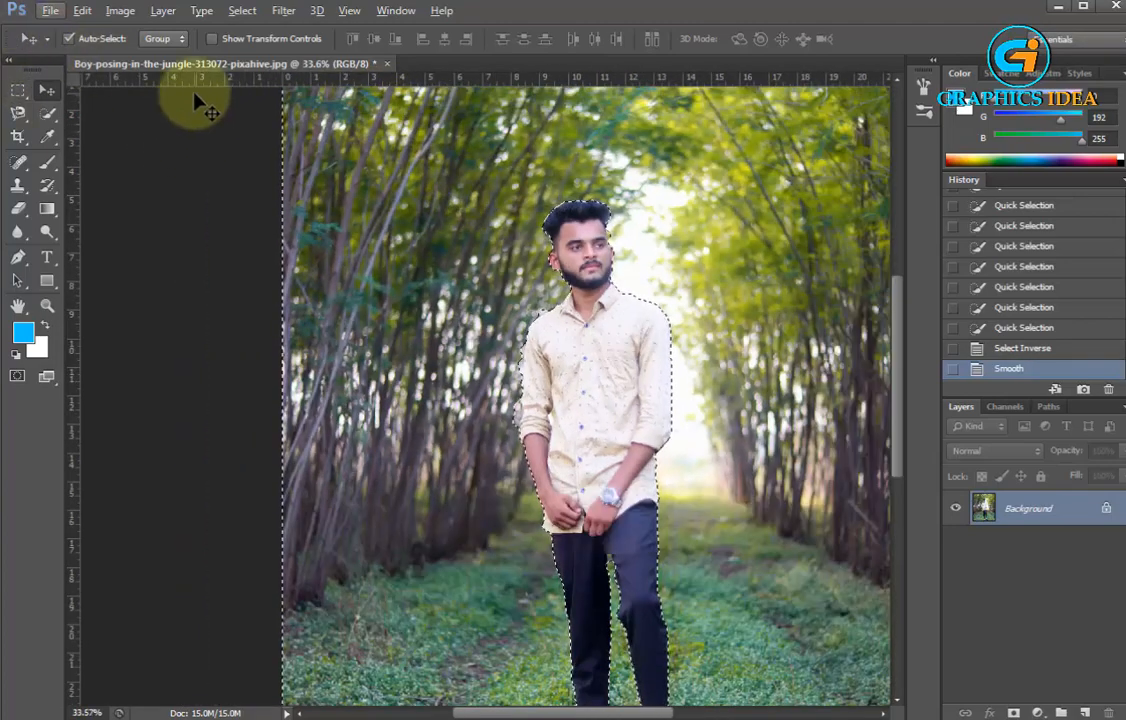
{"action": "left_click", "coordinate": [121, 11]}
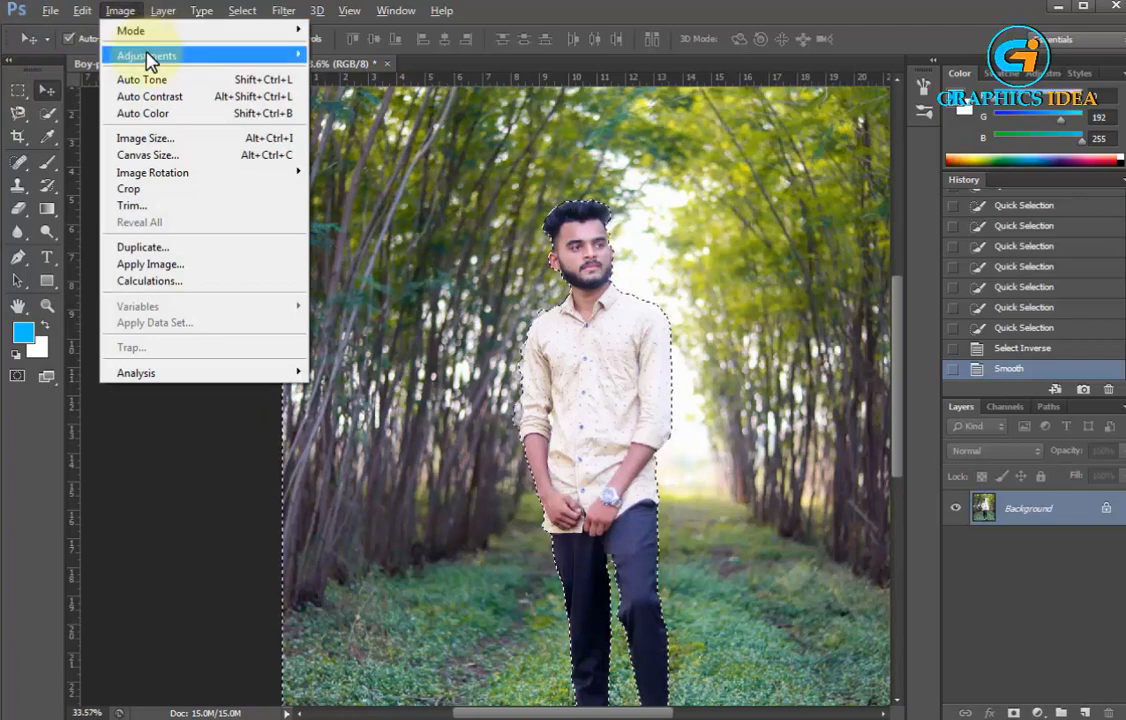
{"action": "mouse_move", "coordinate": [168, 56]}
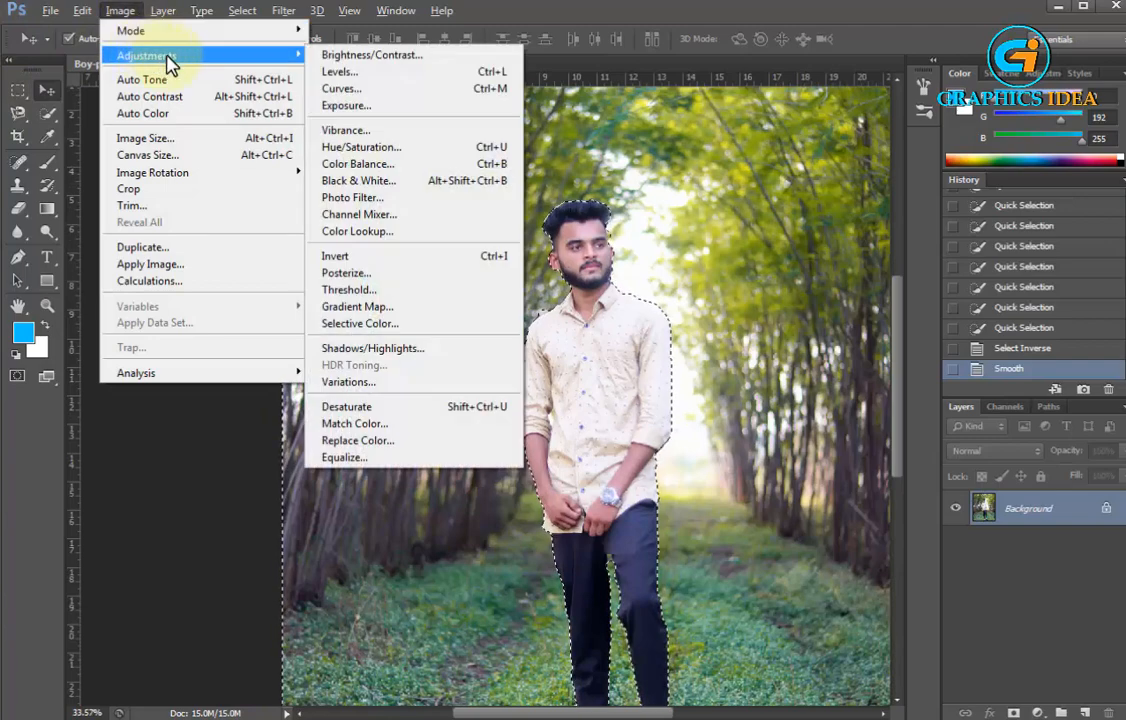
{"action": "left_click", "coordinate": [372, 146]}
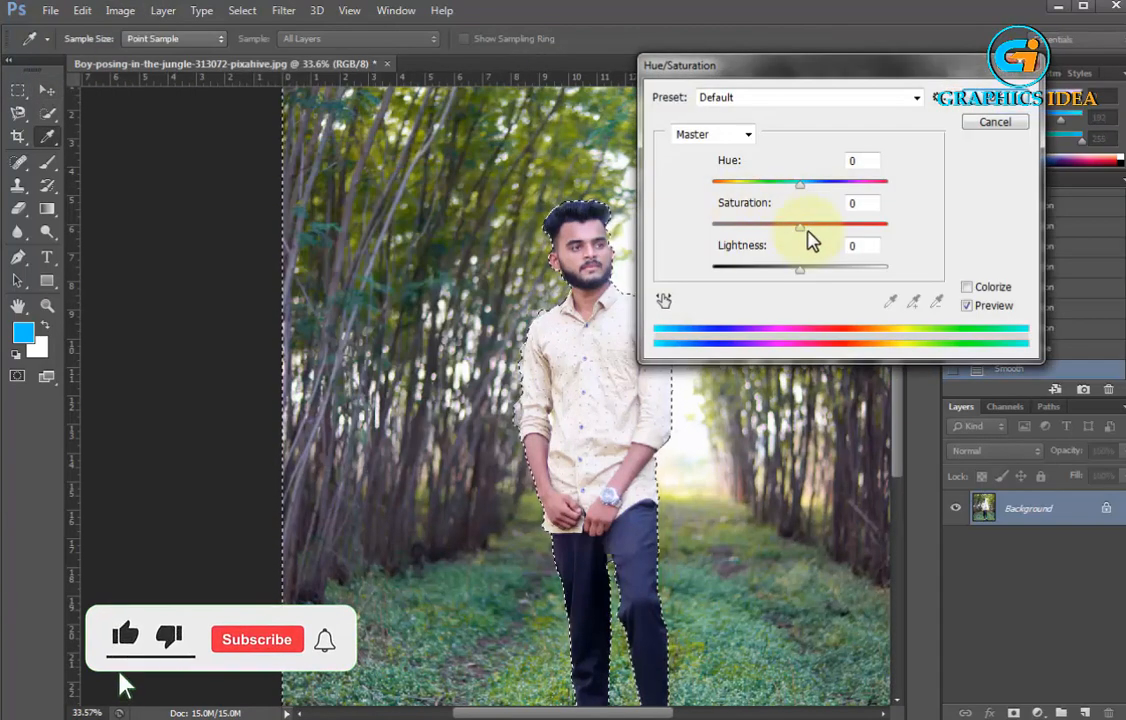
{"action": "left_click_drag", "start_coordinate": [806, 232], "coordinate": [835, 232]}
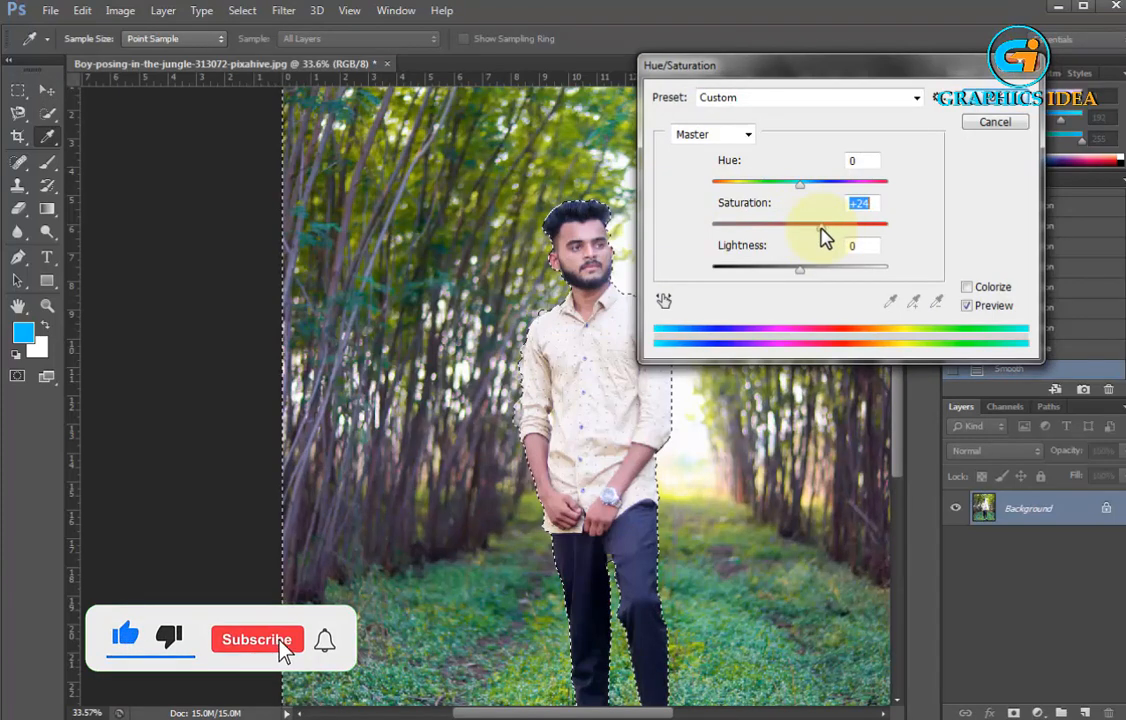
{"action": "mouse_move", "coordinate": [800, 186]}
{"action": "left_mouse_down"}
{"action": "mouse_move", "coordinate": [791, 184]}
{"action": "mouse_move", "coordinate": [801, 193]}
{"action": "left_mouse_up"}
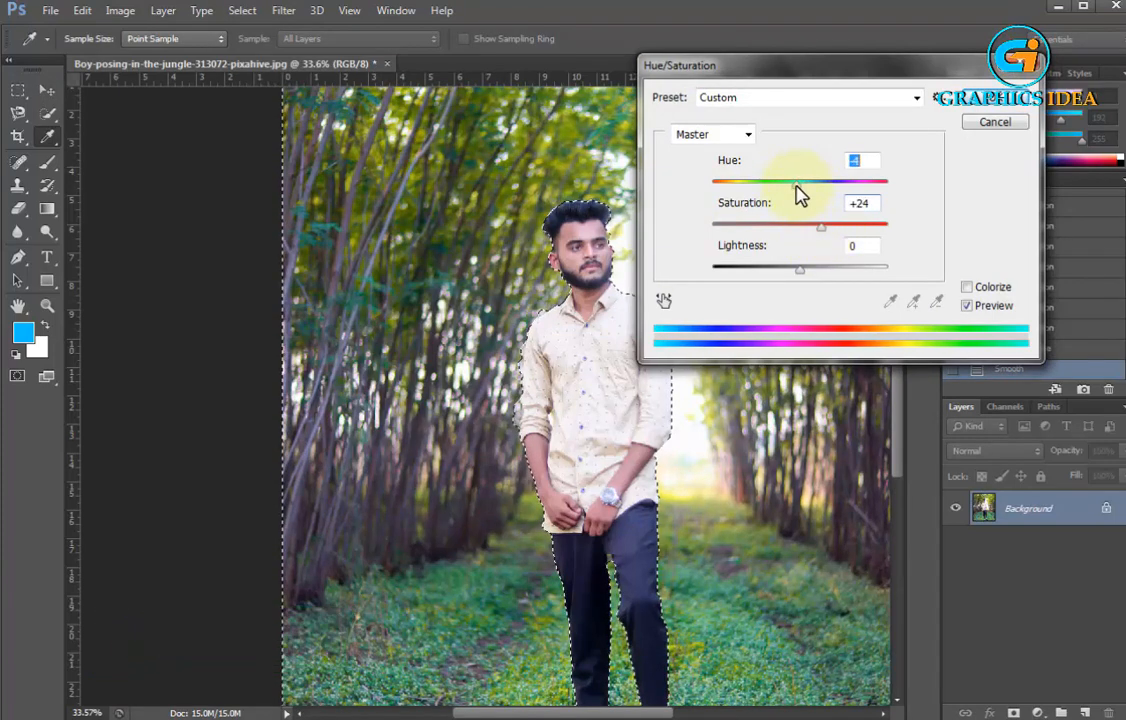
{"action": "left_click", "coordinate": [1000, 104]}
{"action": "key", "text": "v"}
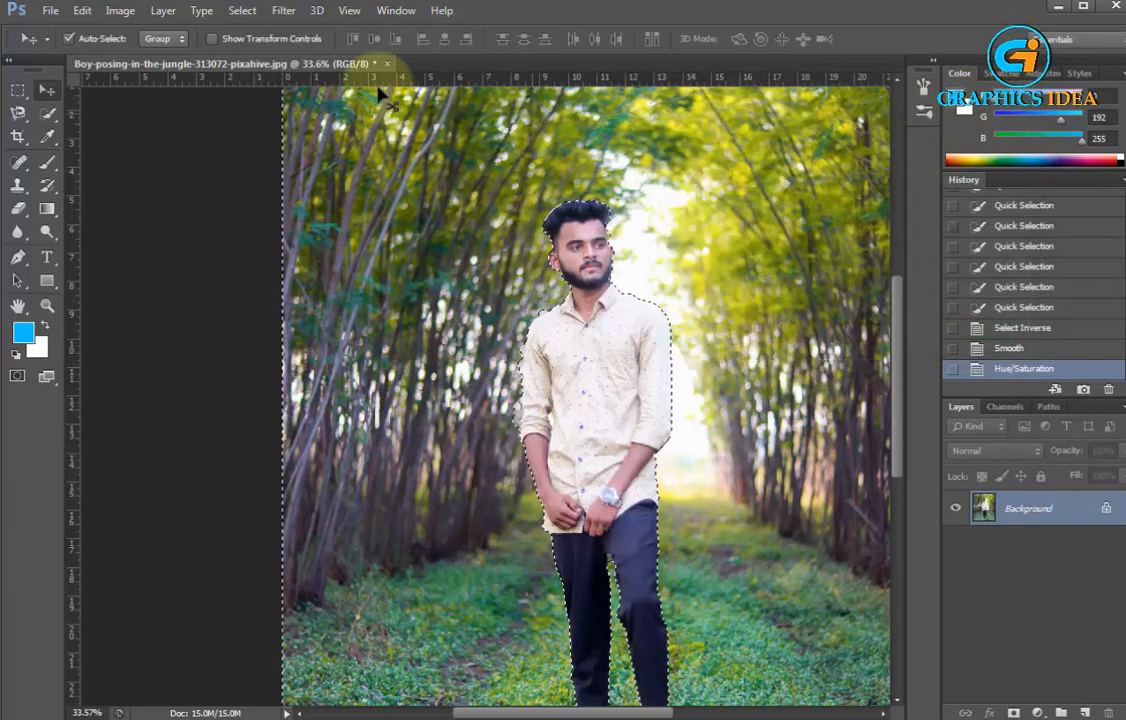
Apply a Photo Filter to the background using the custom green color 00fc7d at 62% density
{"action": "left_click", "coordinate": [120, 12]}
{"action": "mouse_move", "coordinate": [141, 56]}
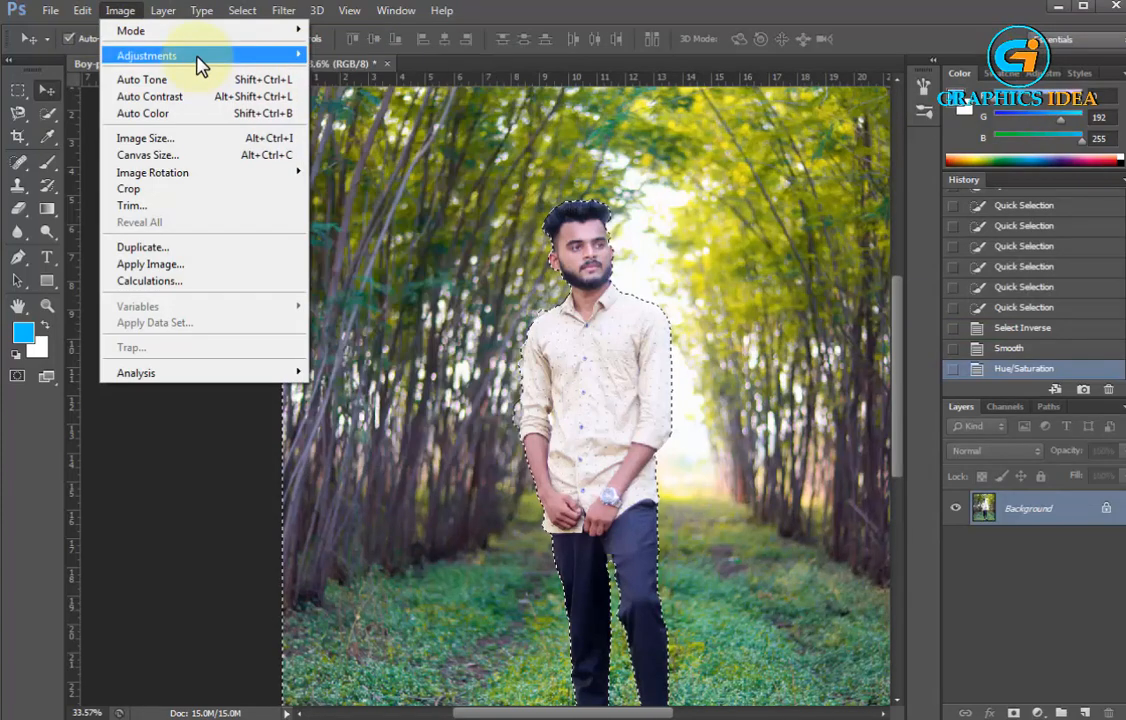
{"action": "mouse_move", "coordinate": [199, 60]}
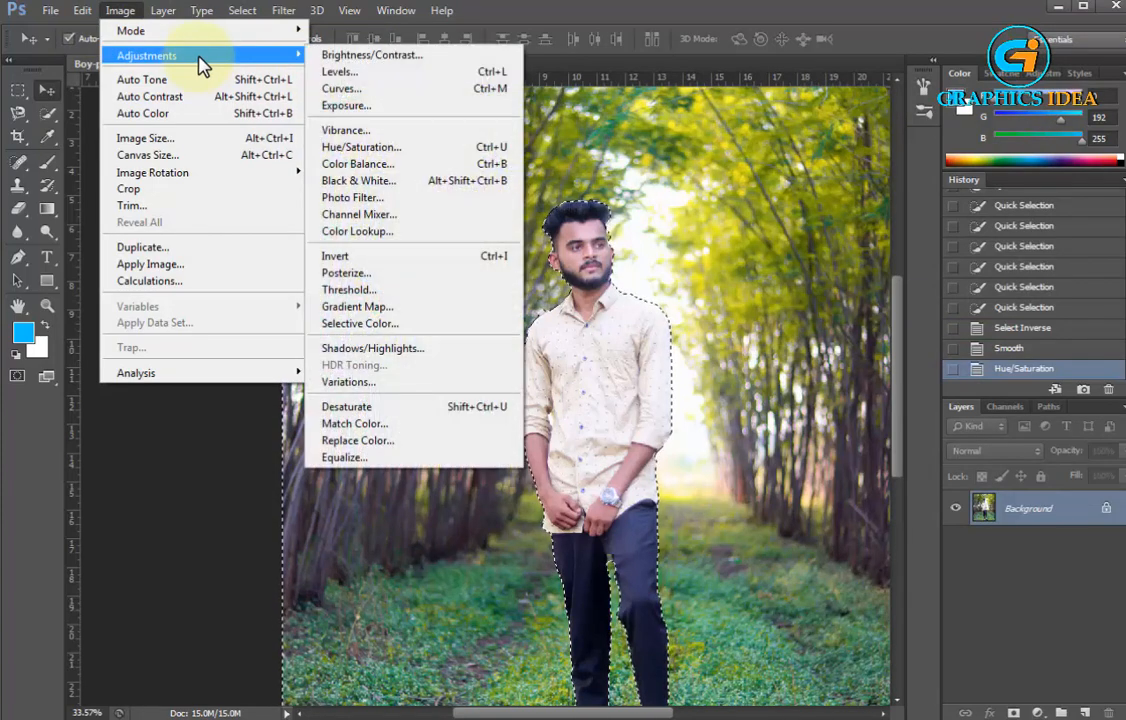
{"action": "left_click", "coordinate": [392, 198]}
{"action": "left_click_drag", "start_coordinate": [695, 133], "coordinate": [170, 133]}
{"action": "left_click", "coordinate": [156, 201]}
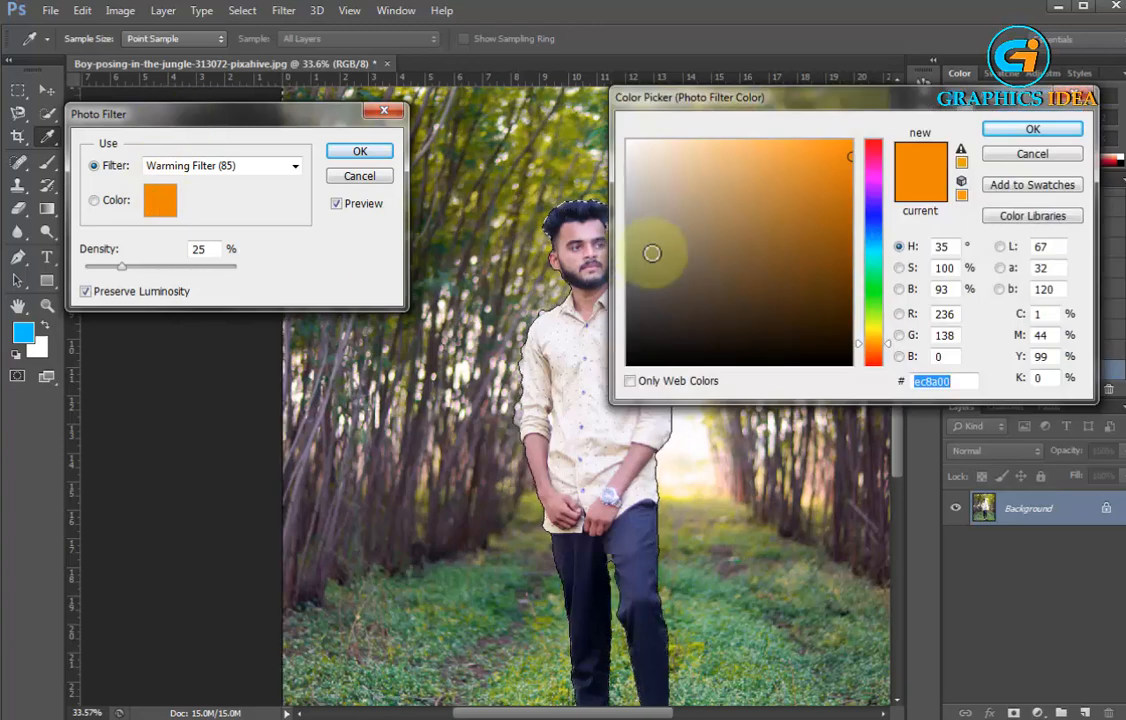
{"action": "left_click", "coordinate": [873, 272]}
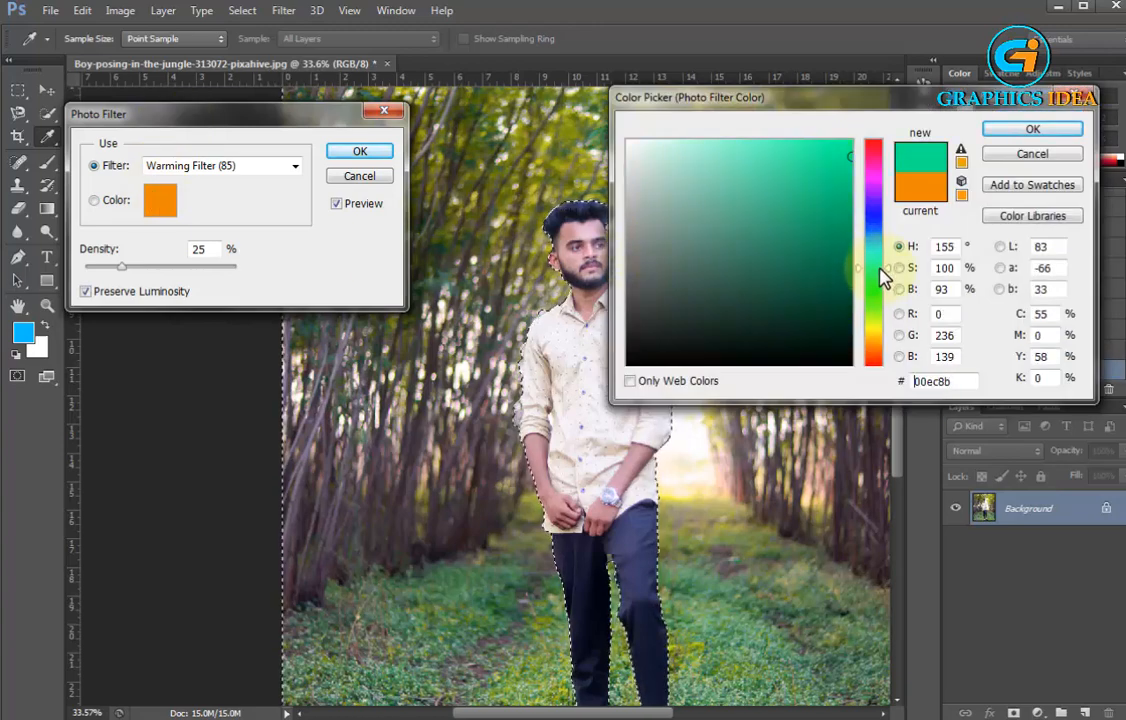
{"action": "left_click_drag", "start_coordinate": [880, 268], "coordinate": [879, 272]}
{"action": "left_click_drag", "start_coordinate": [838, 150], "coordinate": [842, 122]}
{"action": "left_click", "coordinate": [850, 142]}
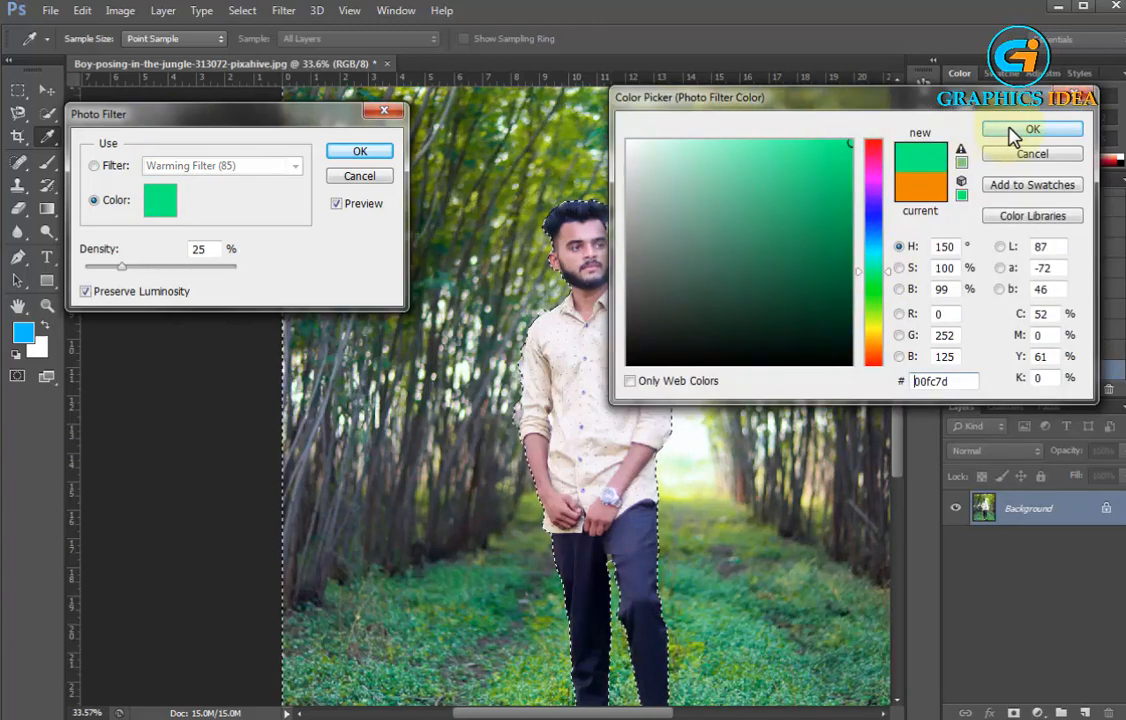
{"action": "left_click", "coordinate": [1030, 130]}
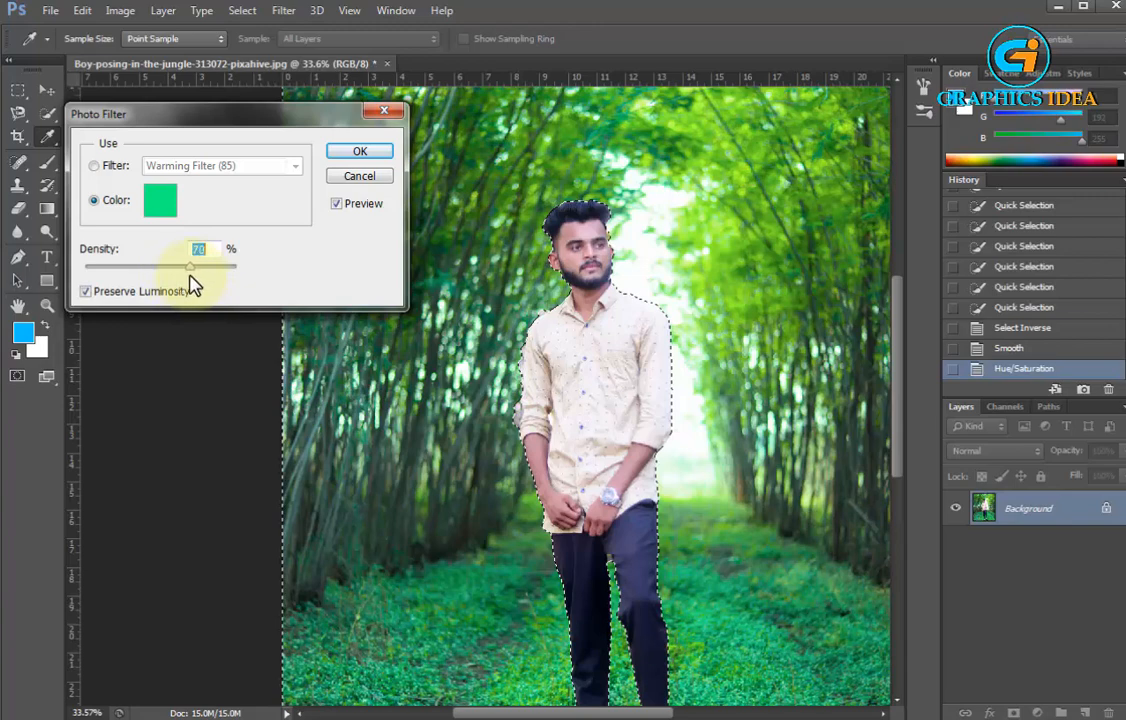
{"action": "left_click", "coordinate": [352, 153]}
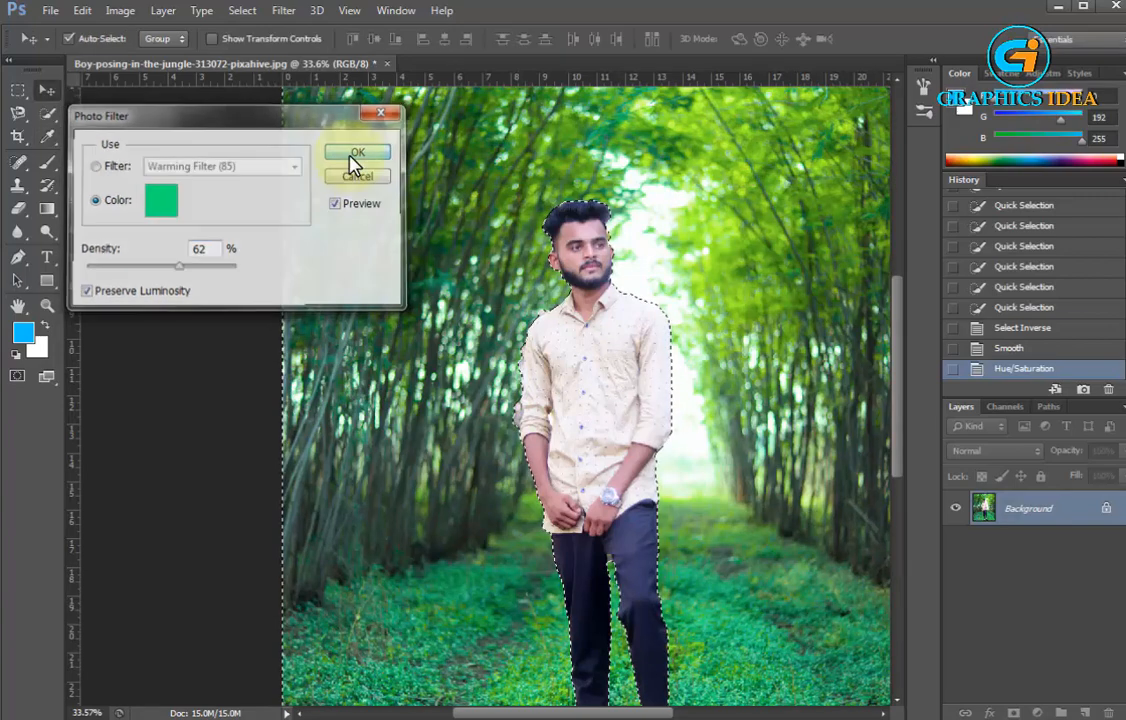
Invert the selection so that the man is selected instead of the background
{"action": "key", "text": "ctrl+d"}
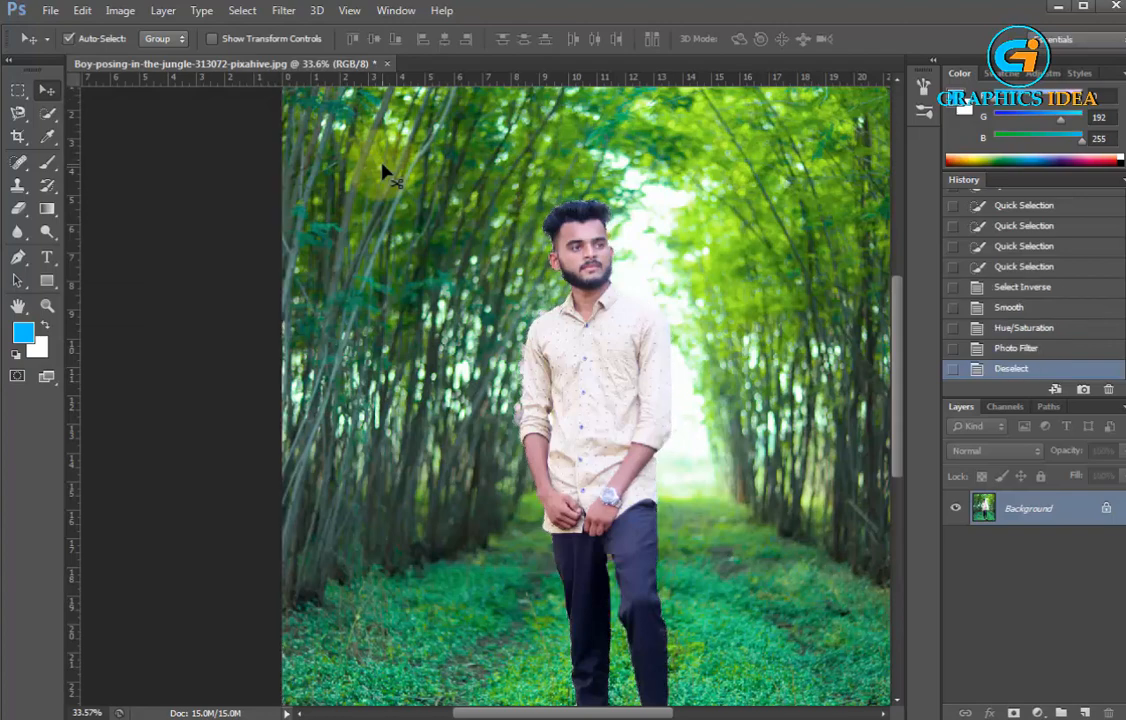
{"action": "key", "text": "ctrl+z"}
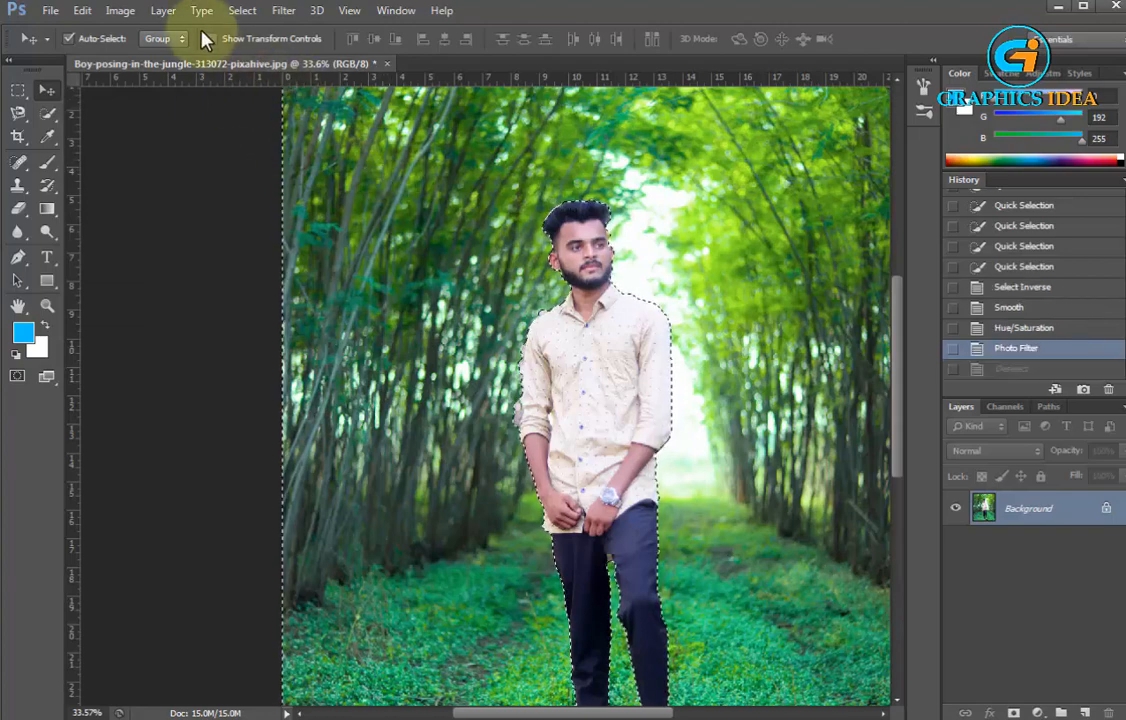
{"action": "left_click", "coordinate": [248, 12]}
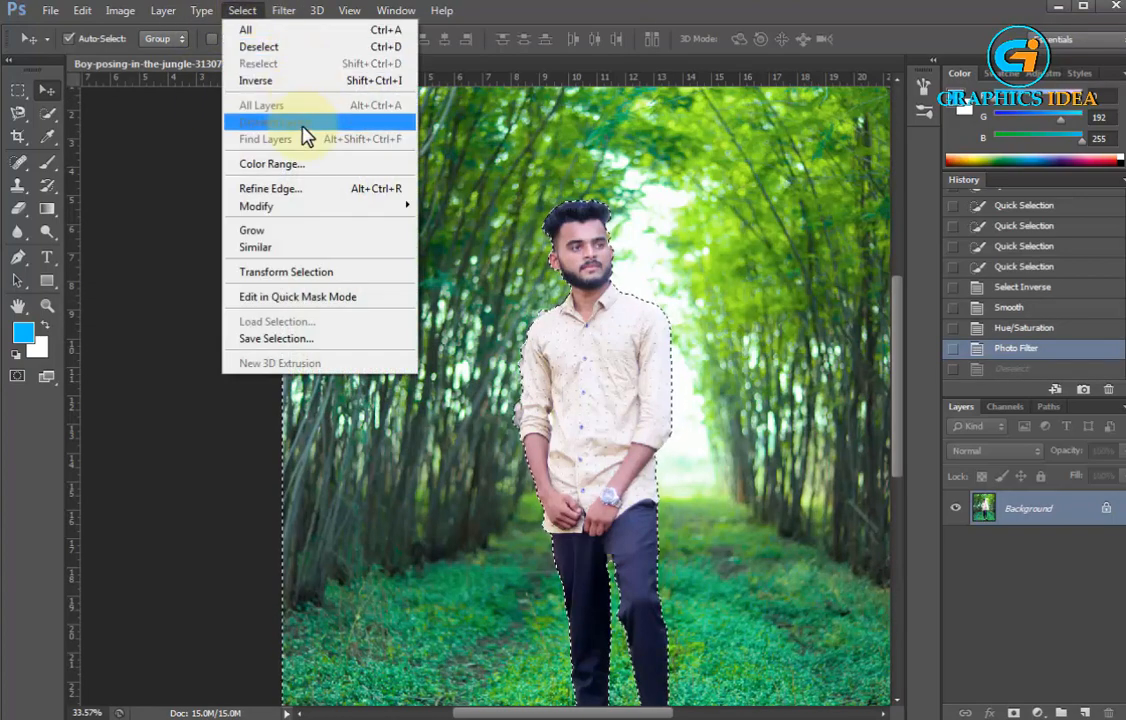
{"action": "left_click", "coordinate": [277, 80]}
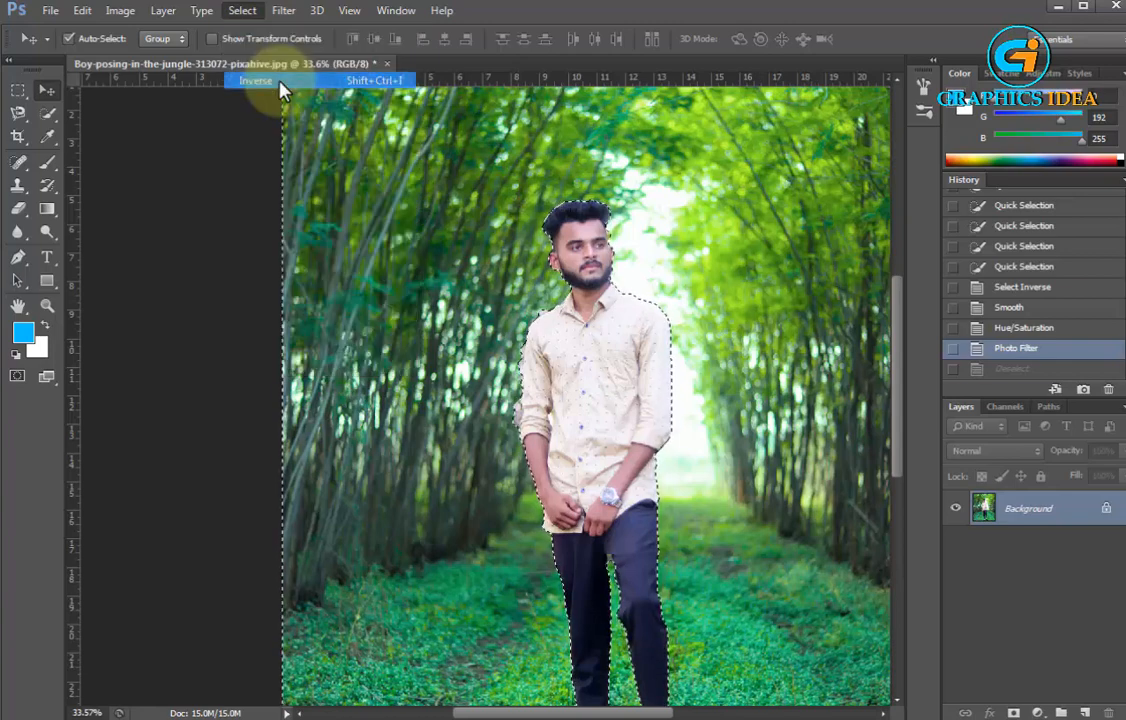
Brighten the selected man with a Match Color adjustment, setting the luminance to 146
{"action": "left_click", "coordinate": [125, 15]}
{"action": "mouse_move", "coordinate": [143, 62]}
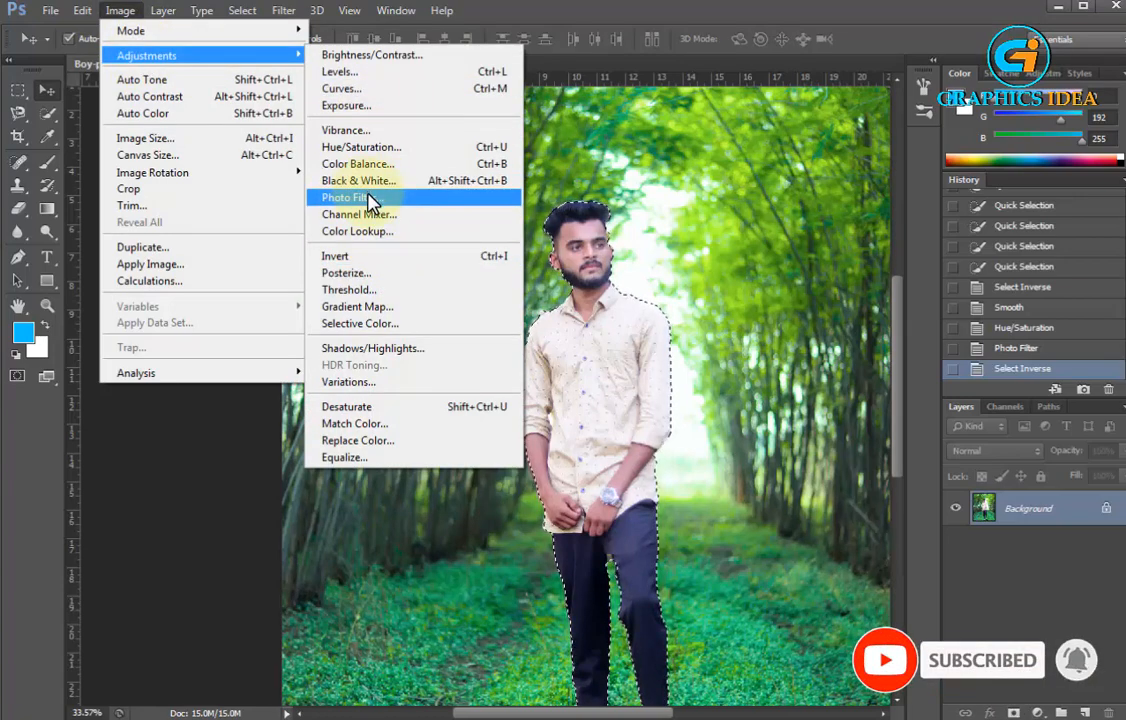
{"action": "left_click", "coordinate": [355, 423]}
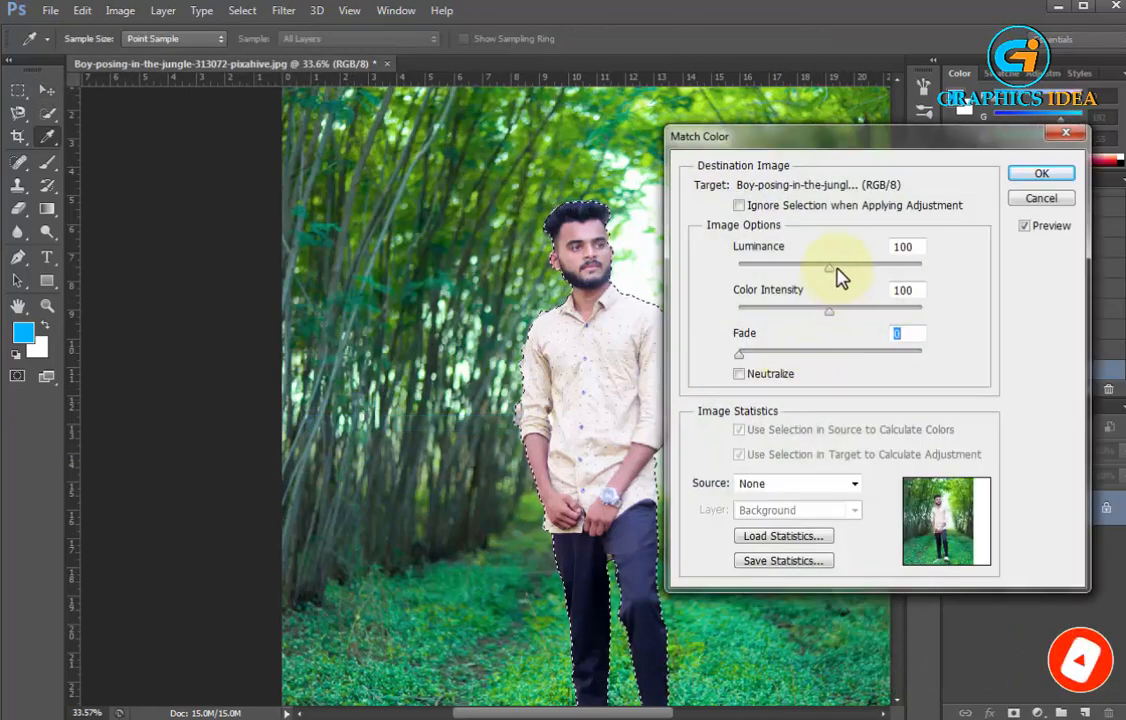
{"action": "left_click_drag", "start_coordinate": [837, 268], "coordinate": [866, 265]}
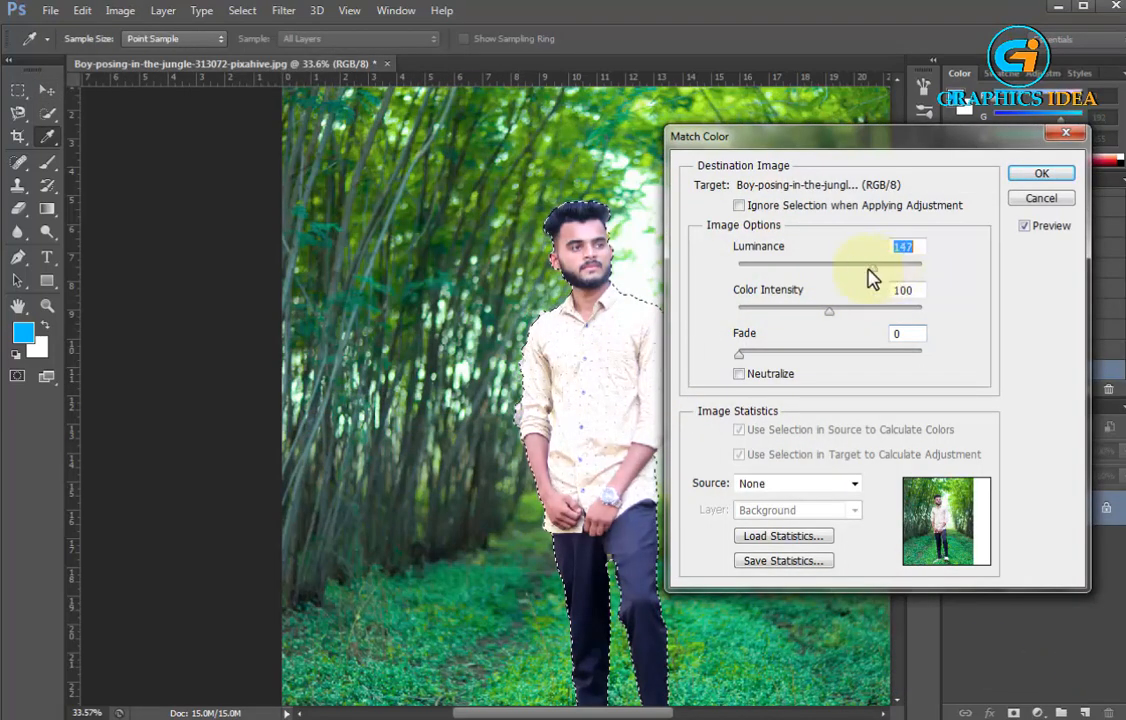
{"action": "left_click", "coordinate": [1041, 175]}
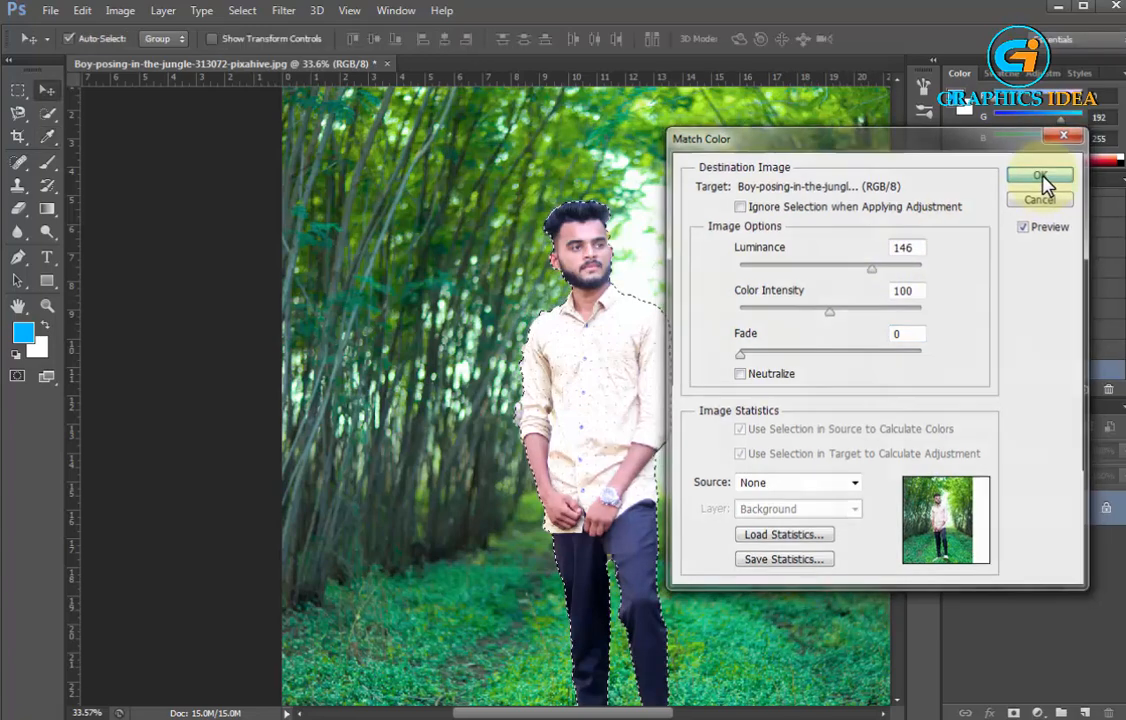
Inspect the man's head and shoulders up close with the selection briefly removed, and restore the selection
{"action": "scroll", "coordinate": [640, 178], "scroll_direction": "up", "scroll_amount": 3}
{"action": "scroll", "coordinate": [600, 220], "scroll_direction": "up", "scroll_amount": 2}
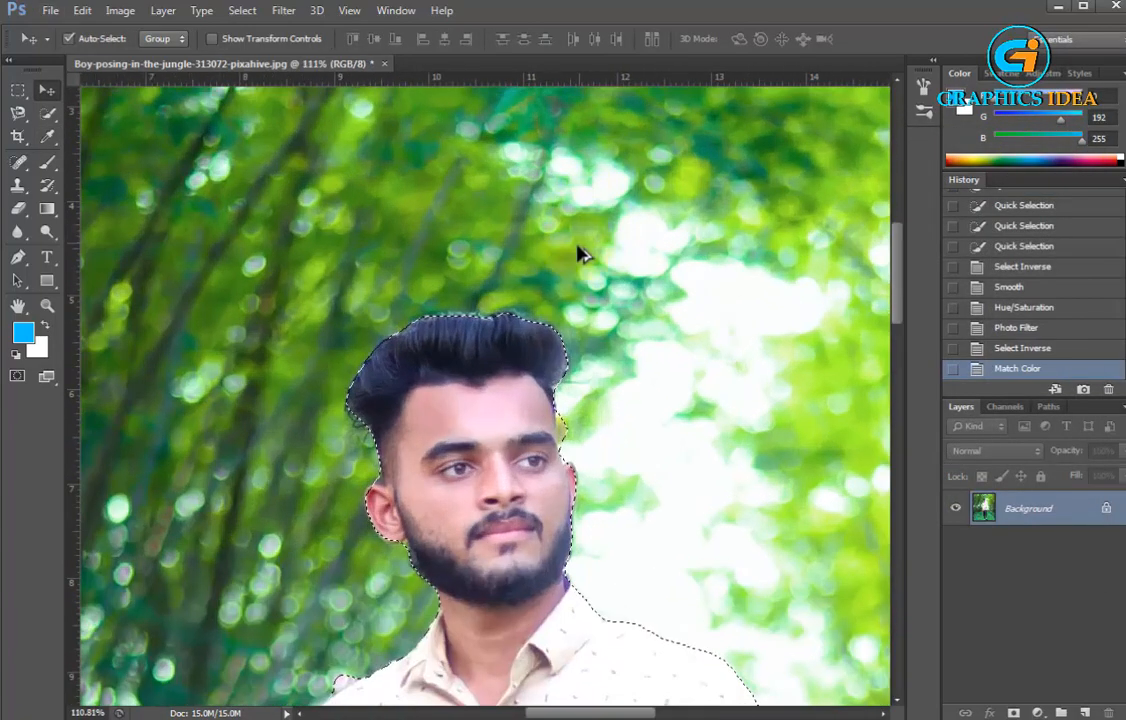
{"action": "scroll", "coordinate": [535, 335], "scroll_direction": "down", "scroll_amount": 2}
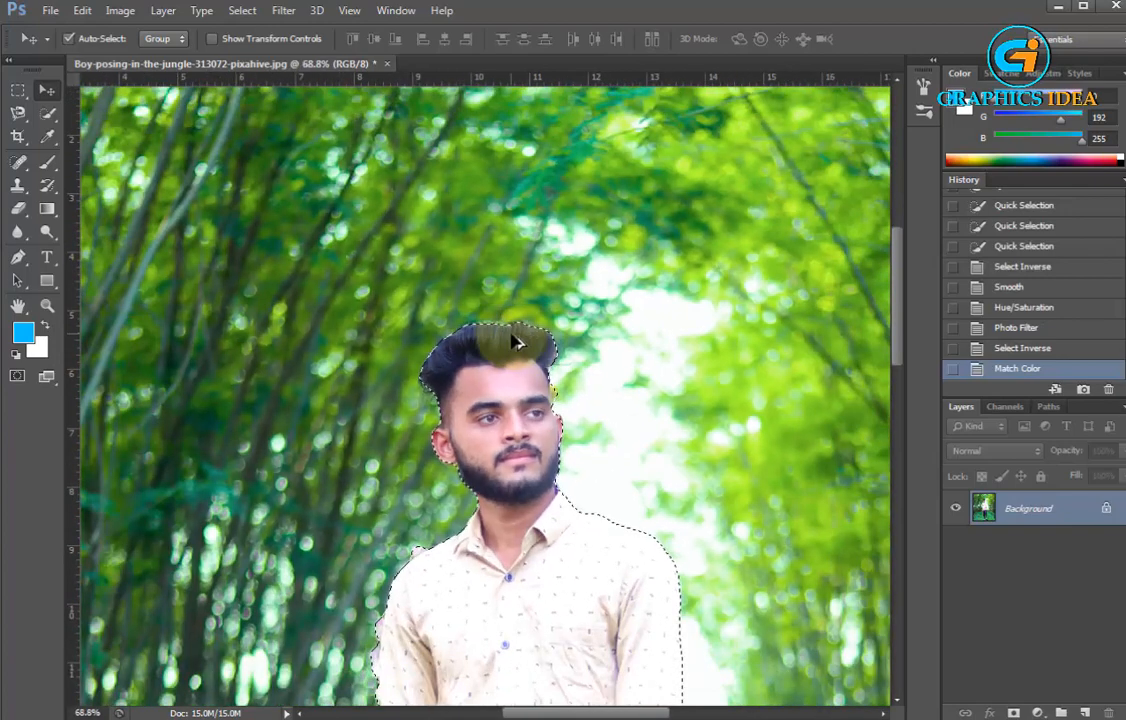
{"action": "key", "text": "ctrl+d"}
{"action": "key", "text": "ctrl+z"}
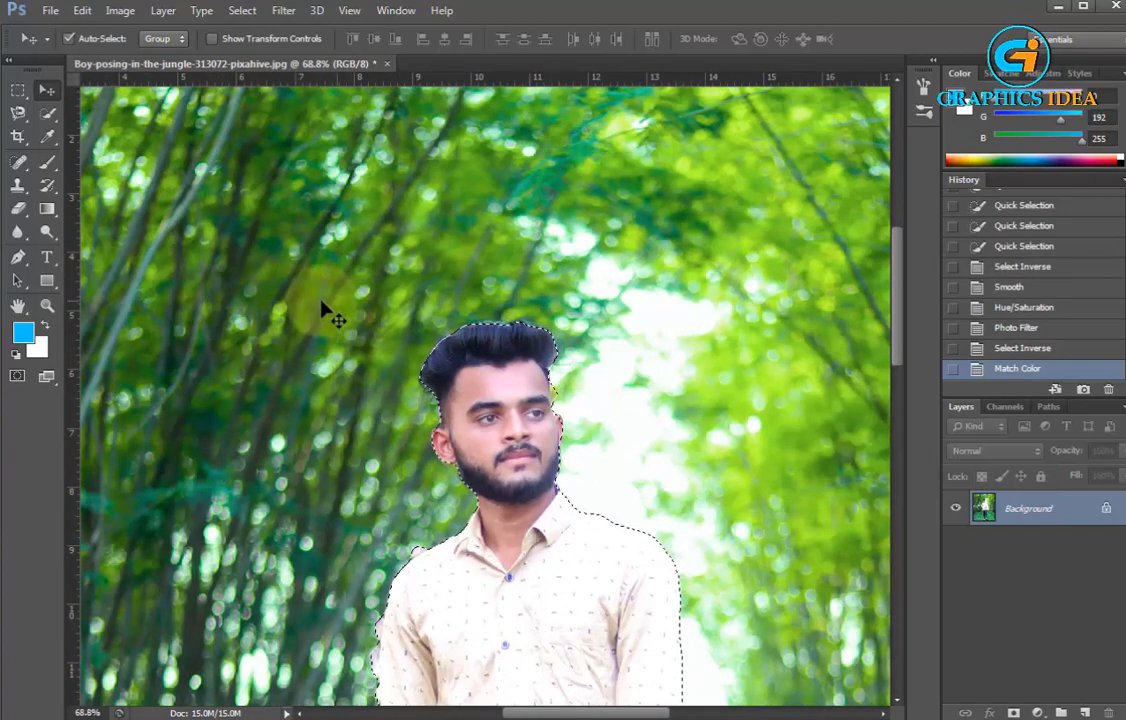
Add a circular area around the man's head to the selection with the Elliptical Marquee tool
{"action": "left_click", "coordinate": [20, 92]}
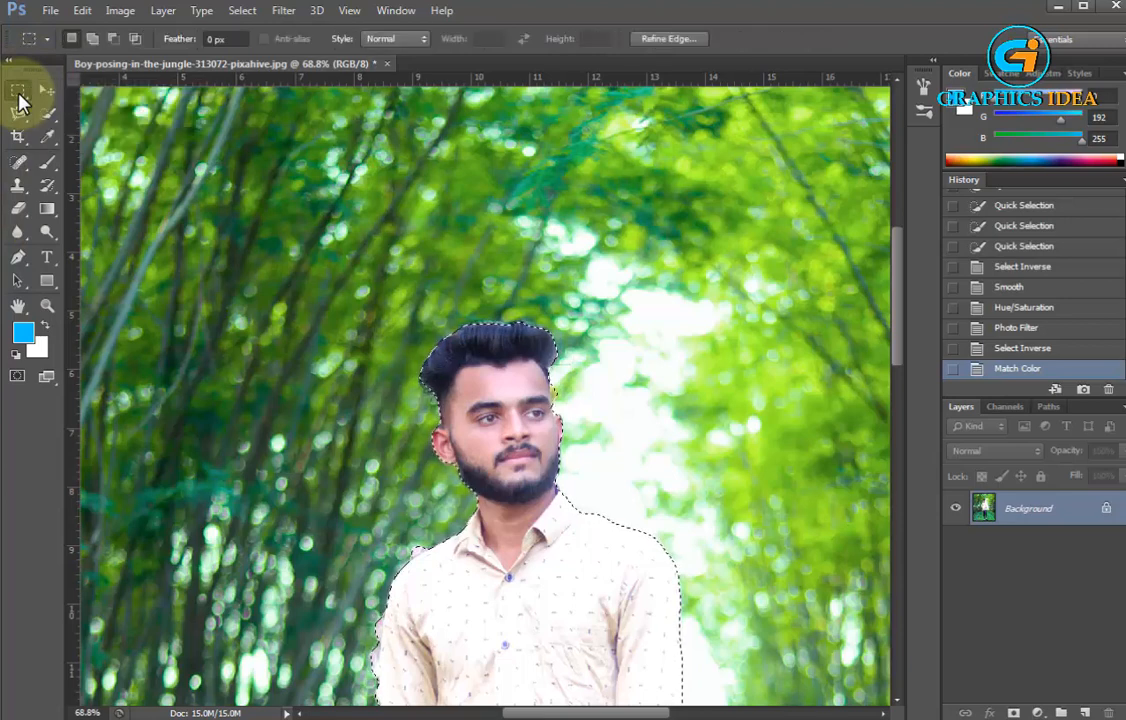
{"action": "left_click", "coordinate": [20, 92]}
{"action": "left_click", "coordinate": [90, 102]}
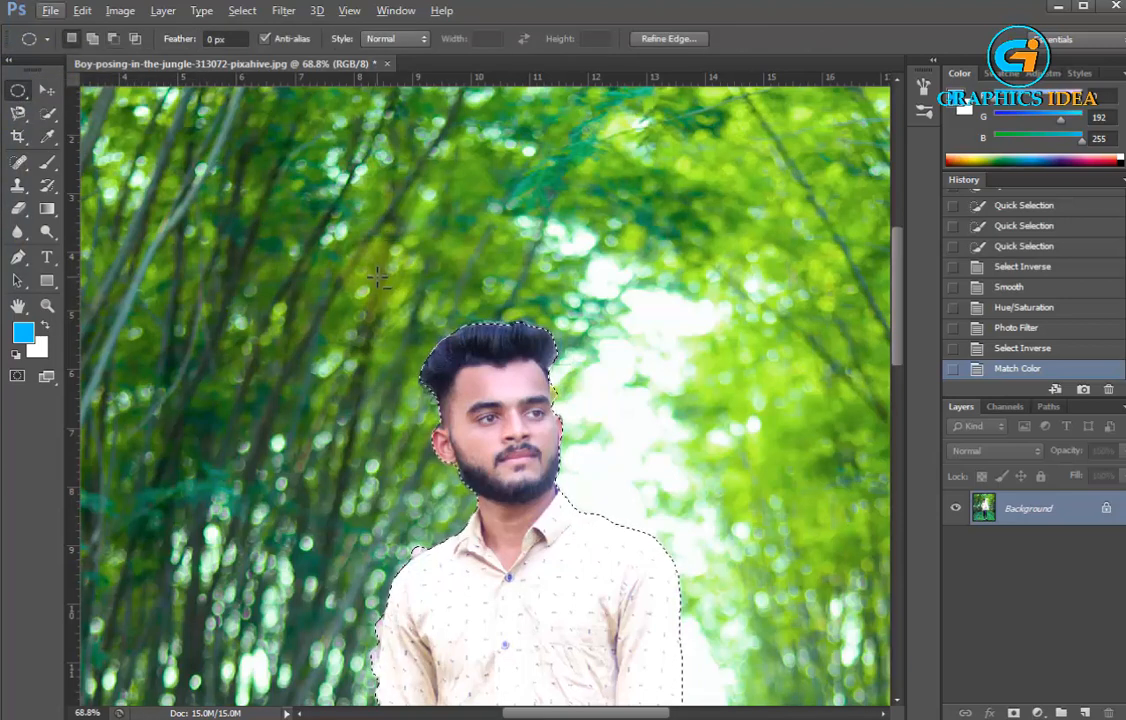
{"action": "left_click_drag", "start_coordinate": [377, 277], "coordinate": [635, 524]}
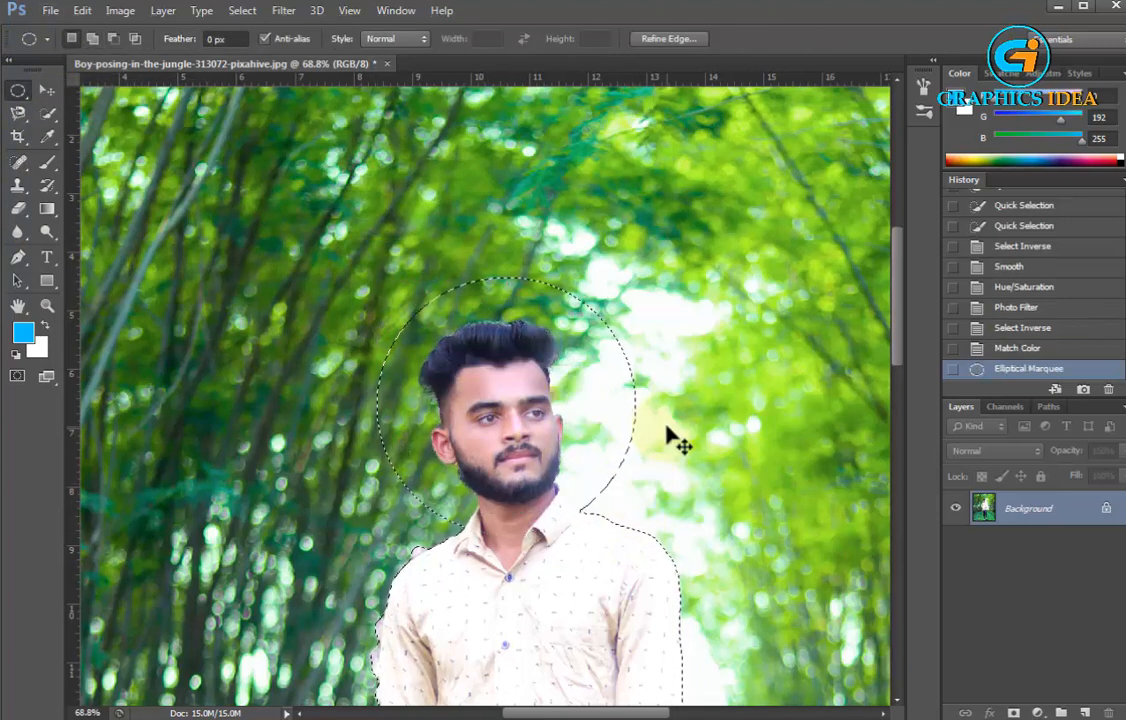
Deselect the man and the circular area around his head
{"action": "key", "text": "ctrl+s"}
{"action": "left_click", "coordinate": [694, 198]}
{"action": "key", "text": "ctrl+d"}
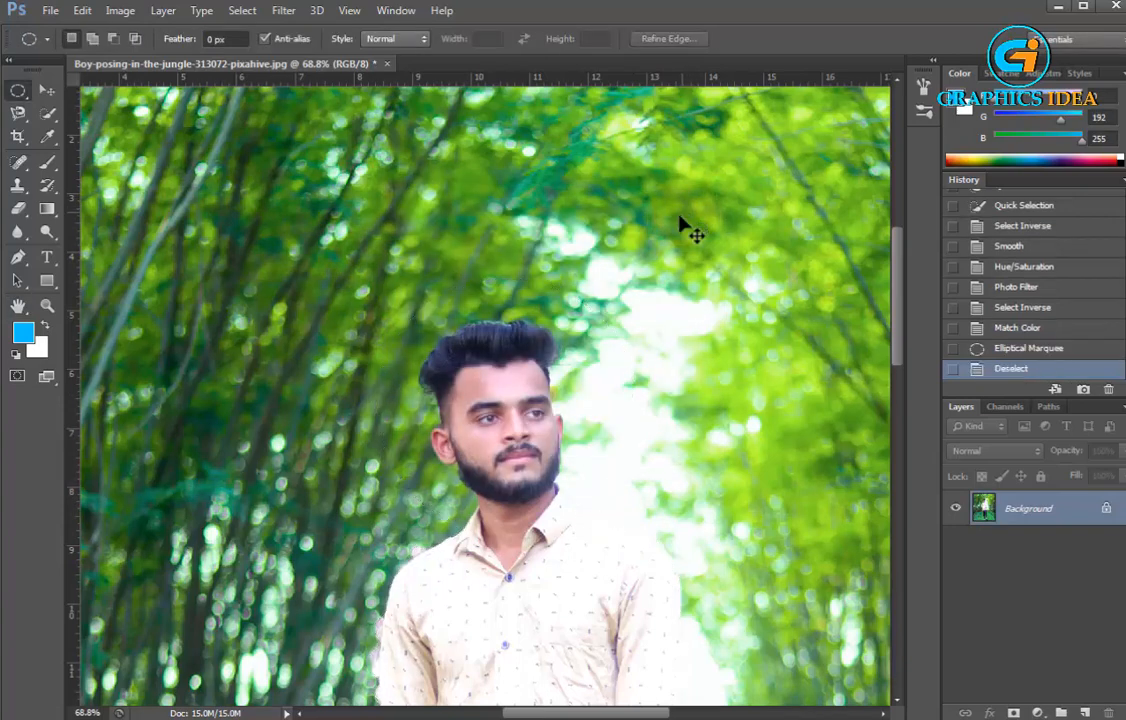
Undo the deselection and the circular addition to restore the selection around the man's outline
{"action": "scroll", "coordinate": [585, 335], "scroll_direction": "down", "scroll_amount": 5}
{"action": "key", "text": "ctrl+z"}
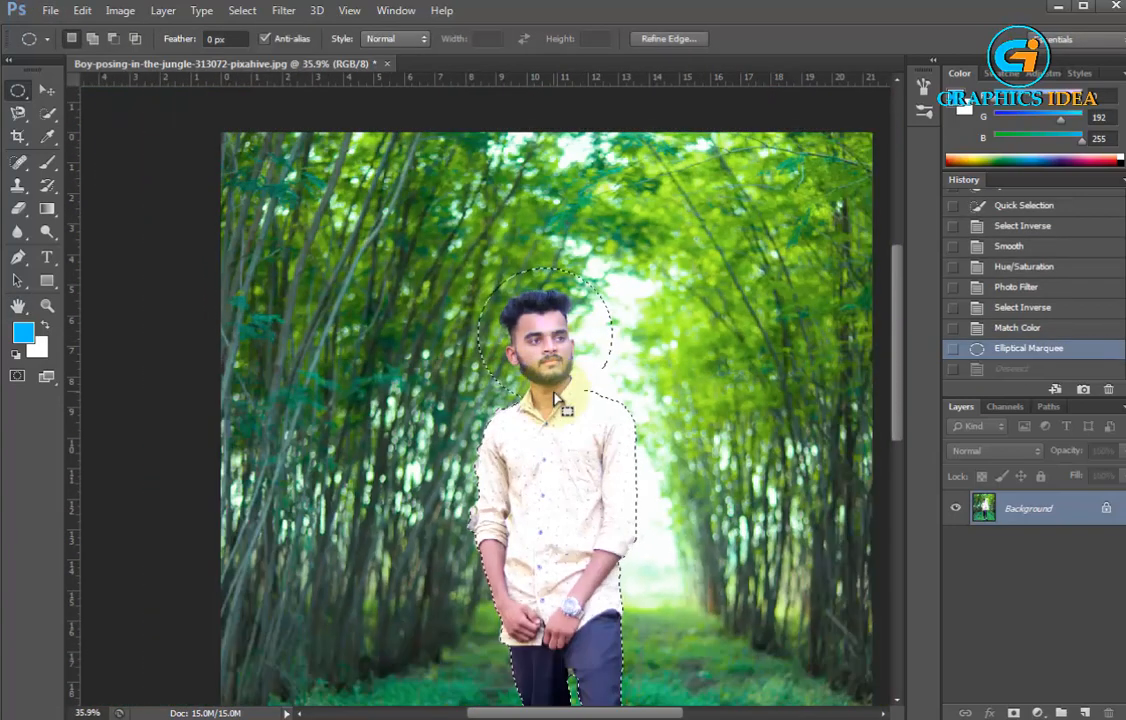
{"action": "key", "text": "ctrl+alt+z"}
Subtract the shirt, arms and legs from the man's selection with the Lasso tool, leaving the head and neck selected
{"action": "left_click", "coordinate": [19, 92]}
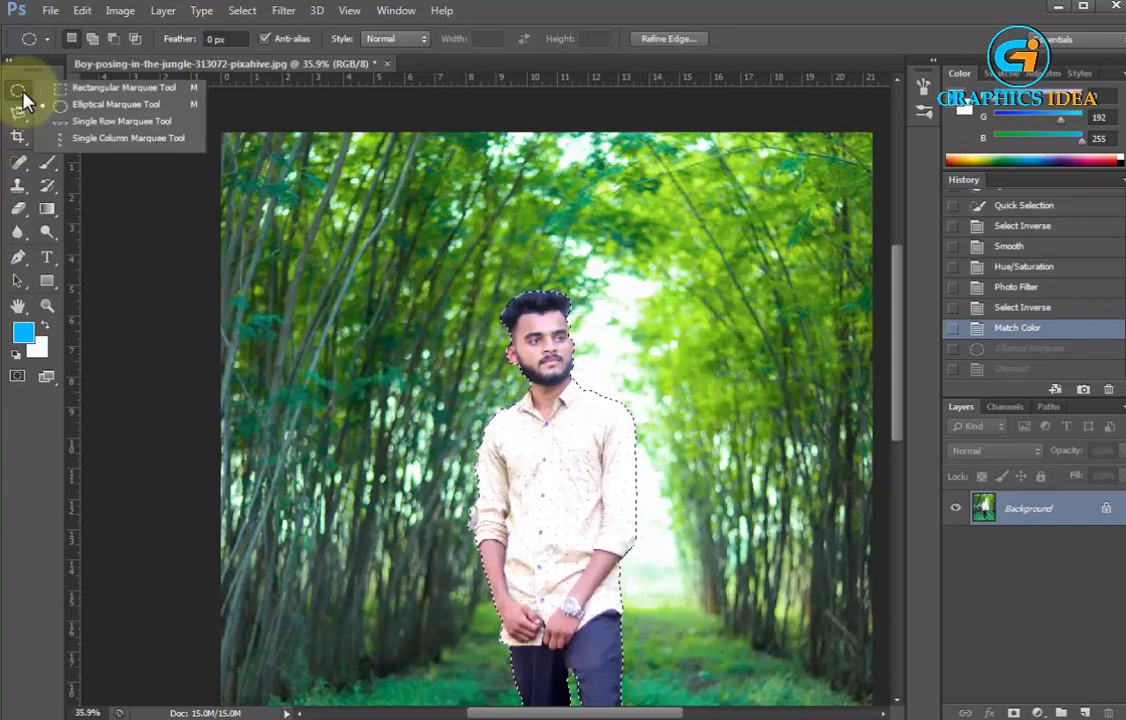
{"action": "left_click", "coordinate": [19, 92]}
{"action": "left_click", "coordinate": [18, 113]}
{"action": "left_click", "coordinate": [100, 114]}
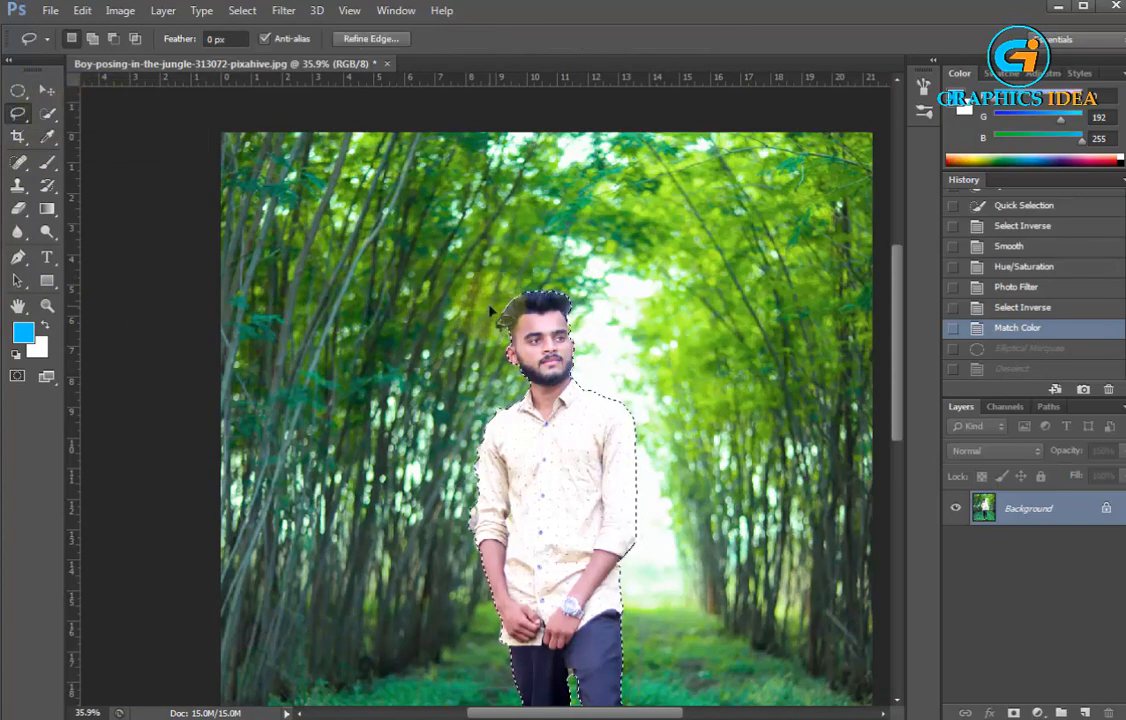
{"action": "scroll", "coordinate": [530, 380], "scroll_direction": "up", "scroll_amount": 4}
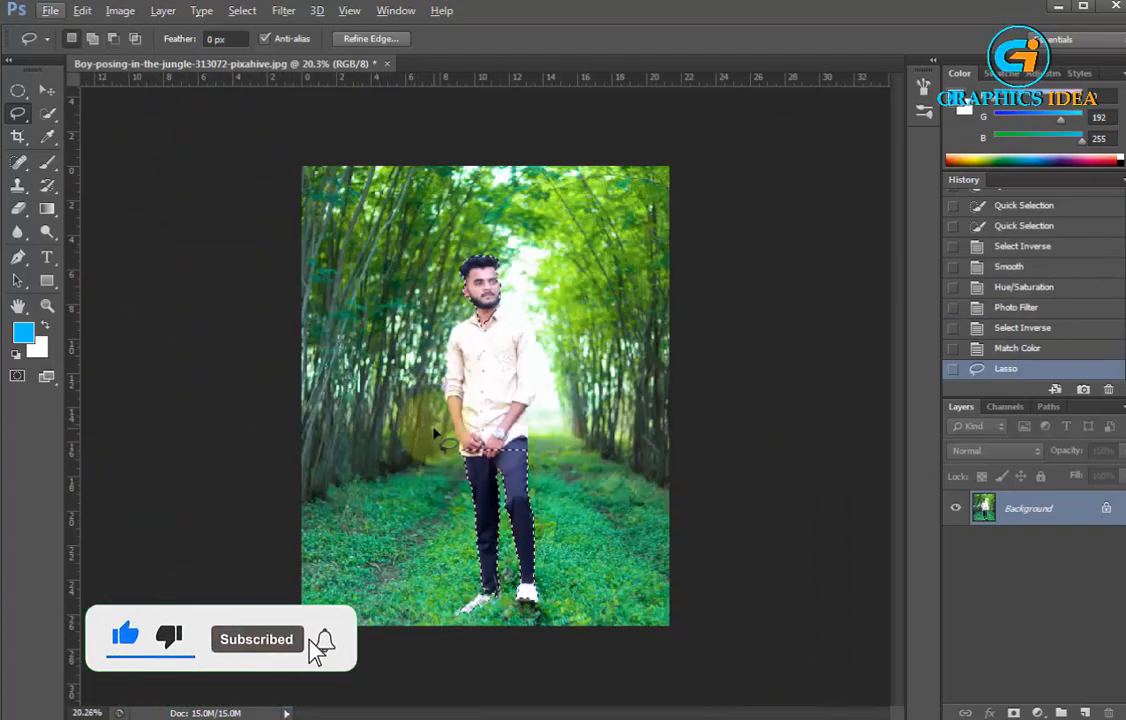
{"action": "scroll", "coordinate": [490, 340], "scroll_direction": "up", "scroll_amount": 3}
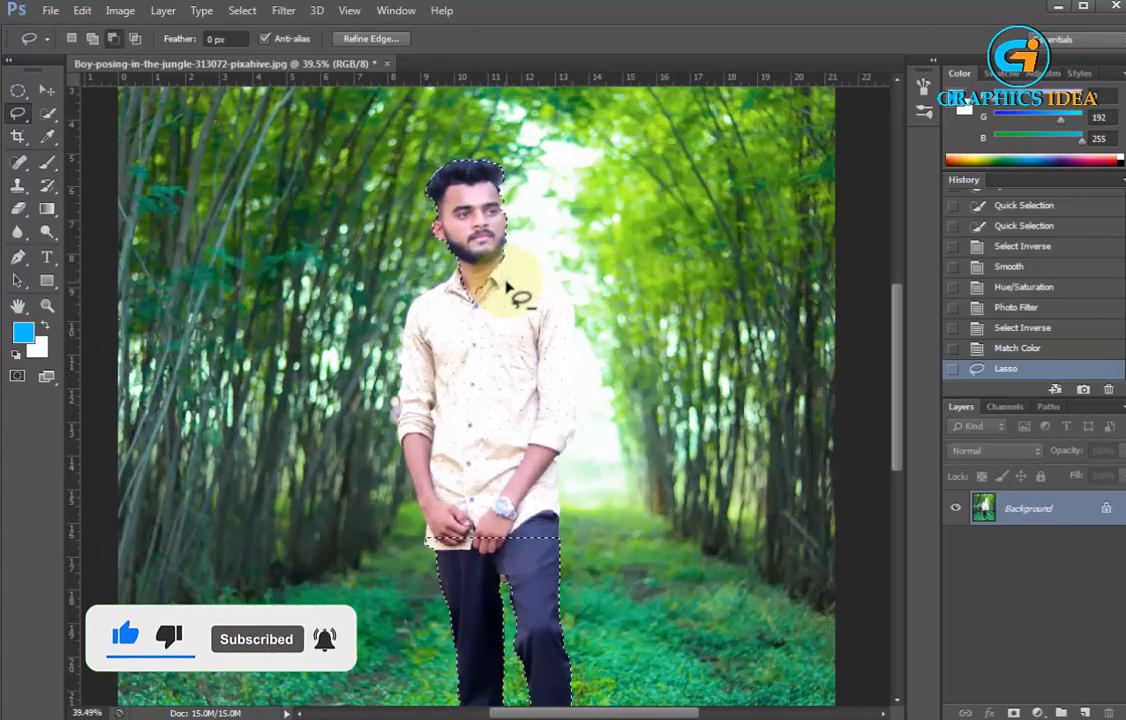
{"action": "scroll", "coordinate": [470, 300], "scroll_direction": "down", "scroll_amount": 3}
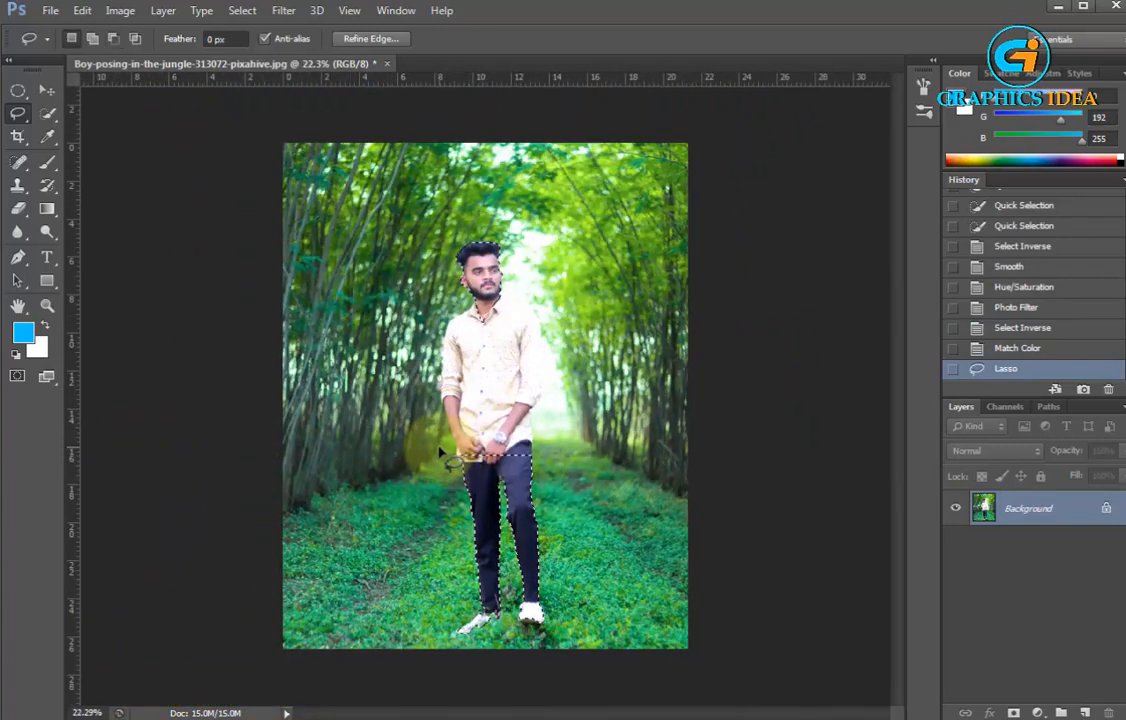
{"action": "mouse_move", "coordinate": [446, 453]}
{"action": "left_mouse_down"}
{"action": "mouse_move", "coordinate": [498, 435]}
{"action": "mouse_move", "coordinate": [595, 597]}
{"action": "mouse_move", "coordinate": [440, 633]}
{"action": "mouse_move", "coordinate": [380, 480]}
{"action": "left_mouse_up"}
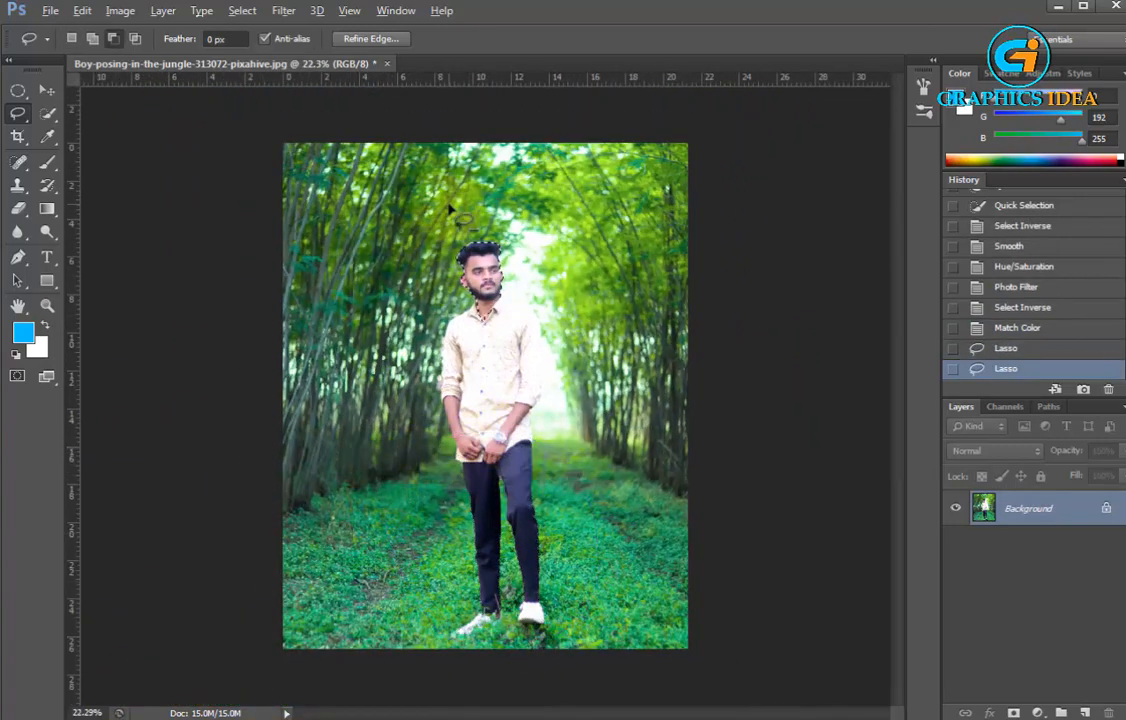
Trim the stray background beside the man's temple out of the head selection with the Lasso tool
{"action": "scroll", "coordinate": [472, 171], "scroll_direction": "up", "scroll_amount": 6}
{"action": "scroll", "coordinate": [477, 171], "scroll_direction": "up", "scroll_amount": 1}
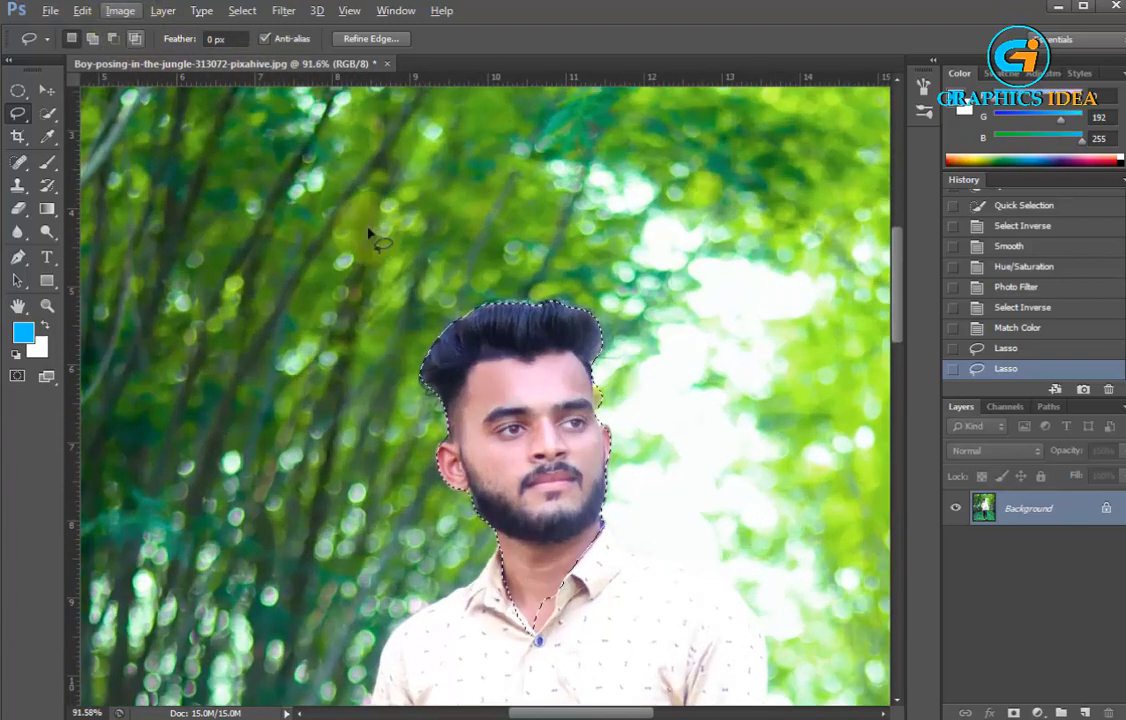
{"action": "scroll", "coordinate": [510, 359], "scroll_direction": "up", "scroll_amount": 4}
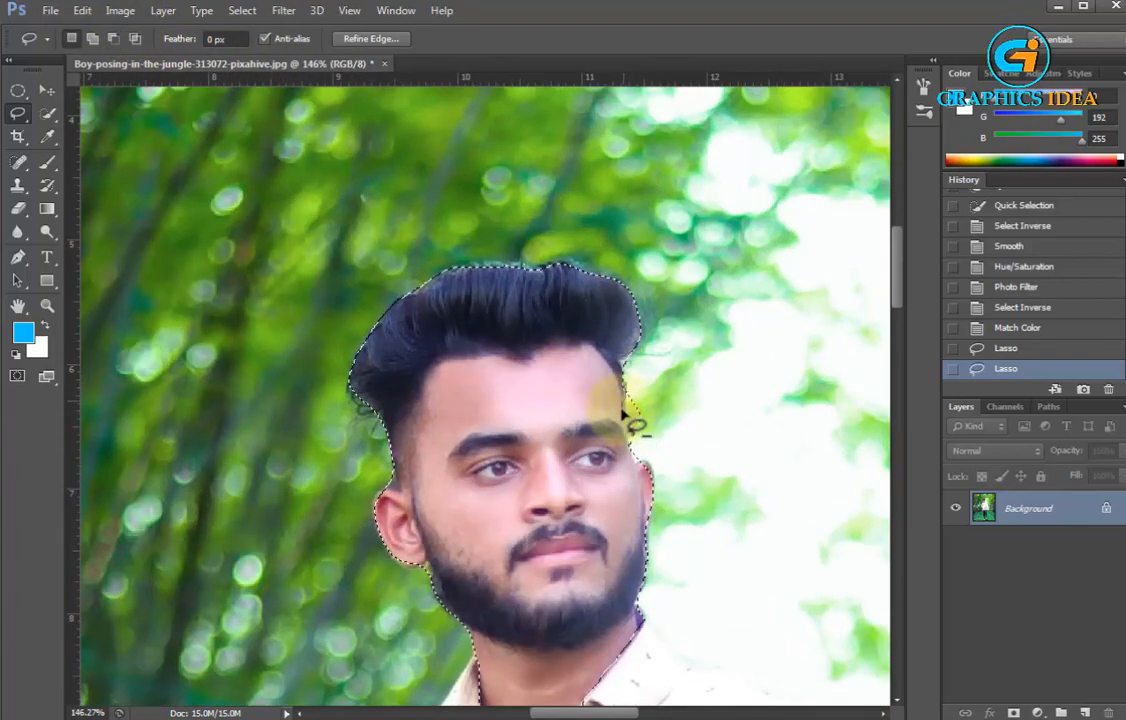
{"action": "left_click_drag", "start_coordinate": [655, 425], "coordinate": [636, 380]}
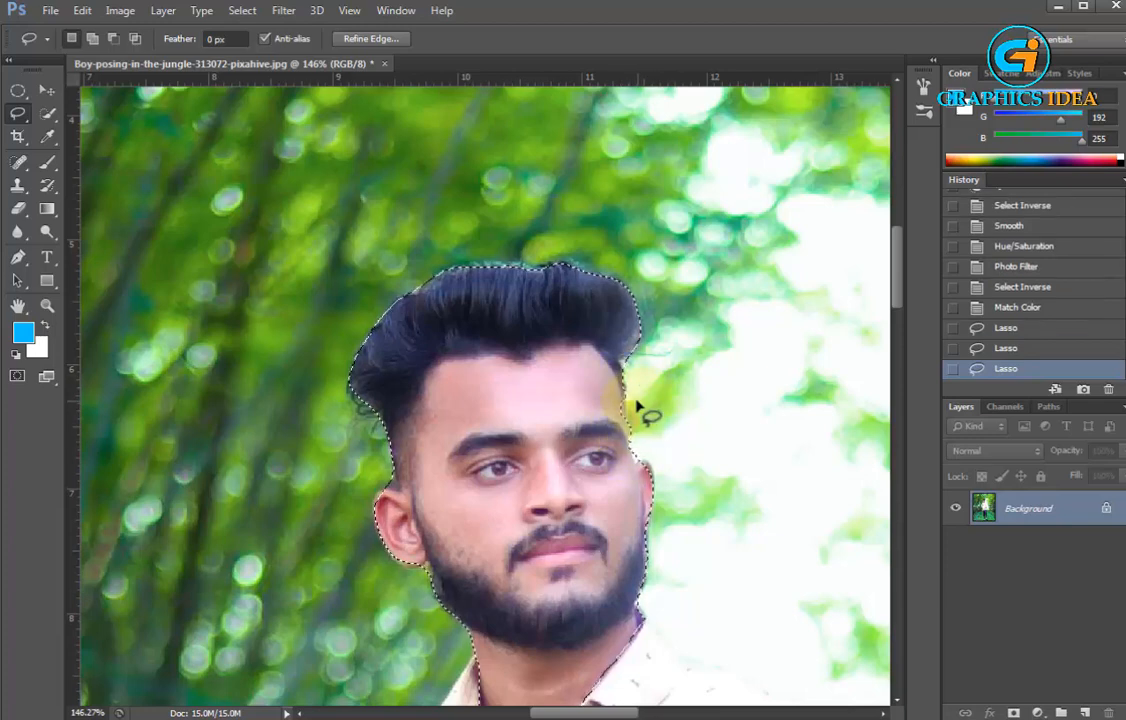
{"action": "left_click_drag", "start_coordinate": [630, 440], "coordinate": [582, 386]}
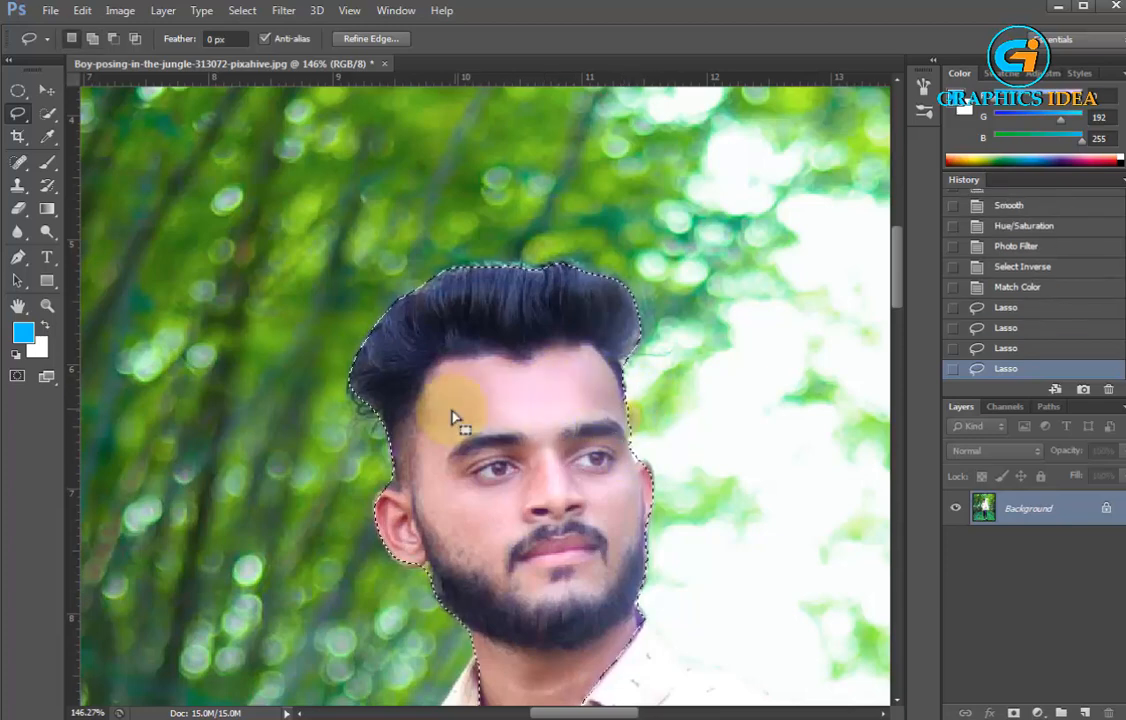
Add the missed skin inside the shirt's open collar to the head and neck selection with the Lasso tool
{"action": "scroll", "coordinate": [482, 364], "scroll_direction": "down", "scroll_amount": 2}
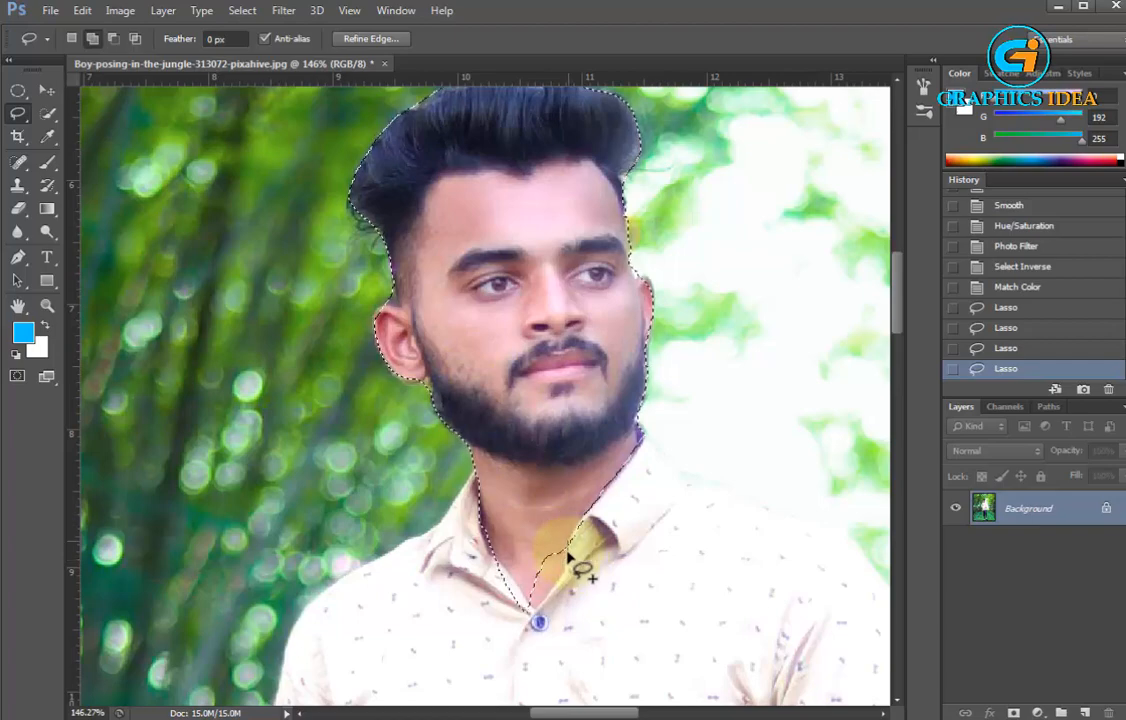
{"action": "left_click_drag", "start_coordinate": [513, 562], "coordinate": [520, 520]}
{"action": "scroll", "coordinate": [518, 397], "scroll_direction": "down", "scroll_amount": 3}
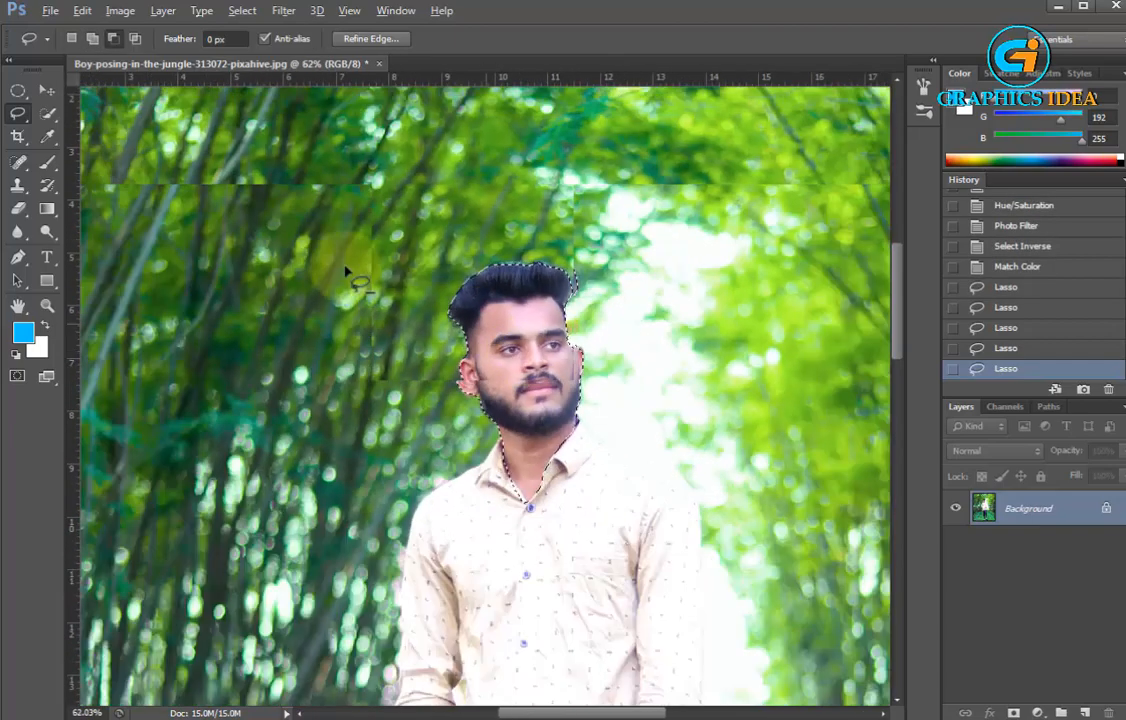
Lighten the selected head and neck with Selective Color, setting Black to -46% for the Reds, and deselect
{"action": "left_click", "coordinate": [116, 13]}
{"action": "mouse_move", "coordinate": [131, 56]}
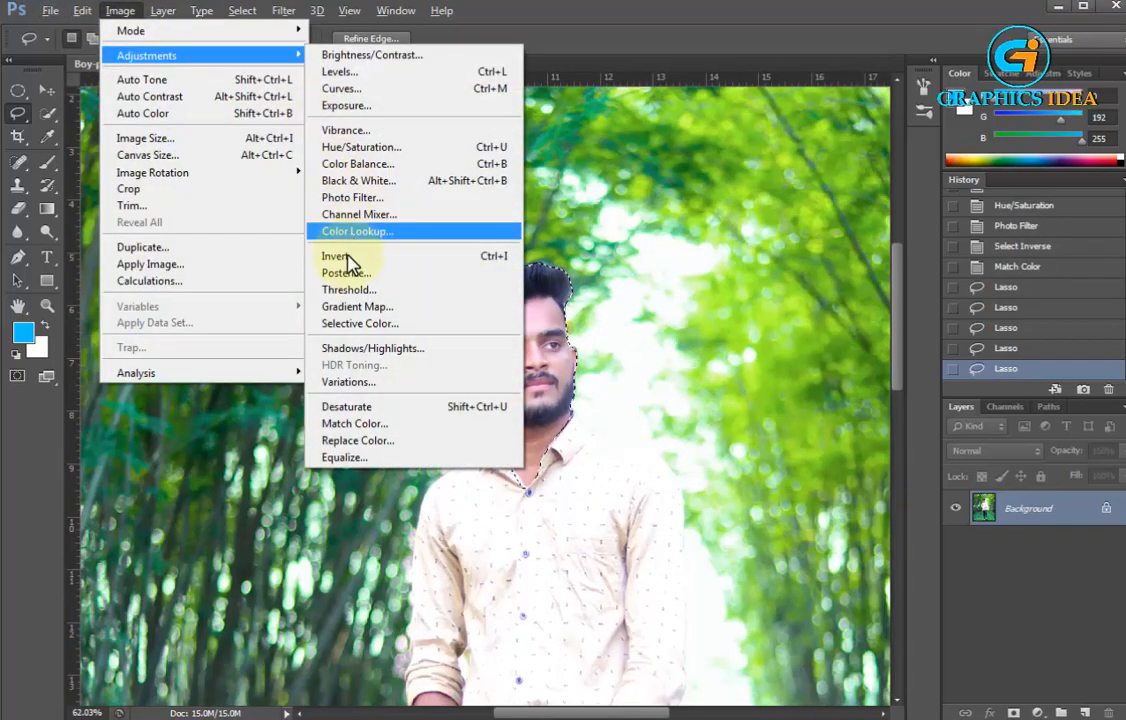
{"action": "left_click", "coordinate": [361, 324]}
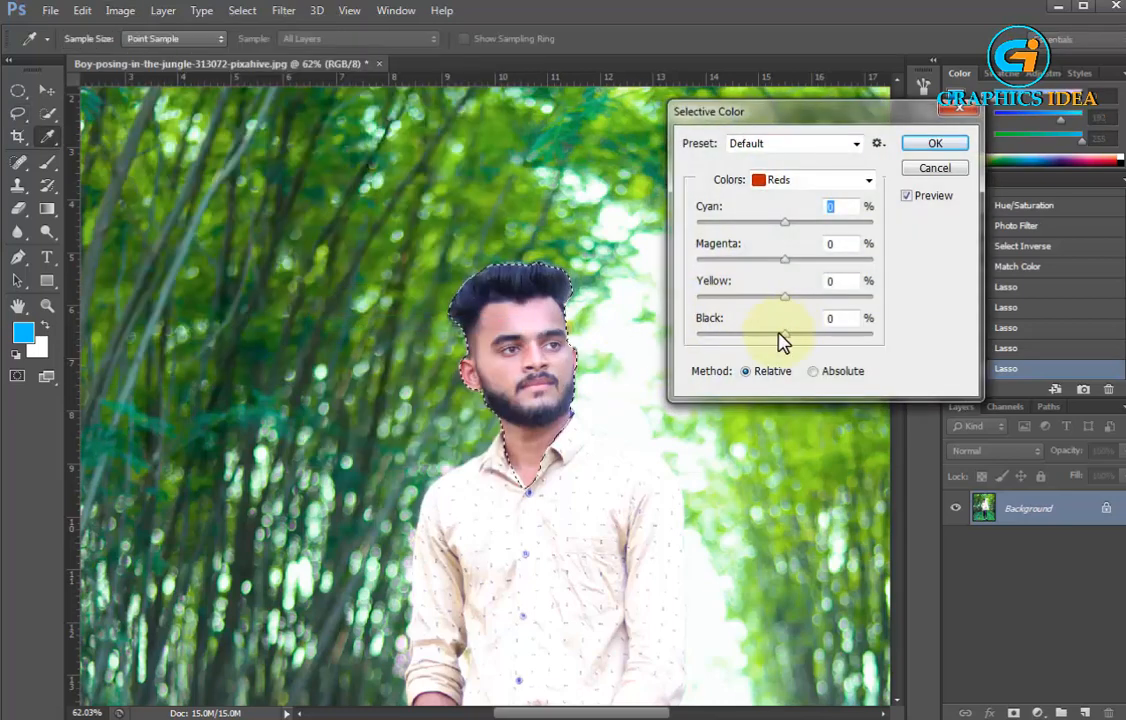
{"action": "left_click_drag", "start_coordinate": [782, 340], "coordinate": [745, 340]}
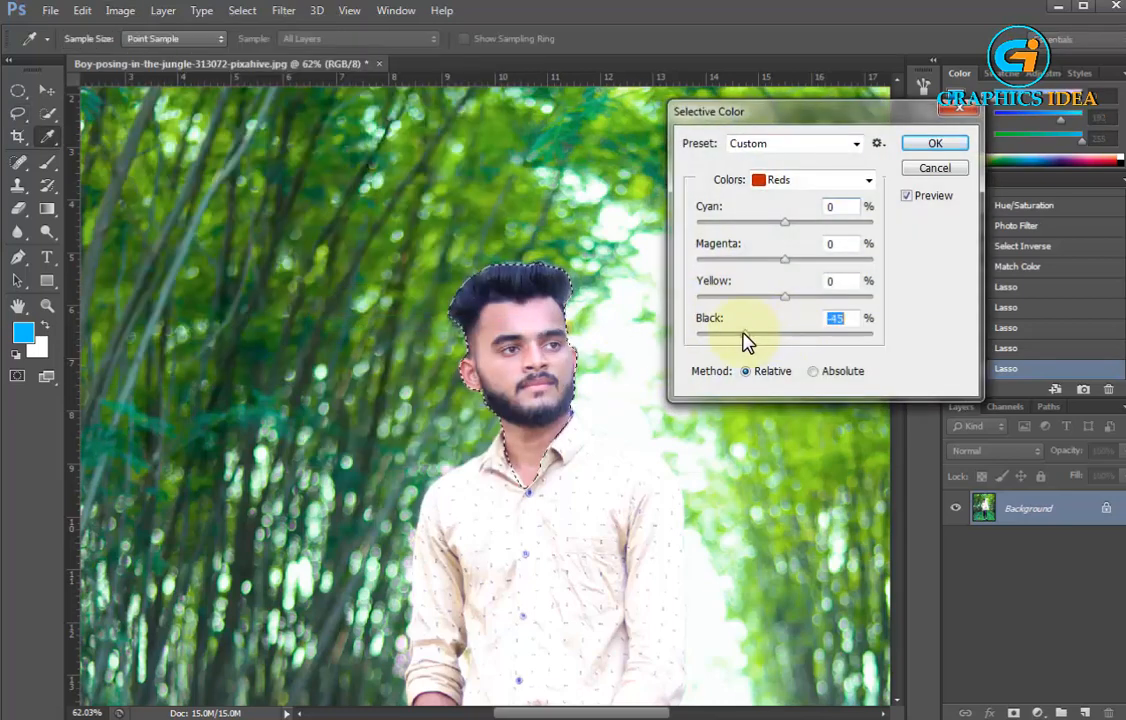
{"action": "left_click", "coordinate": [810, 183]}
{"action": "left_click", "coordinate": [808, 199]}
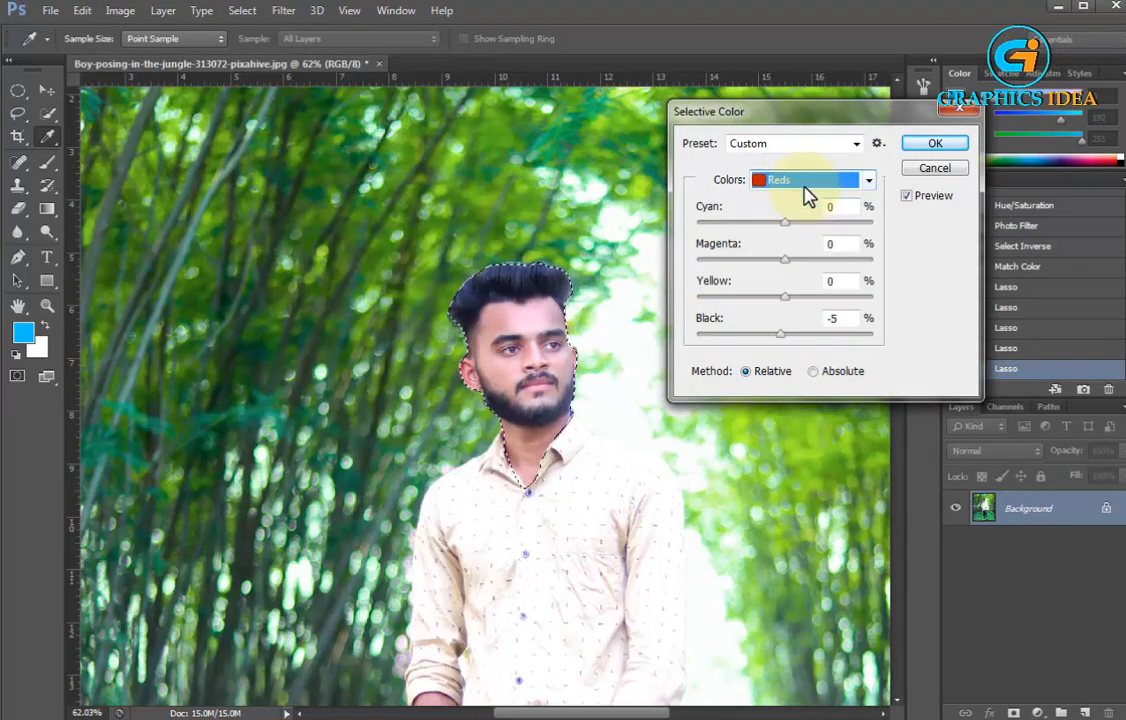
{"action": "left_click_drag", "start_coordinate": [771, 340], "coordinate": [725, 343]}
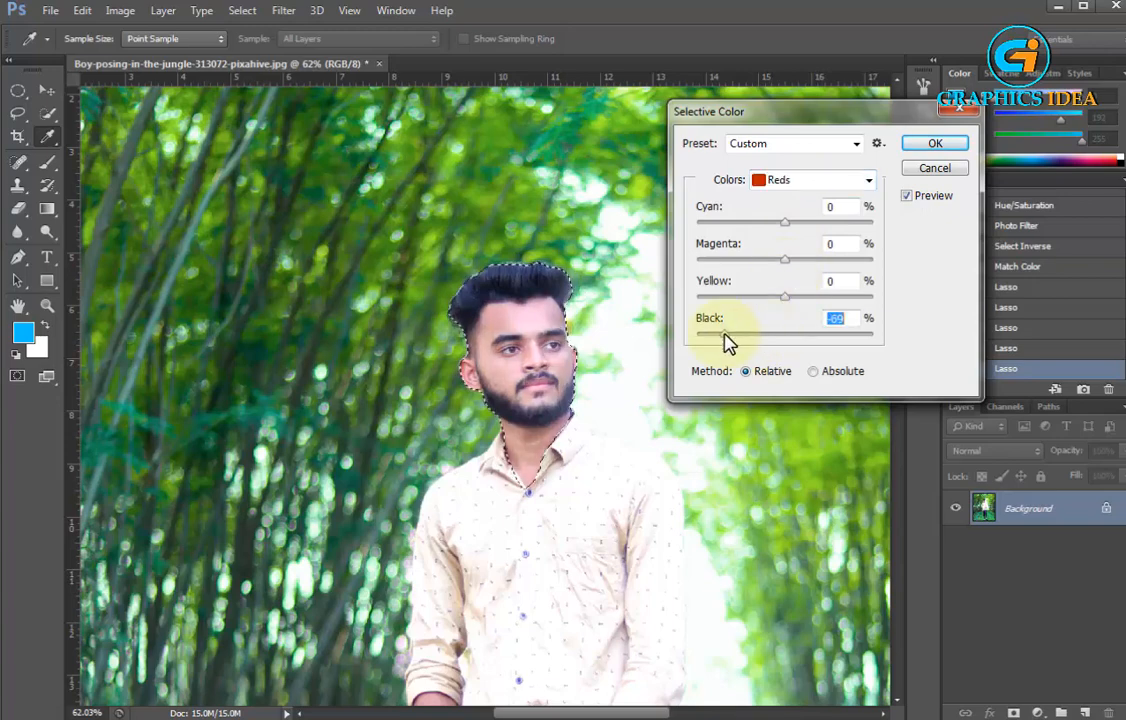
{"action": "left_click", "coordinate": [943, 147]}
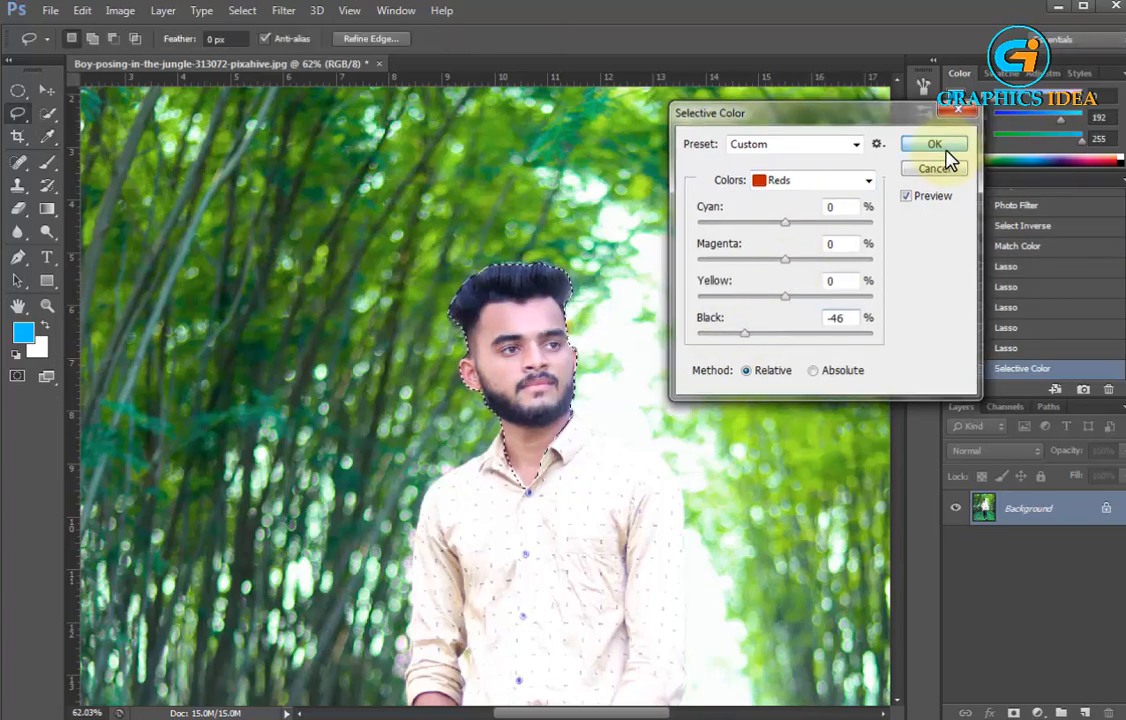
{"action": "key", "text": "ctrl+d"}
Select the first patches of the man's hair with the Magic Wand tool
{"action": "scroll", "coordinate": [560, 222], "scroll_direction": "up", "scroll_amount": 2}
{"action": "scroll", "coordinate": [560, 222], "scroll_direction": "up", "scroll_amount": 1}
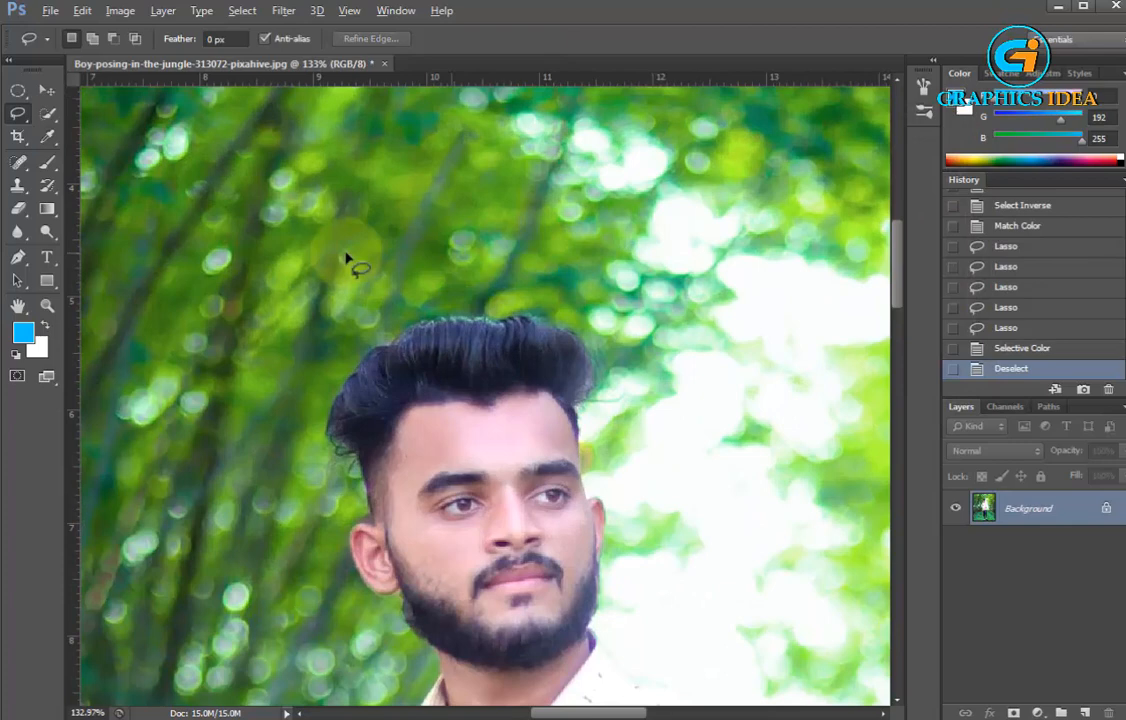
{"action": "right_click", "coordinate": [47, 115]}
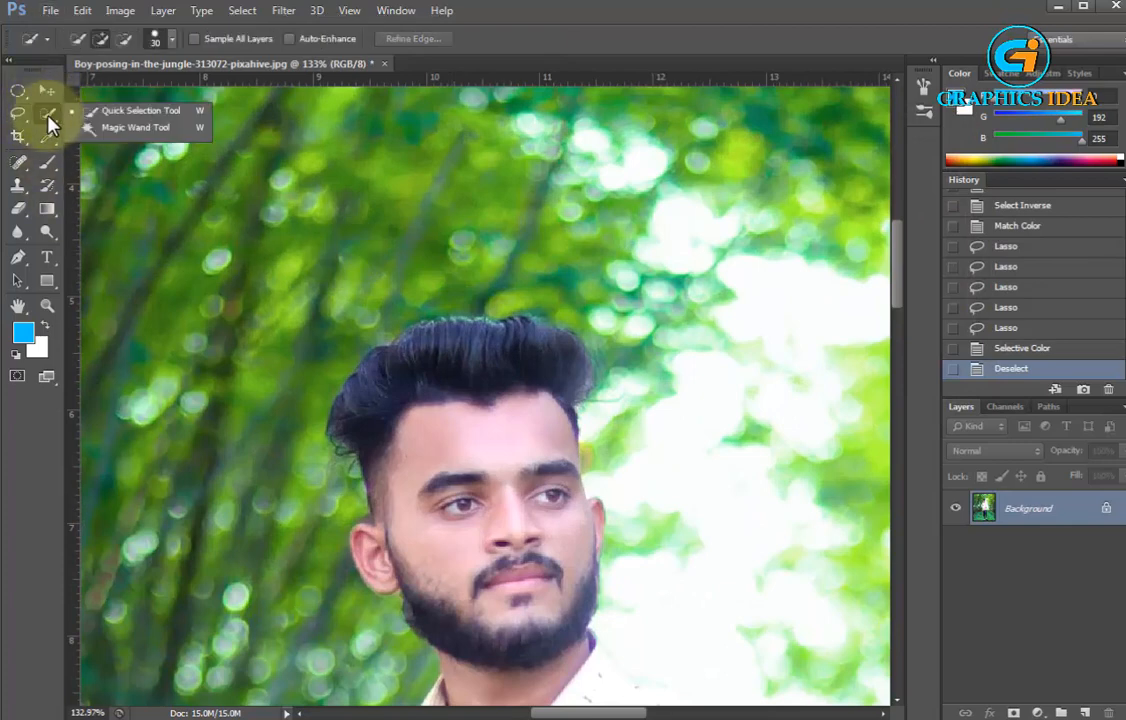
{"action": "left_click", "coordinate": [130, 124]}
{"action": "left_click", "coordinate": [423, 340]}
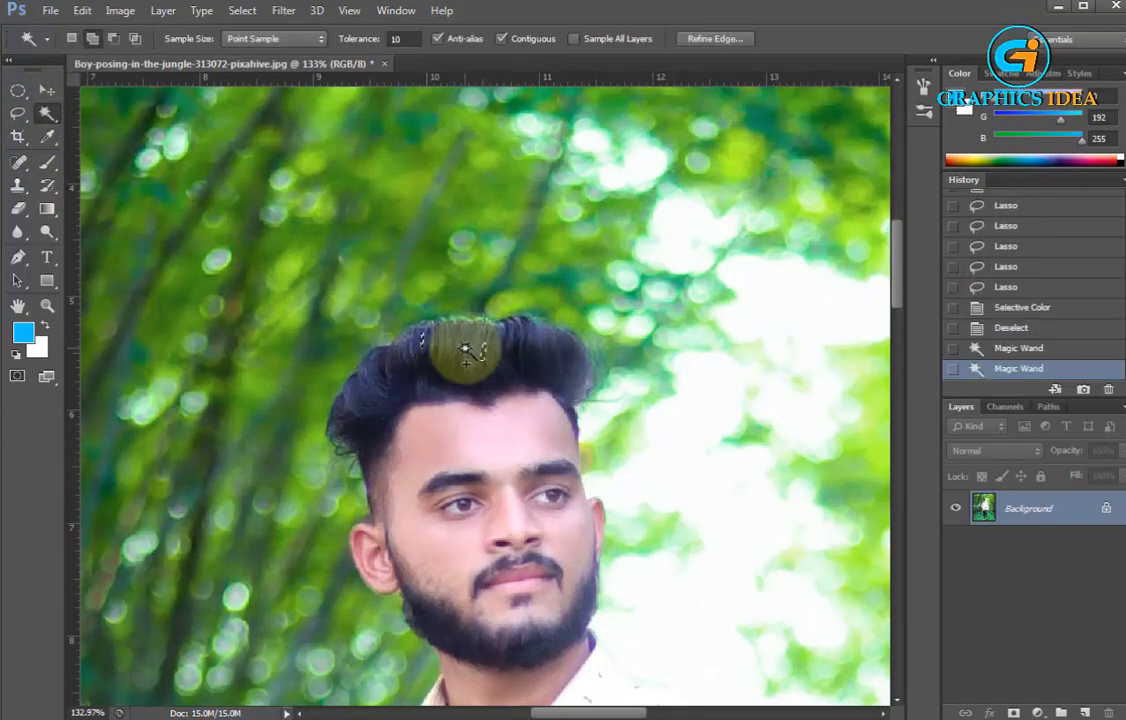
{"action": "left_click", "coordinate": [465, 350]}
Set the Magic Wand tolerance to 32 and extend the selection over the rest of the hair and the beard
{"action": "left_click", "coordinate": [375, 45]}
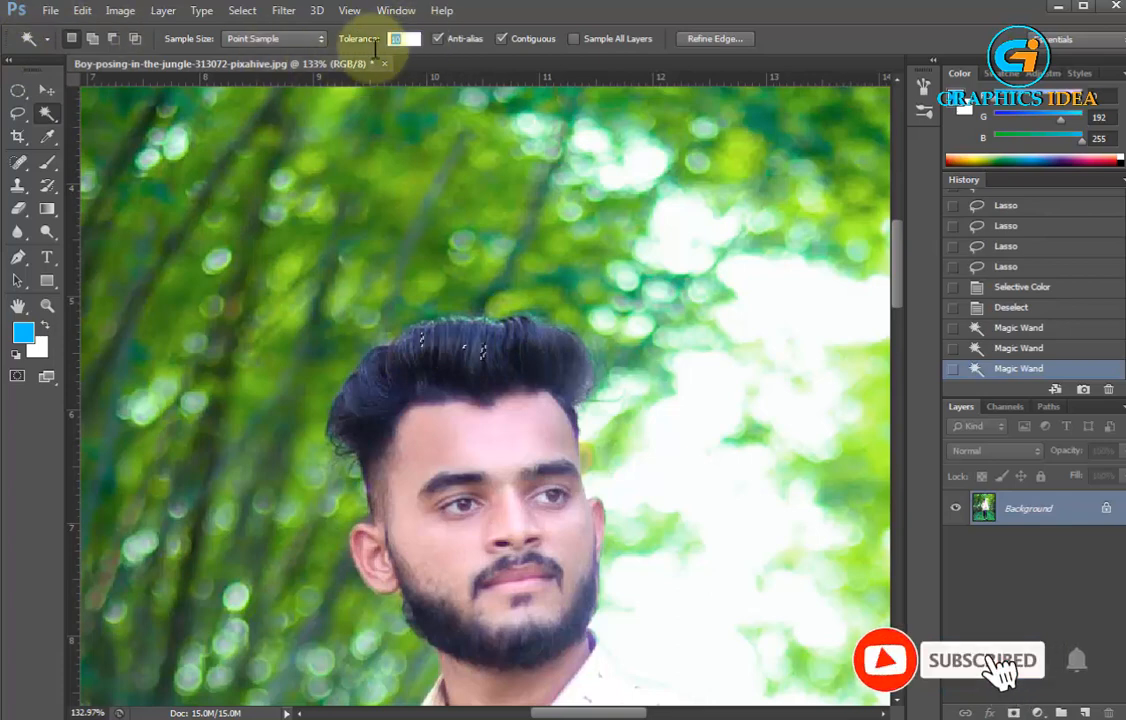
{"action": "type", "text": "2"}
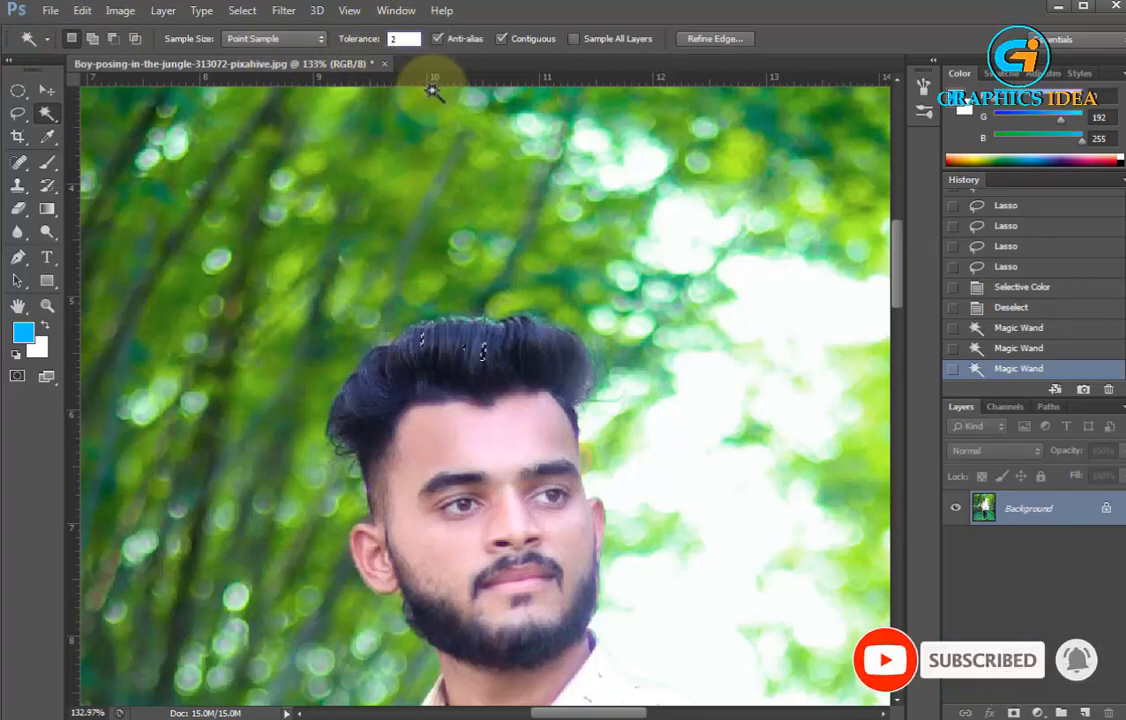
{"action": "left_click", "coordinate": [447, 350]}
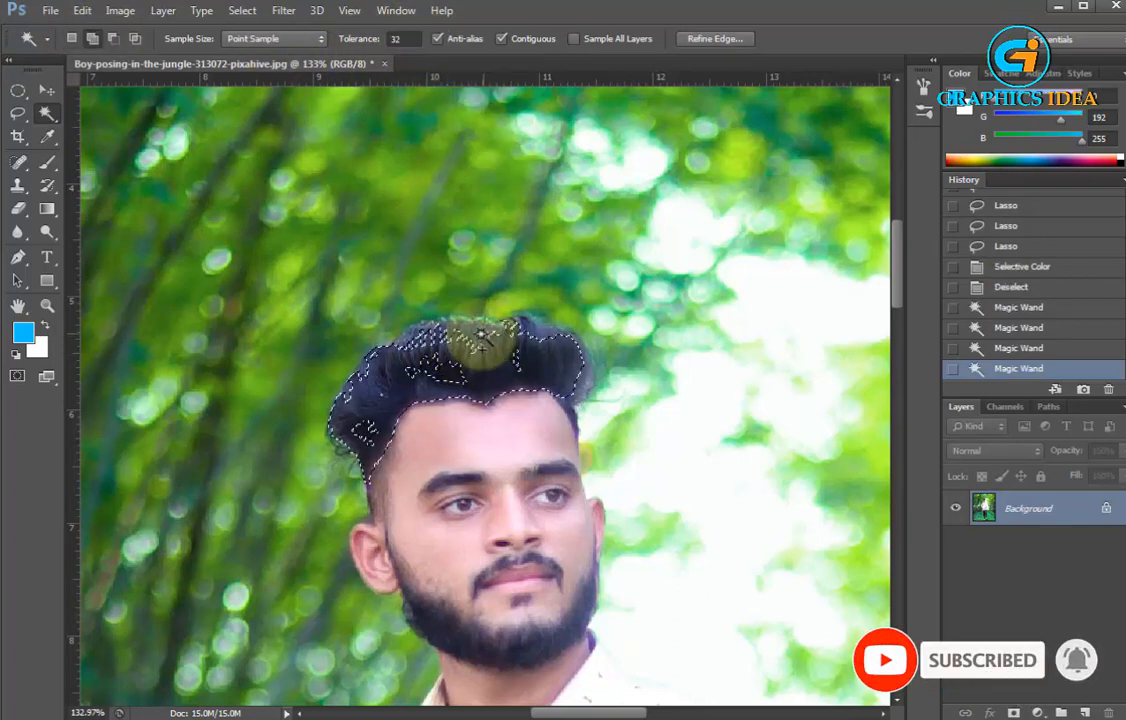
{"action": "left_click", "coordinate": [440, 339]}
{"action": "left_click", "coordinate": [452, 364]}
{"action": "left_click", "coordinate": [527, 358]}
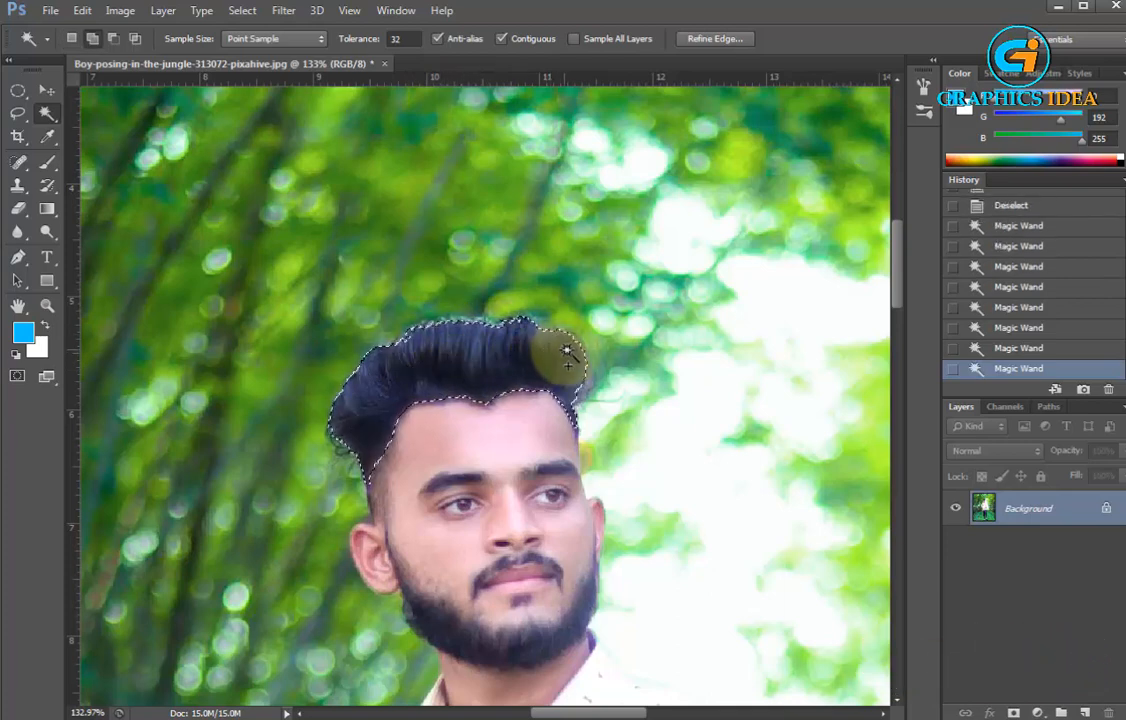
{"action": "left_click", "coordinate": [573, 358]}
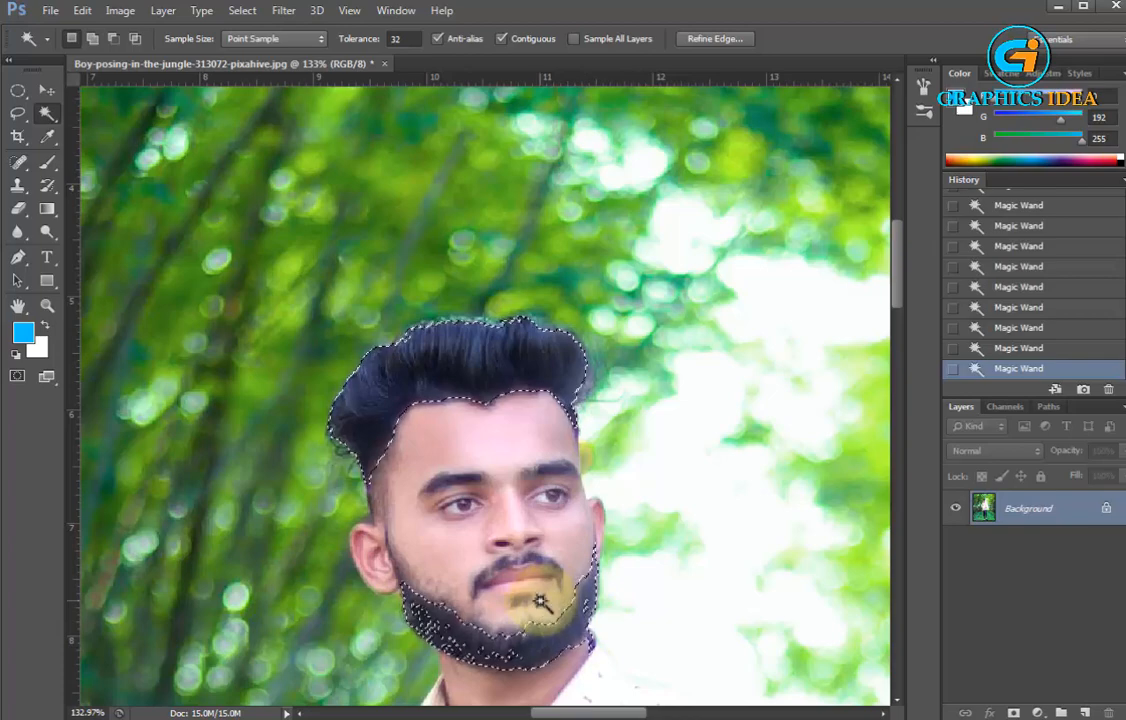
Smooth the hair and beard selection with a sample radius of 10 pixels
{"action": "left_click", "coordinate": [121, 11]}
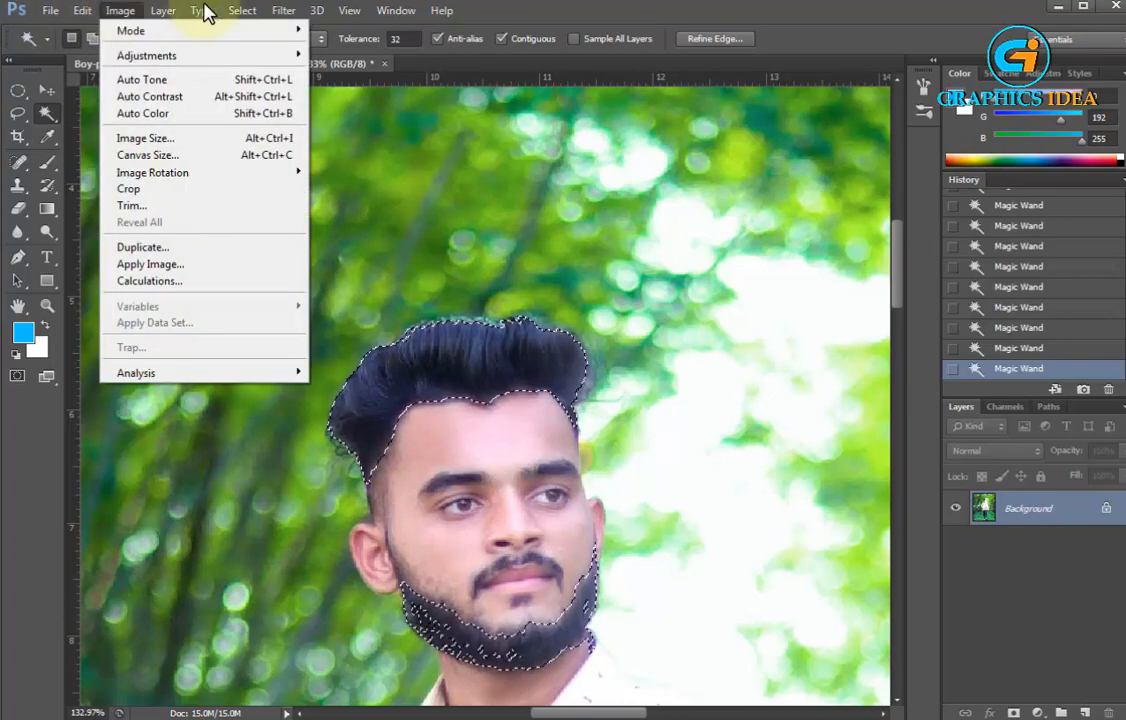
{"action": "mouse_move", "coordinate": [143, 60]}
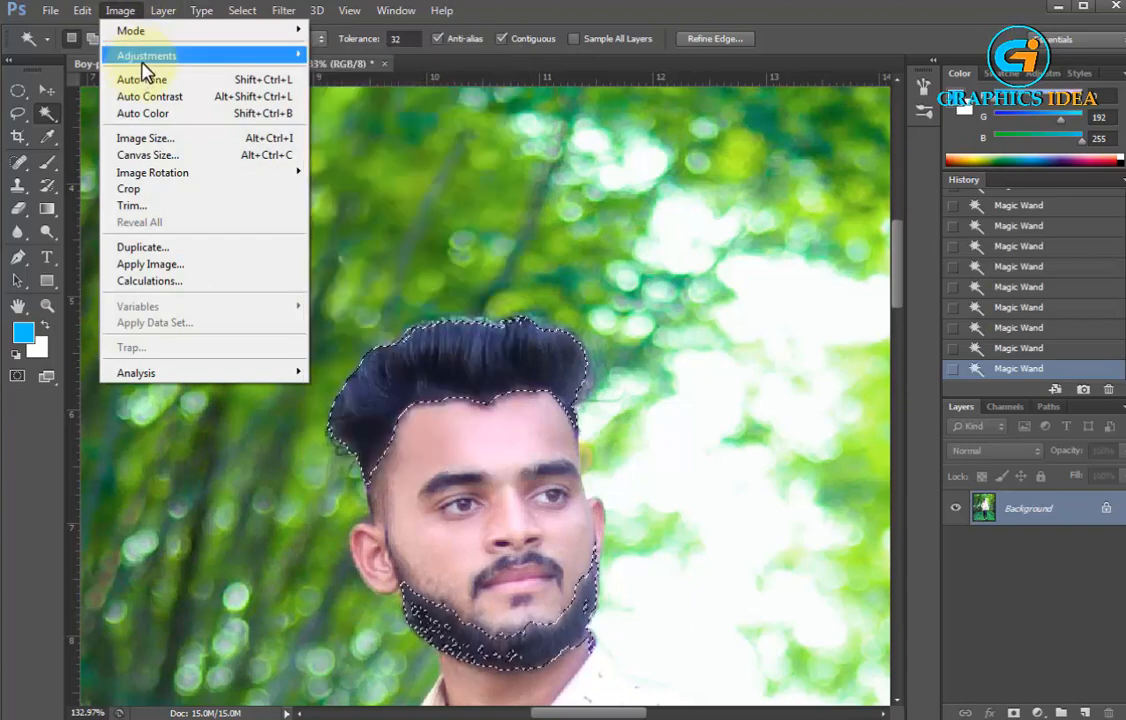
{"action": "mouse_move", "coordinate": [242, 10]}
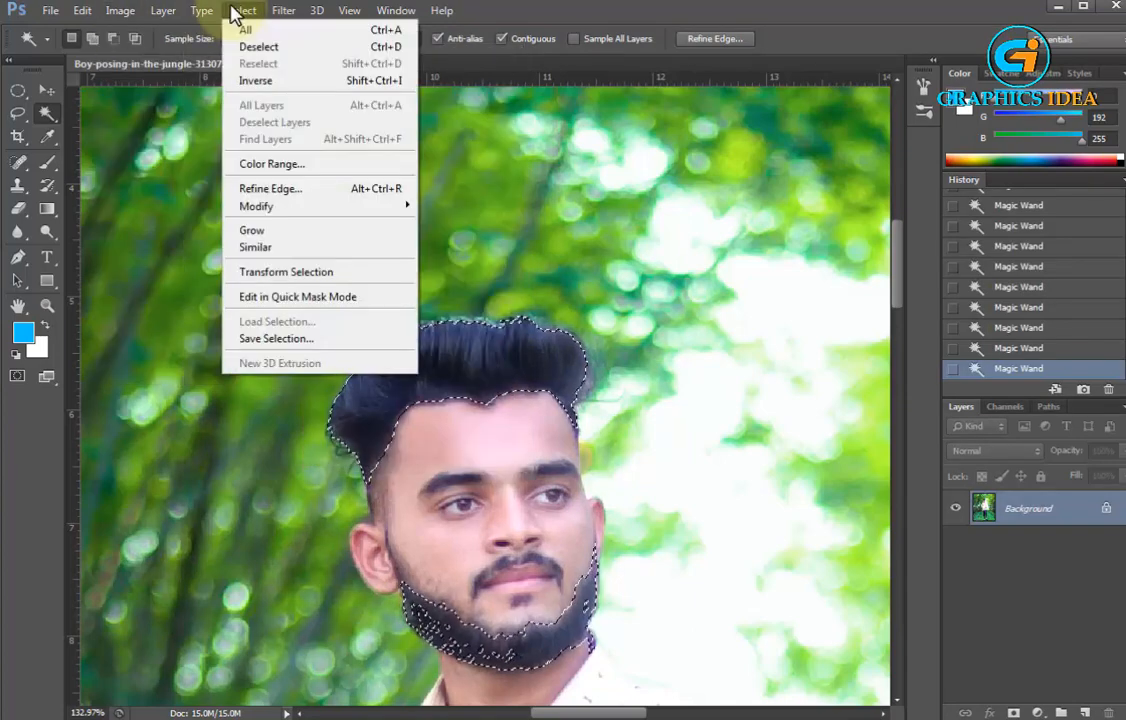
{"action": "mouse_move", "coordinate": [270, 206]}
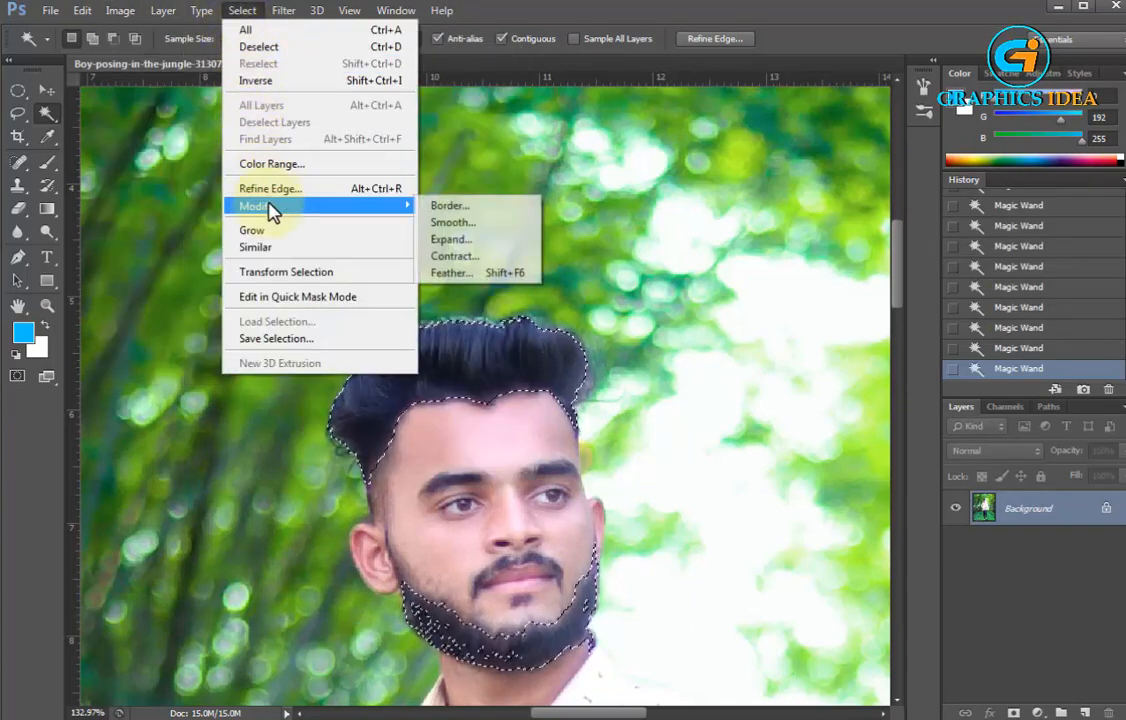
{"action": "left_click", "coordinate": [476, 228]}
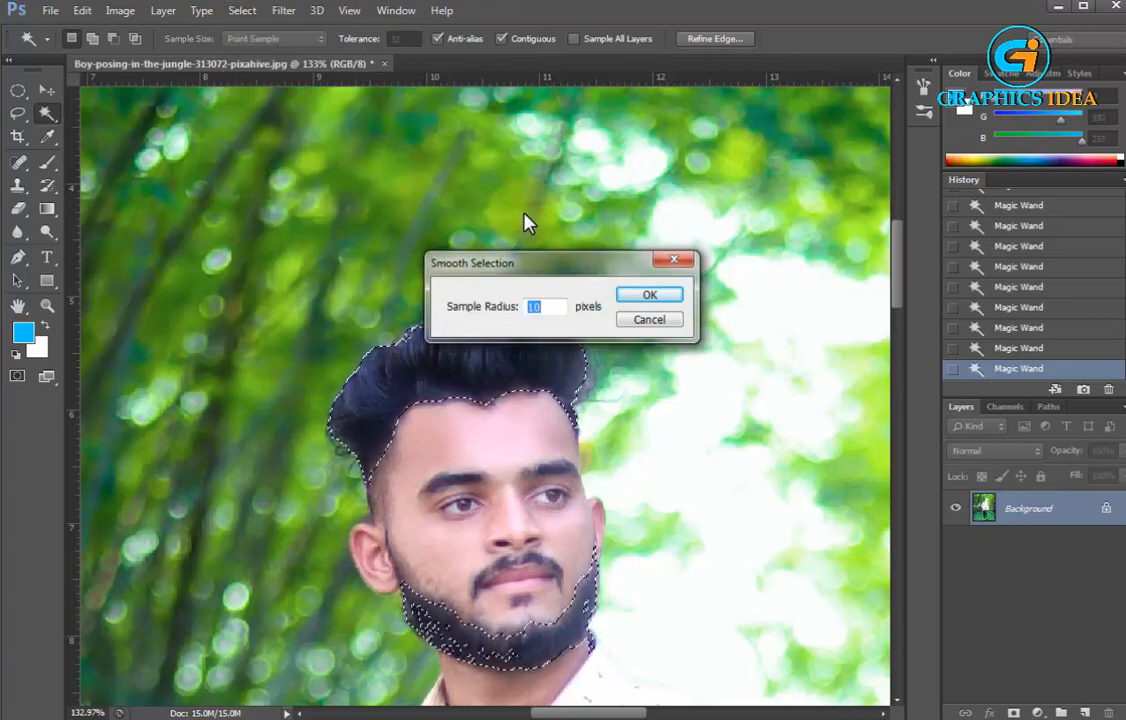
{"action": "key", "text": "Return"}
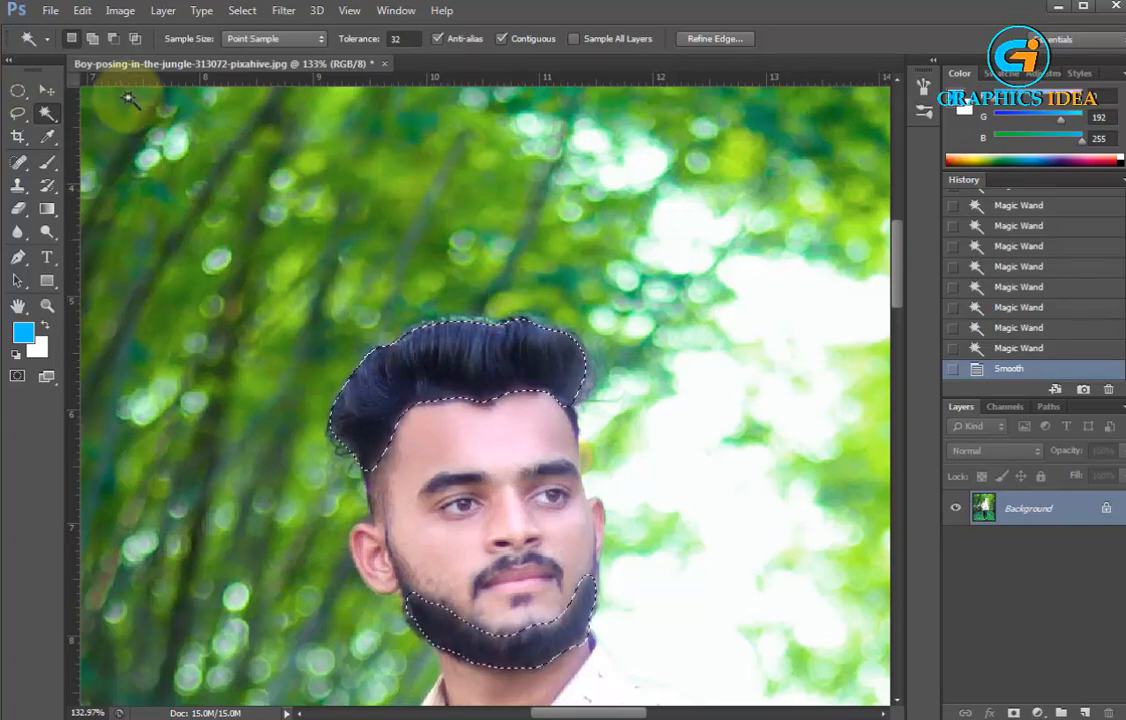
Darken the selected hair and beard with a Curves adjustment mapping input 145 to output 120 on the RGB channel, and deselect
{"action": "left_click", "coordinate": [47, 89]}
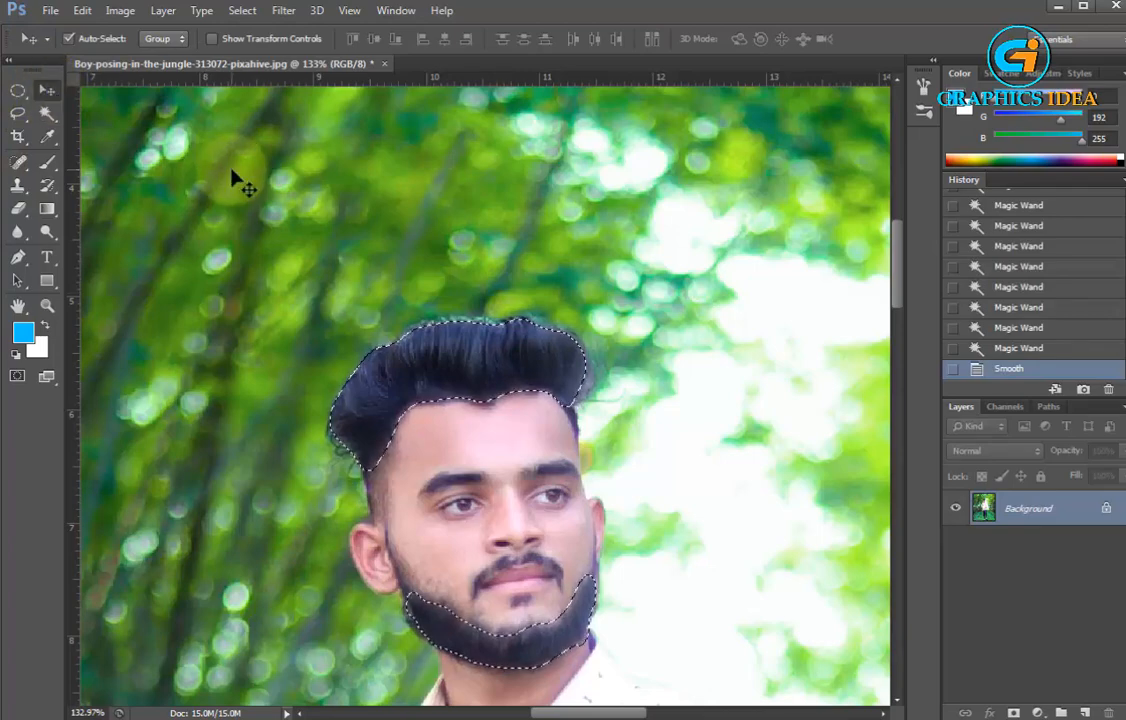
{"action": "left_click", "coordinate": [118, 11]}
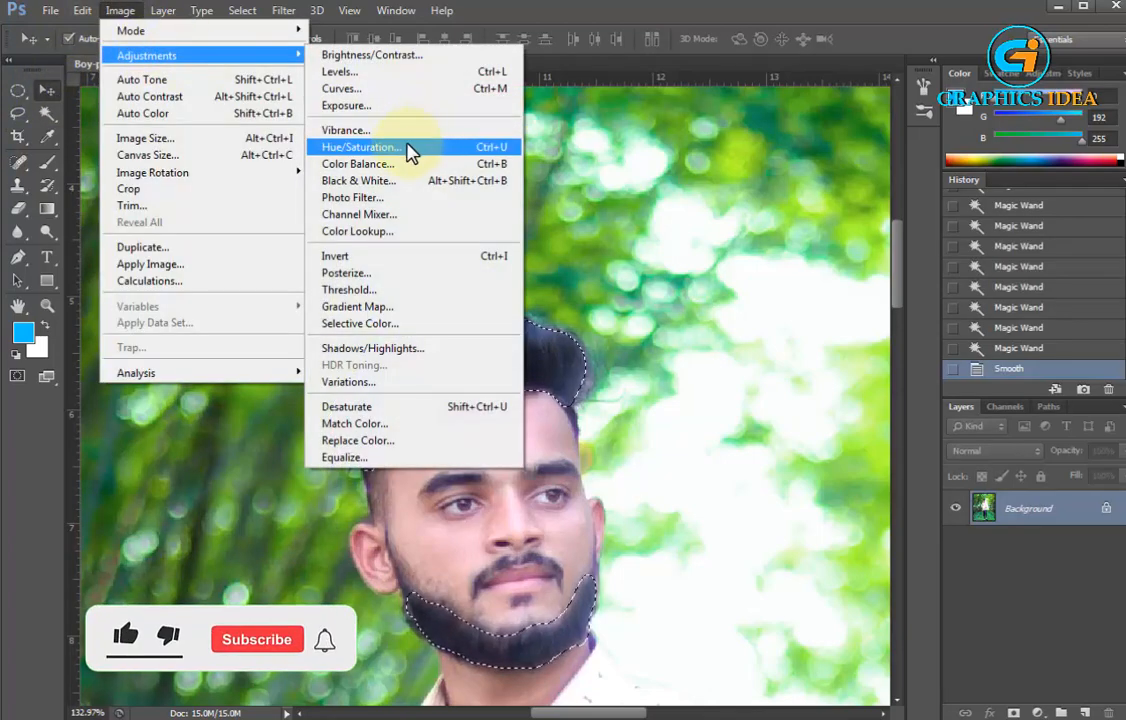
{"action": "left_click", "coordinate": [397, 89]}
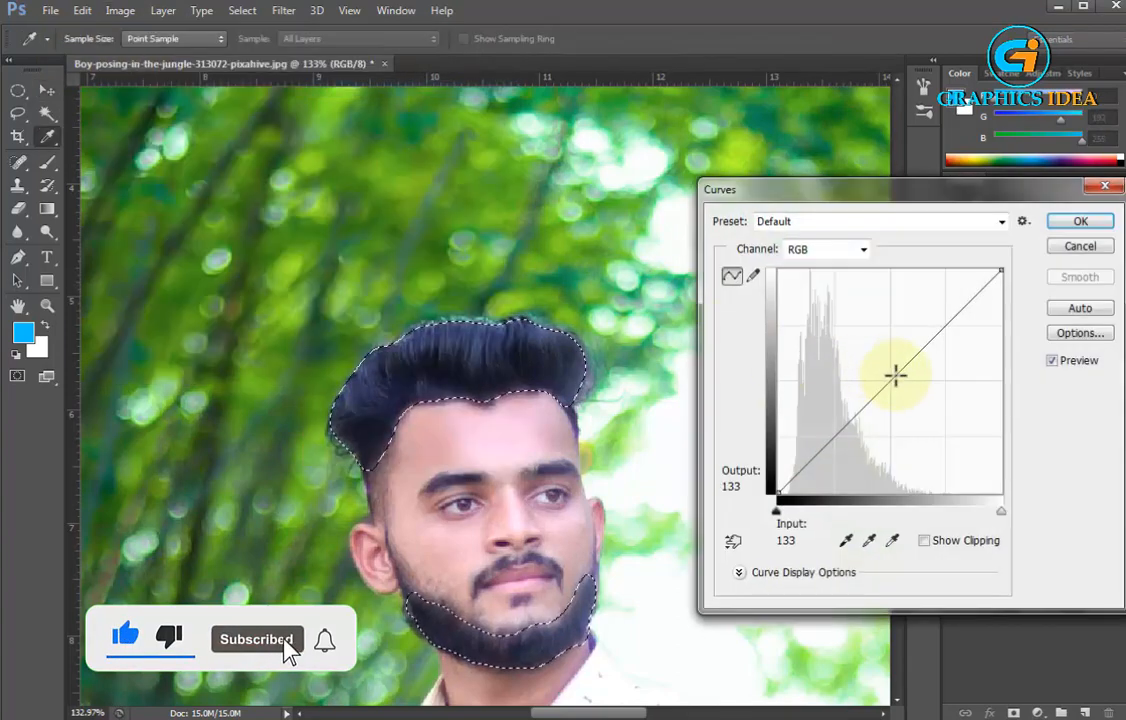
{"action": "mouse_move", "coordinate": [897, 373]}
{"action": "left_mouse_down"}
{"action": "mouse_move", "coordinate": [913, 388]}
{"action": "mouse_move", "coordinate": [903, 384]}
{"action": "left_mouse_up"}
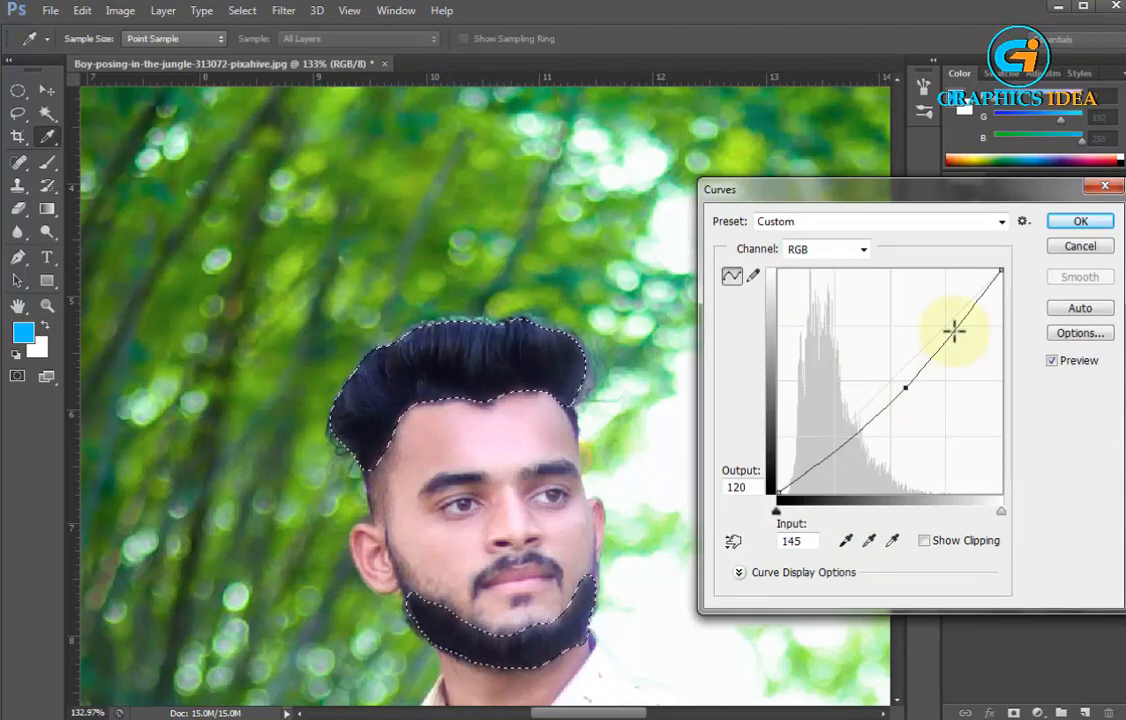
{"action": "left_click", "coordinate": [1080, 221]}
{"action": "key", "text": "ctrl+d"}
{"action": "key", "text": "v"}
Brighten the whole image with Match Color, setting Luminance to 111 and keeping Color Intensity at 100
{"action": "scroll", "coordinate": [458, 205], "scroll_direction": "down", "scroll_amount": 5}
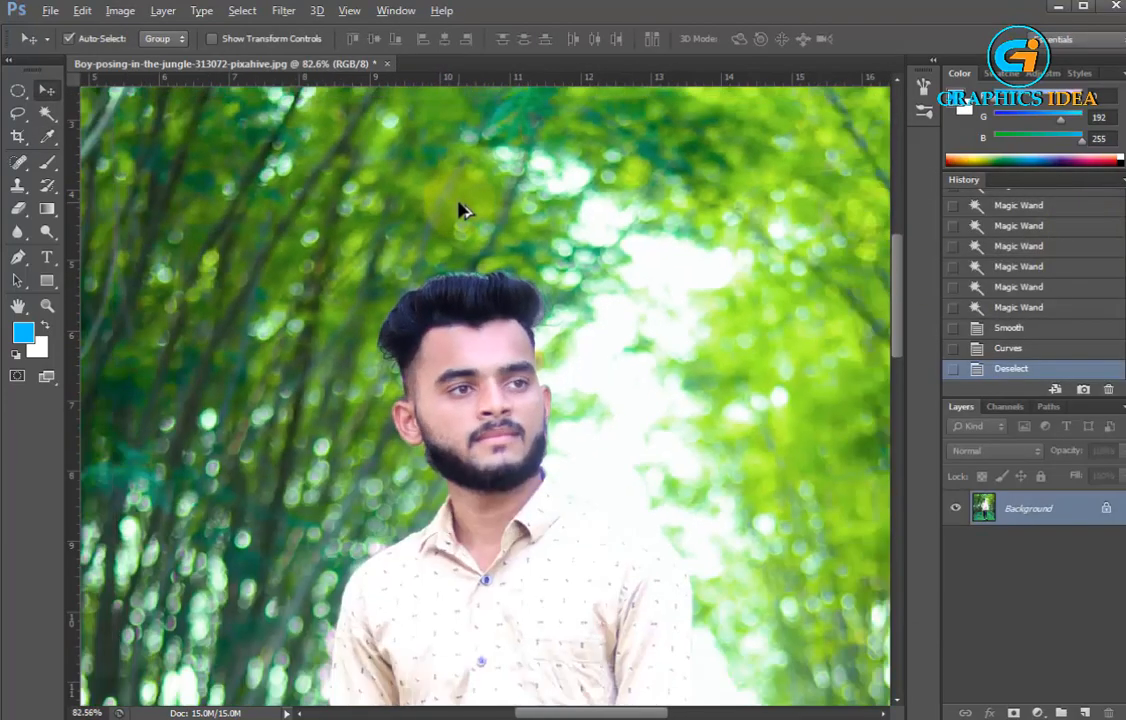
{"action": "scroll", "coordinate": [463, 207], "scroll_direction": "down", "scroll_amount": 4}
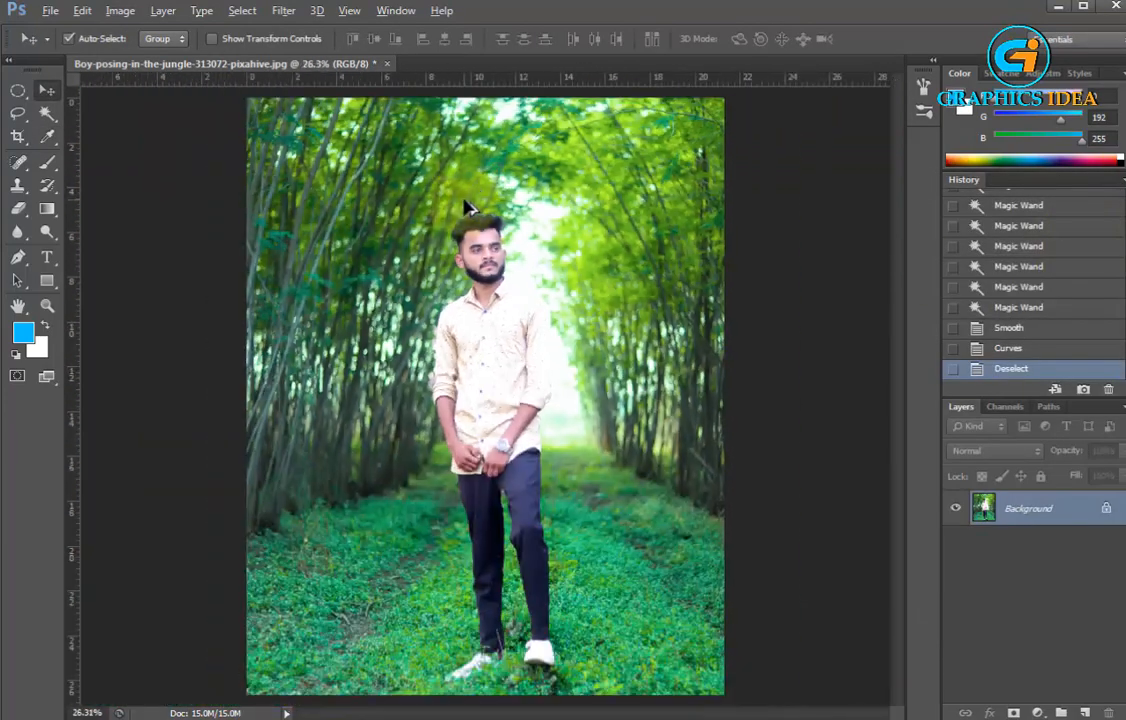
{"action": "scroll", "coordinate": [548, 569], "scroll_direction": "up", "scroll_amount": 1}
{"action": "scroll", "coordinate": [465, 478], "scroll_direction": "down", "scroll_amount": 1}
{"action": "scroll", "coordinate": [489, 259], "scroll_direction": "down", "scroll_amount": 1}
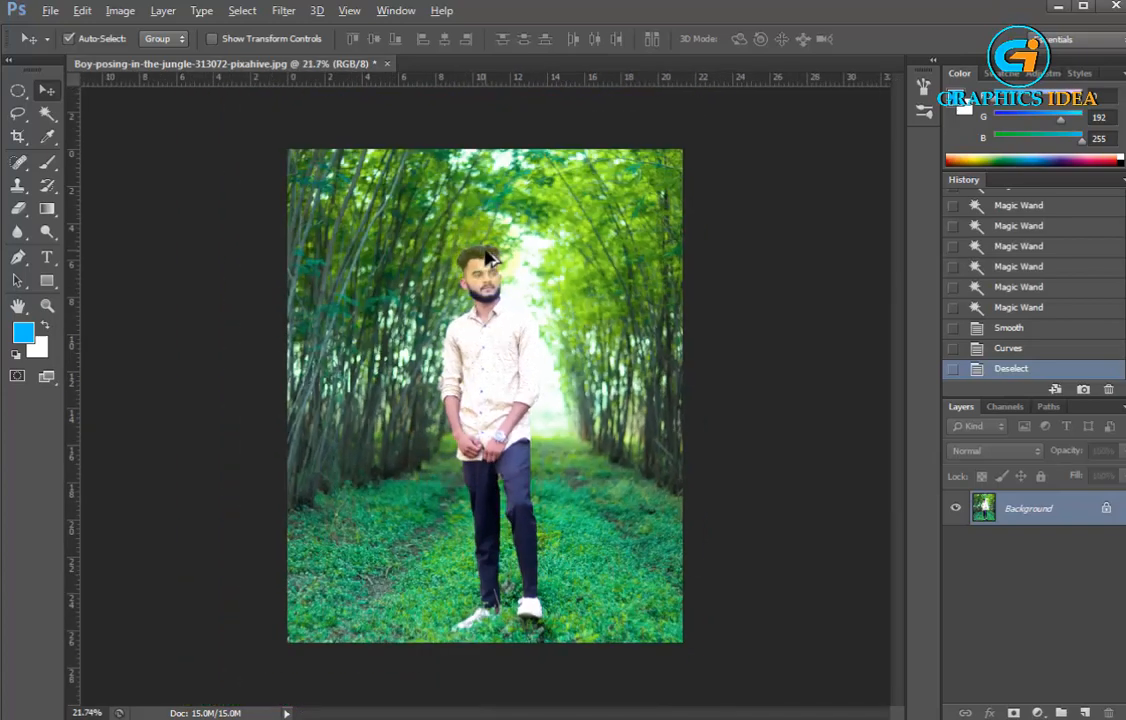
{"action": "left_click", "coordinate": [118, 12]}
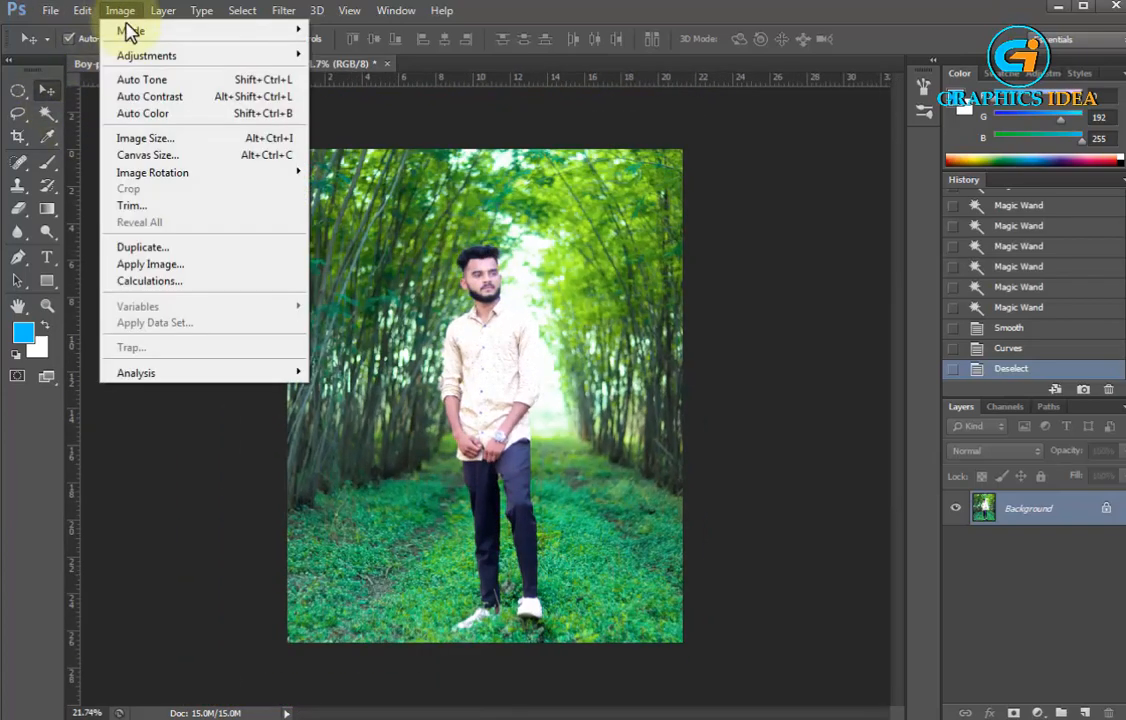
{"action": "mouse_move", "coordinate": [138, 55]}
{"action": "left_click", "coordinate": [358, 424]}
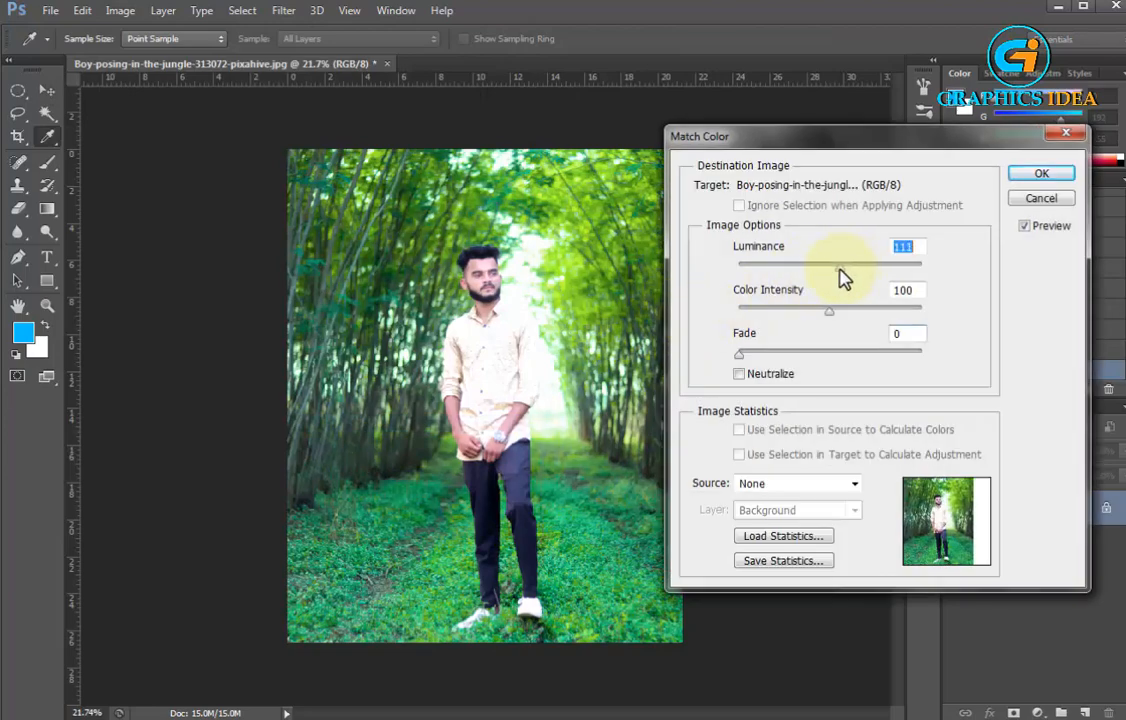
{"action": "left_click", "coordinate": [1064, 168]}
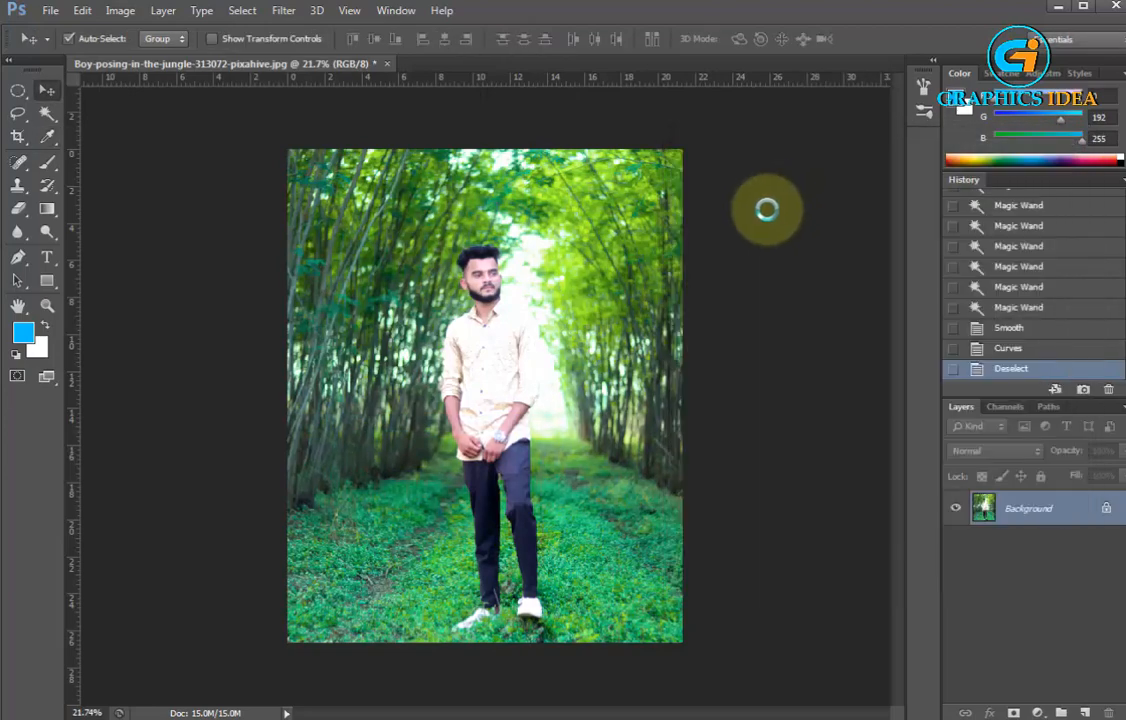